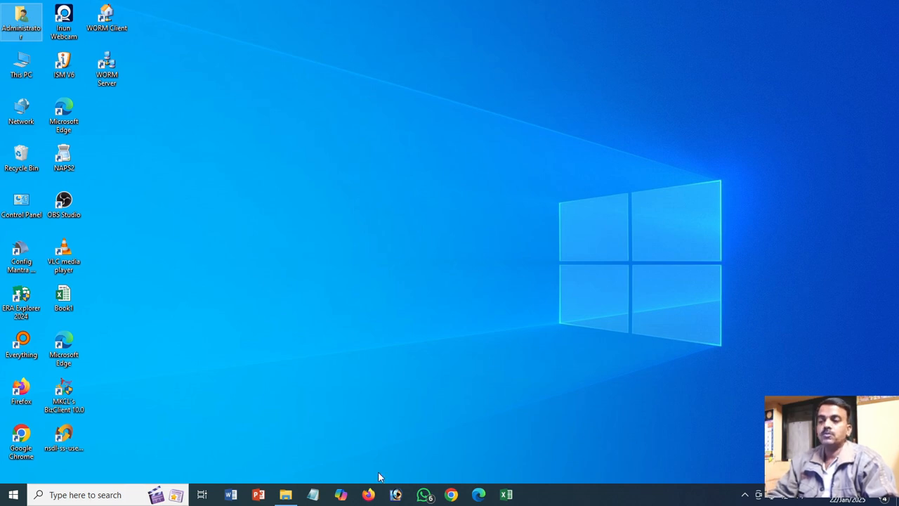
- Create a blank Word document and enter the heading "Resume" with an empty line beneath it
left_click(231, 495)
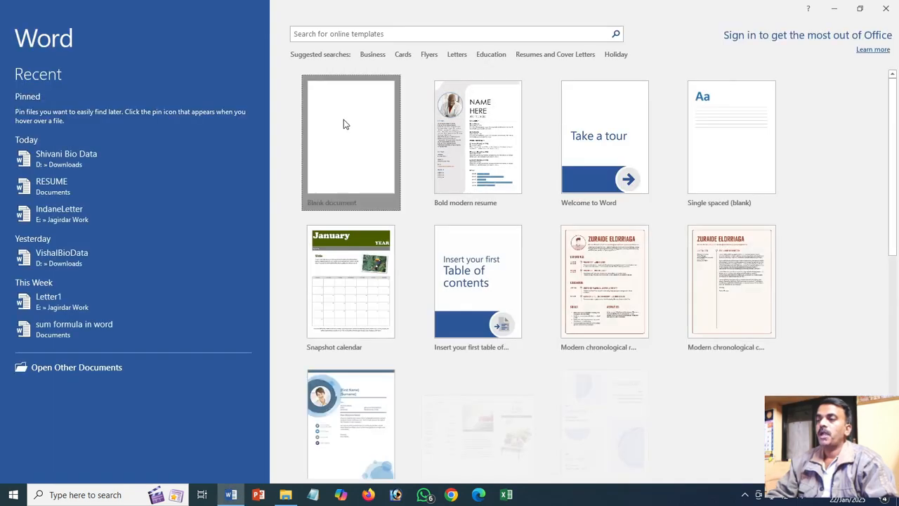
left_click(343, 124)
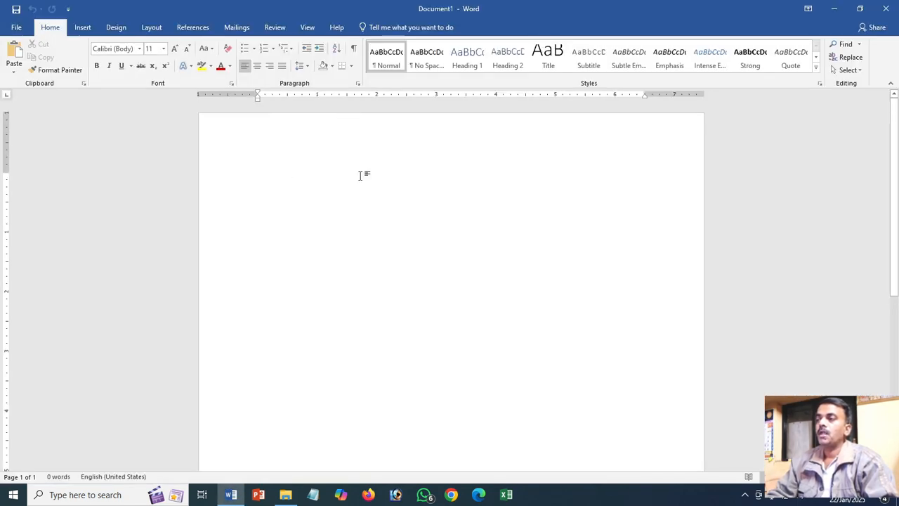
left_click(598, 65)
type("Resume")
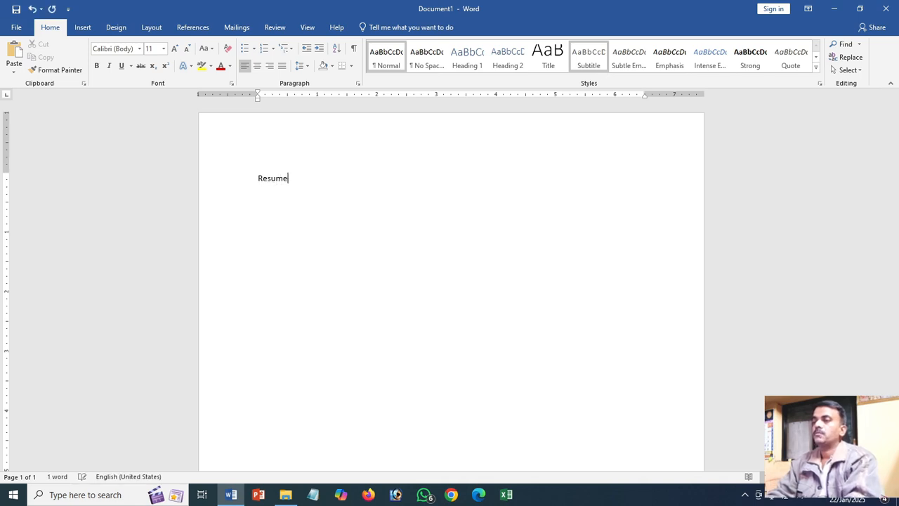
key("Return")
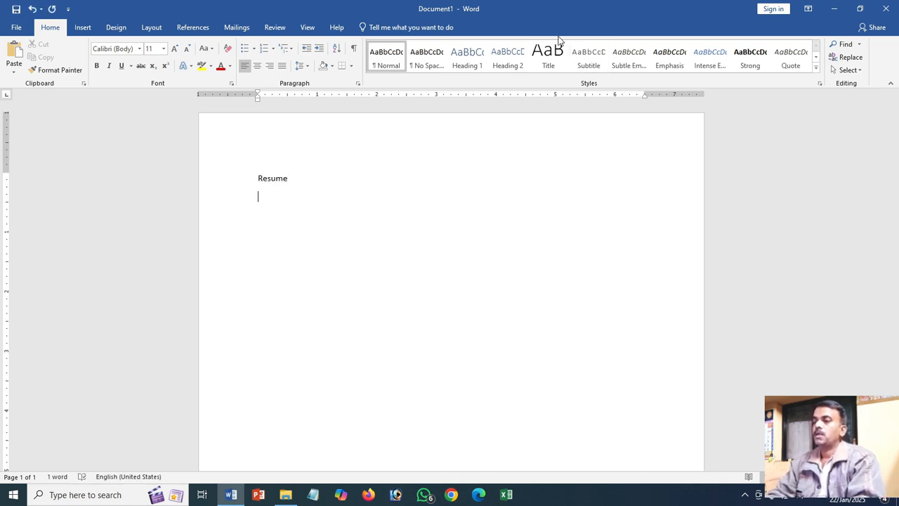
key("Return")
- Add a "Name" row with a tab-aligned colon and the placeholder "XXXXXX XXXXX XXXXX"
type("Name")
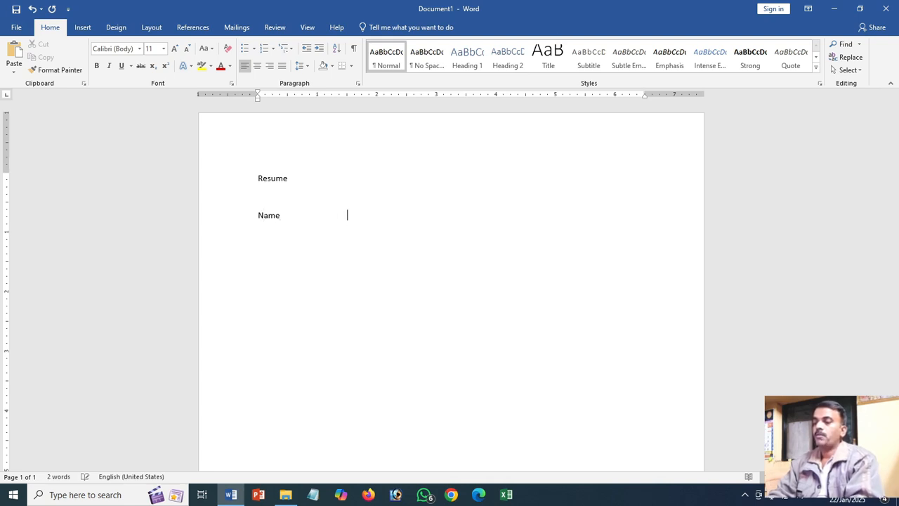
key("Tab")
key("Tab")
key("Tab")
type(":")
key("Tab")
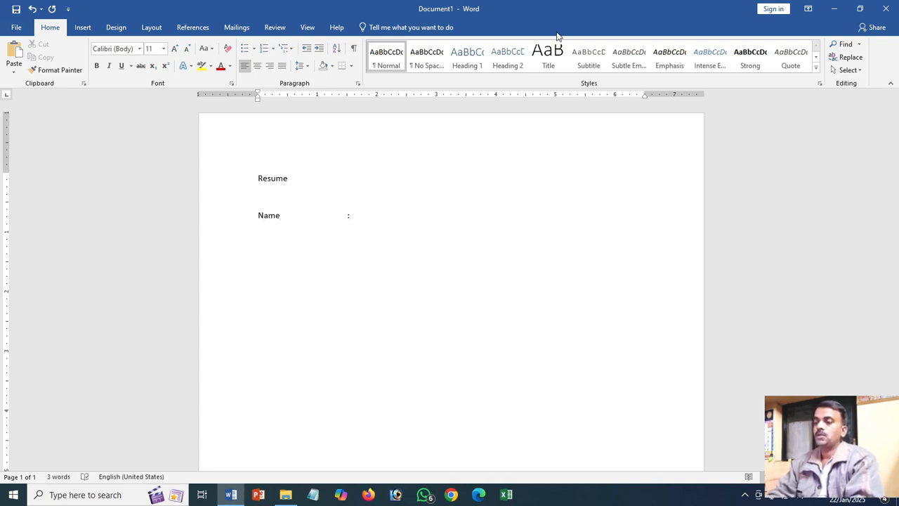
type("XXXXXX")
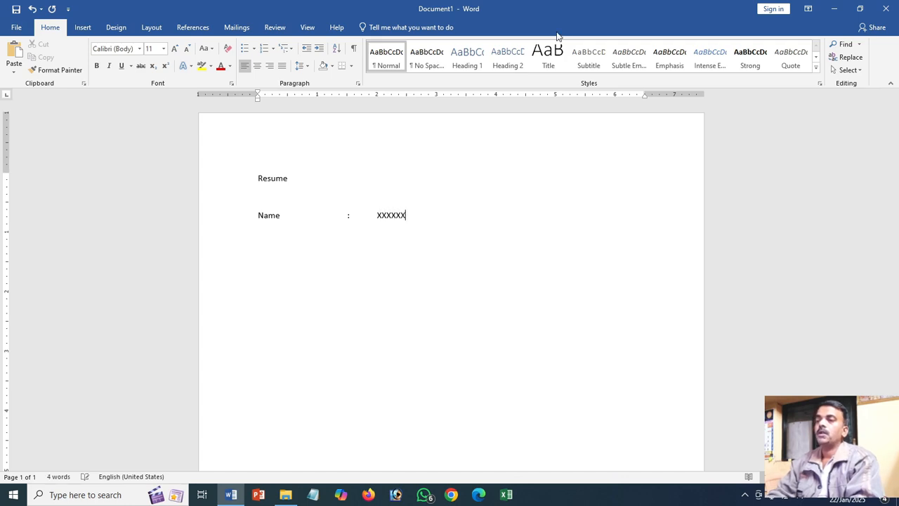
type(" XXXXX")
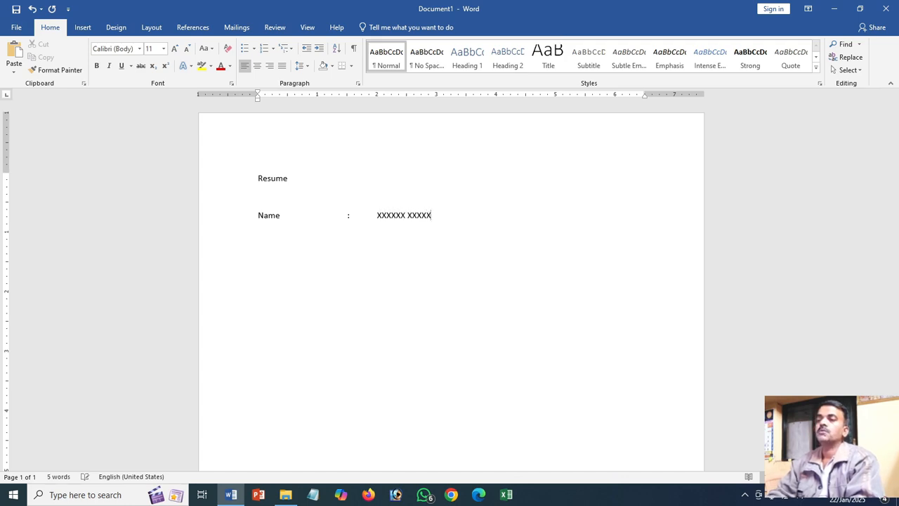
type(" XXXXX")
key("Return")
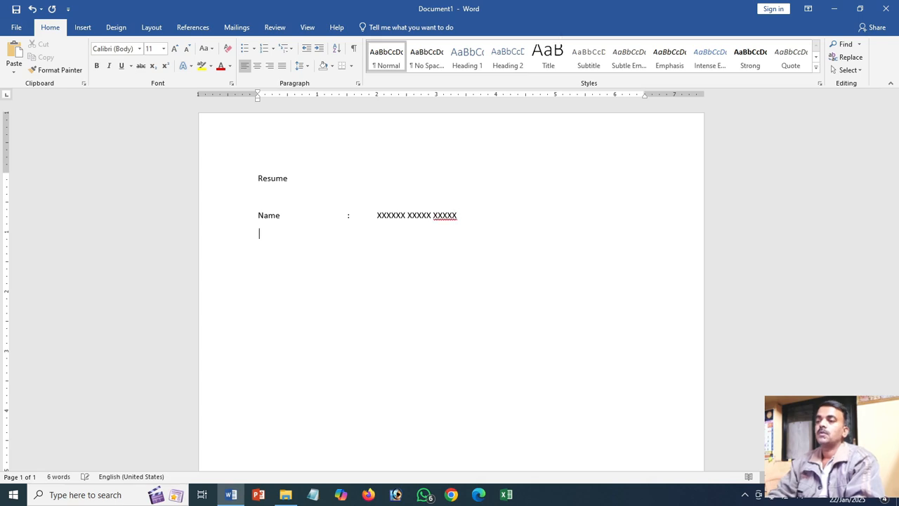
- Add a "Postal Address" row with an aligned colon and the placeholder "XXXXX" on two lines, the second aligned under the first
type("Pos")
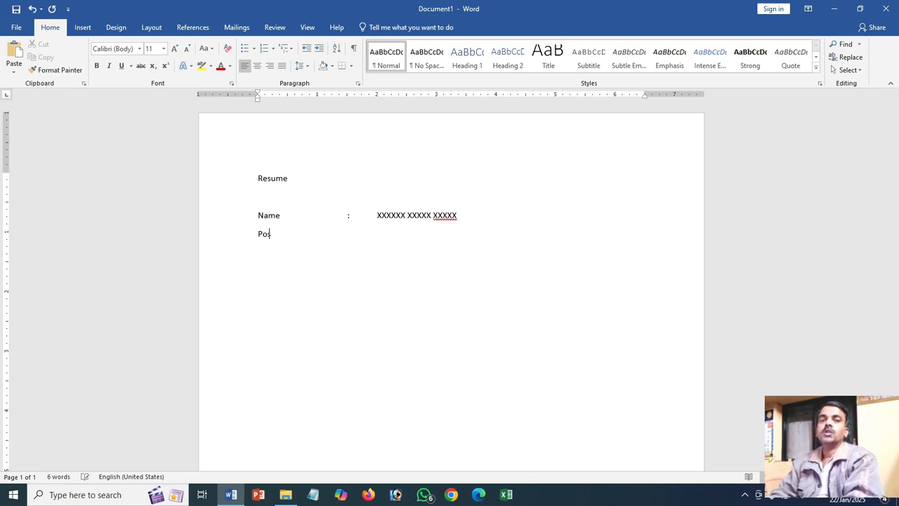
type("tal Address\t")
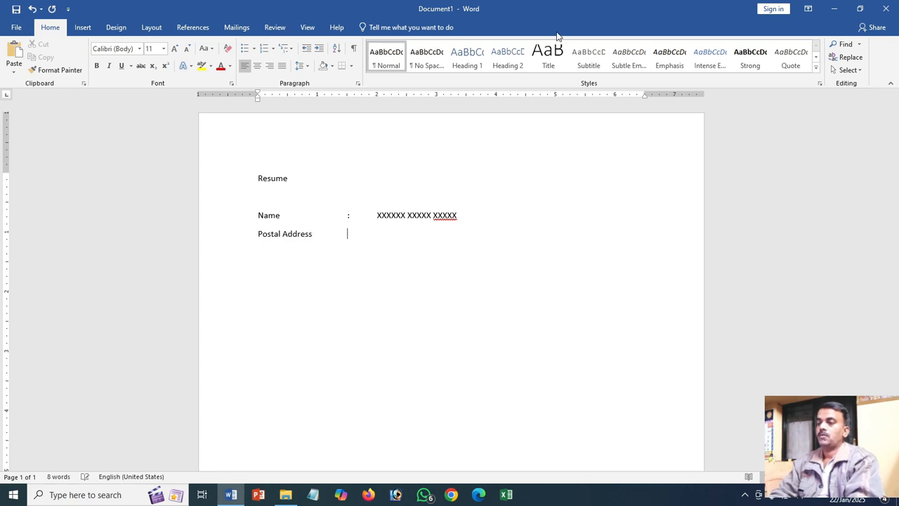
type(":")
key("Tab")
type("XXXXX")
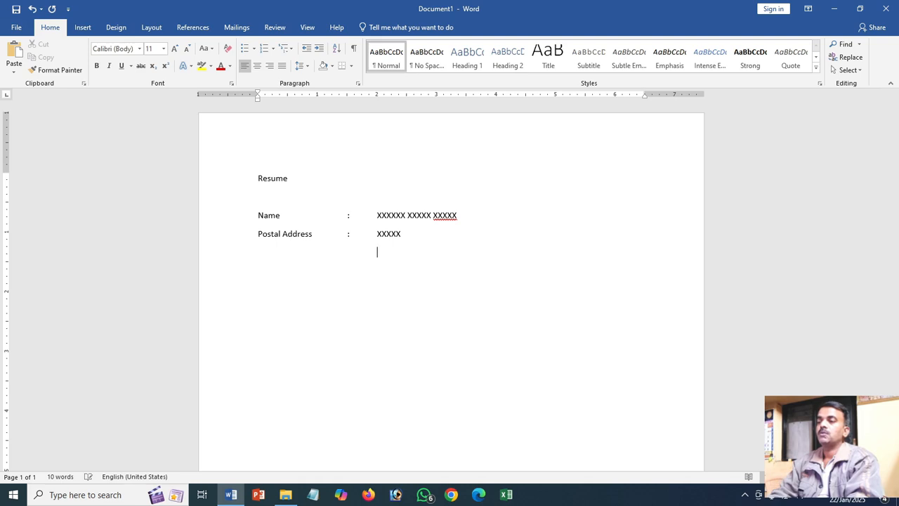
type("X XXXX")
key("Return")
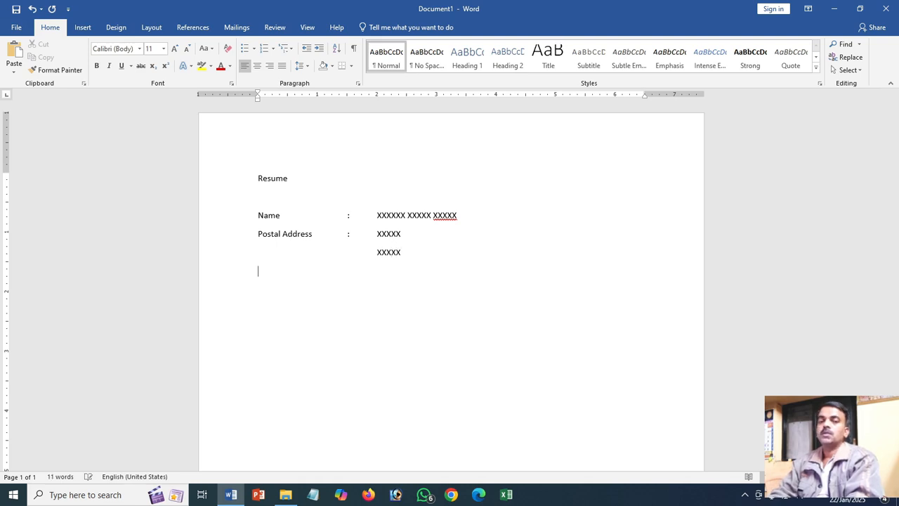
- Add a "Contact No." row below the address with an aligned colon and a sample phone number
type("Vo")
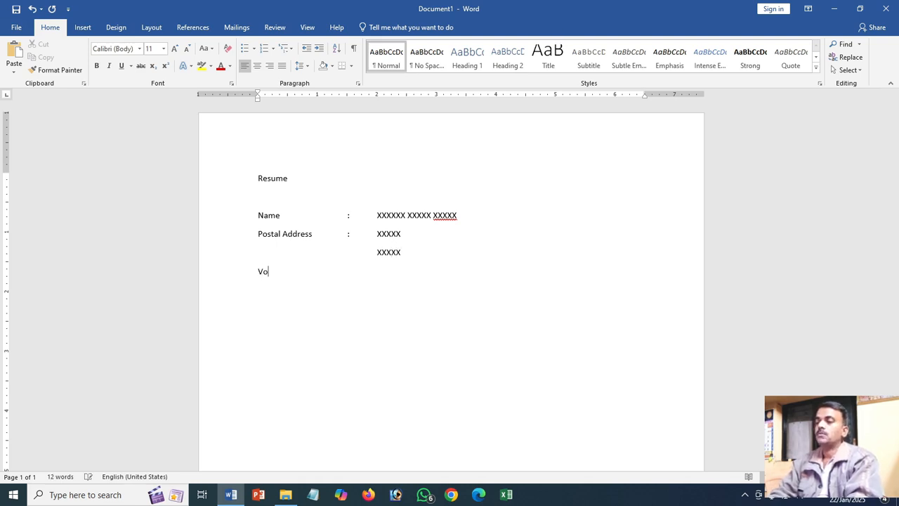
key("BackSpace")
key("BackSpace")
type("Contact No.\t")
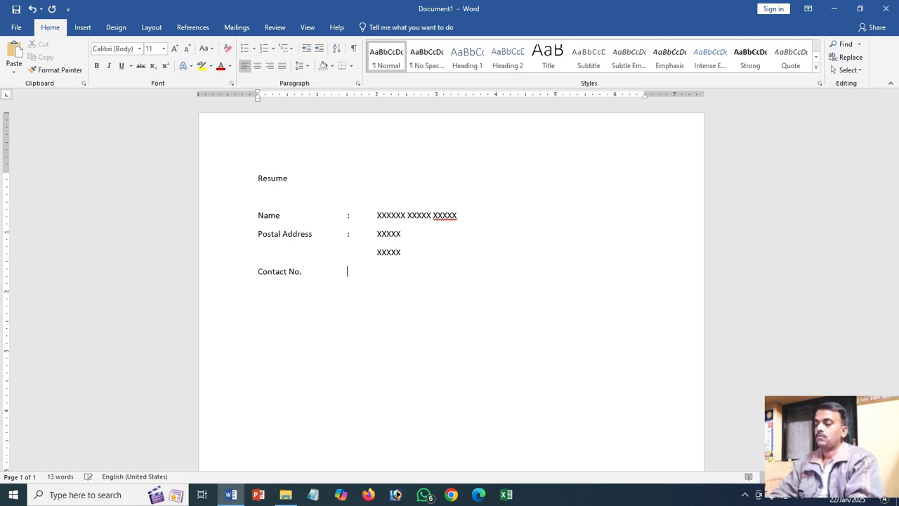
type(":\t")
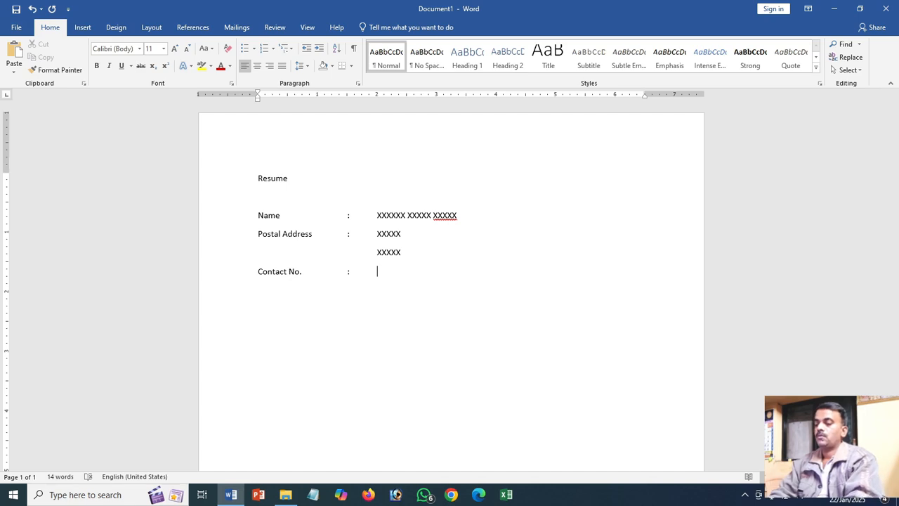
type("123455678 ")
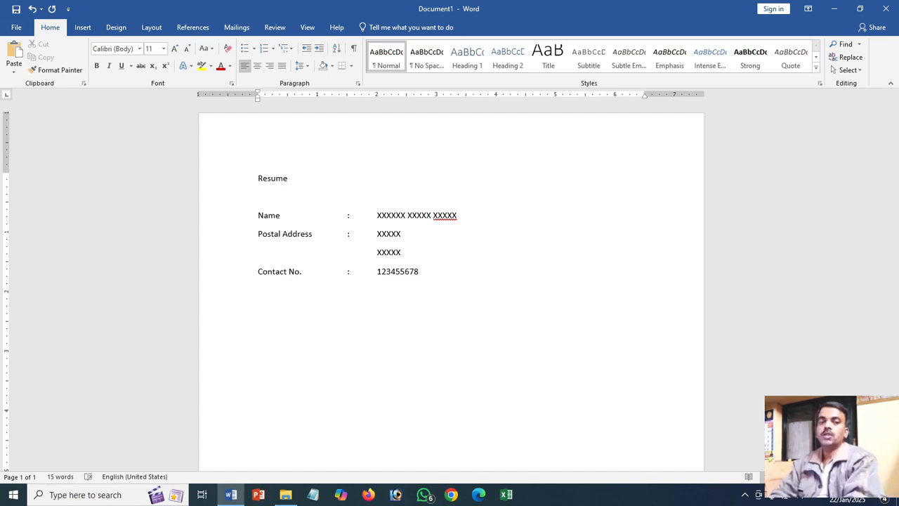
type("E-mail")
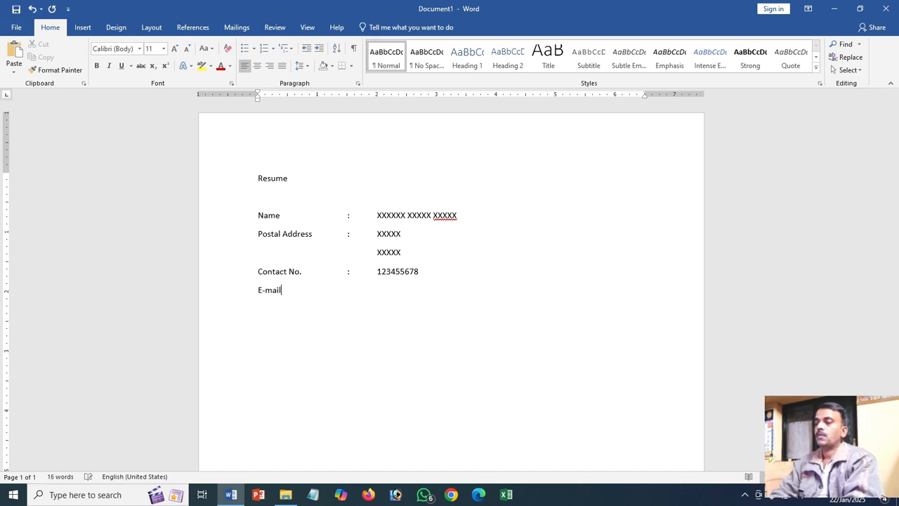
type(" ID")
- Add an "E-mail ID" row with an aligned colon and a sample e-mail address
key("Tab")
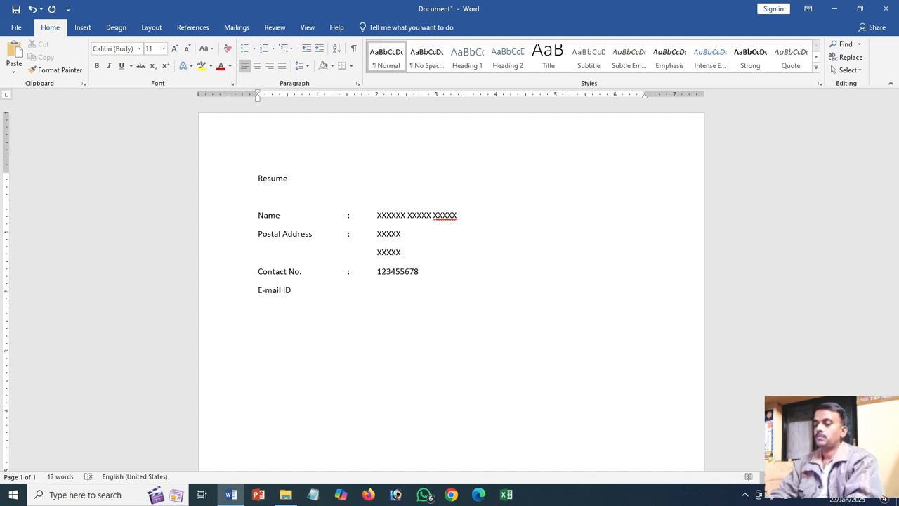
type(":")
key("Tab")
type("abc")
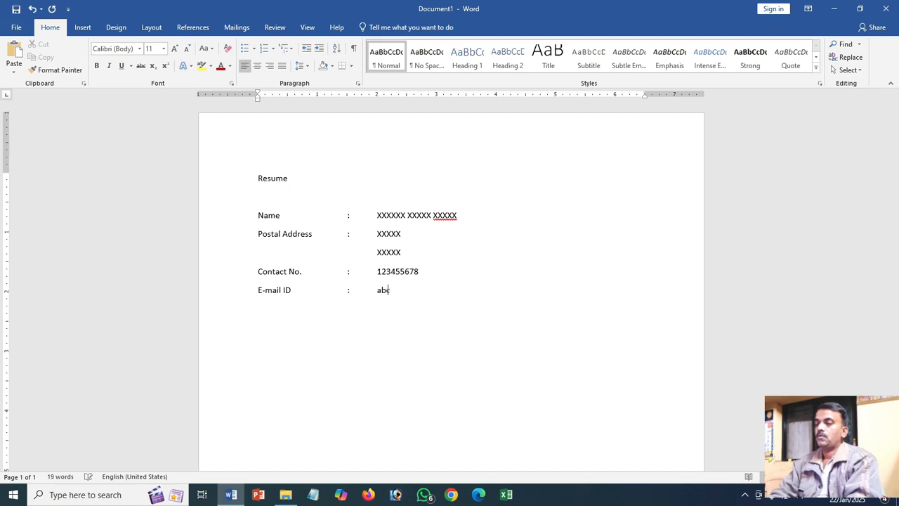
type("@gmail.com")
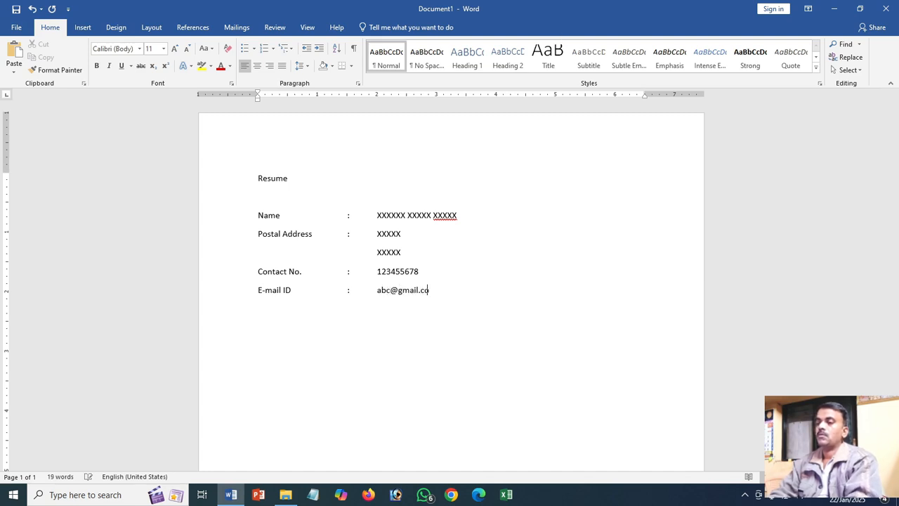
key("Return")
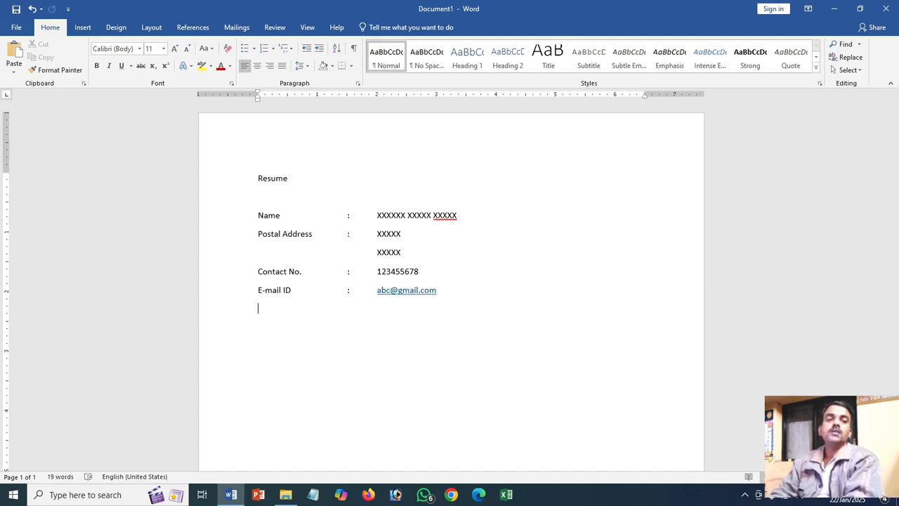
- Add a "Date of Birth" row with an aligned colon and the placeholder "xx-xx-xxxx"
type("Date ")
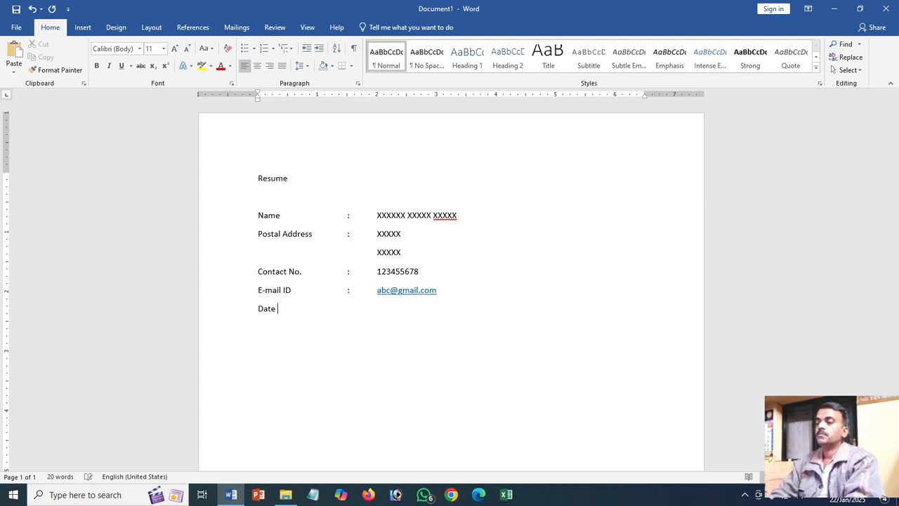
type("of Birth")
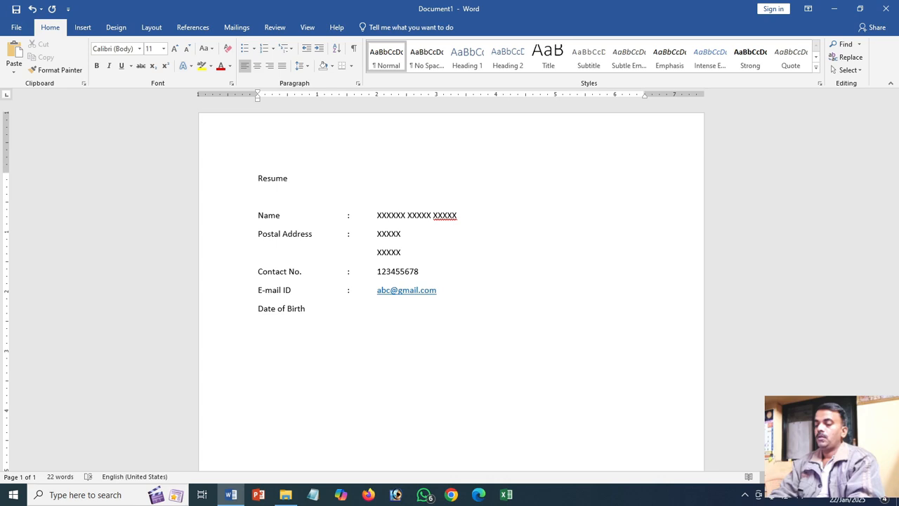
key("Tab")
type(":")
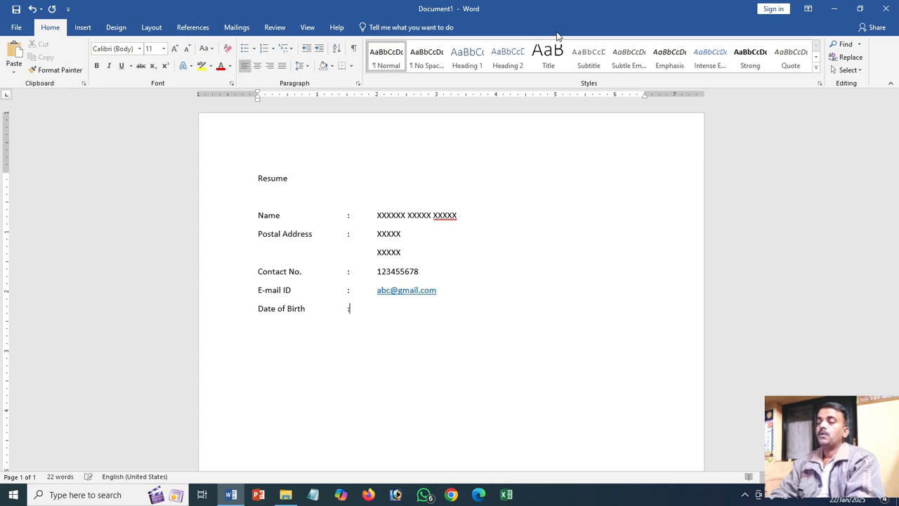
key("Tab")
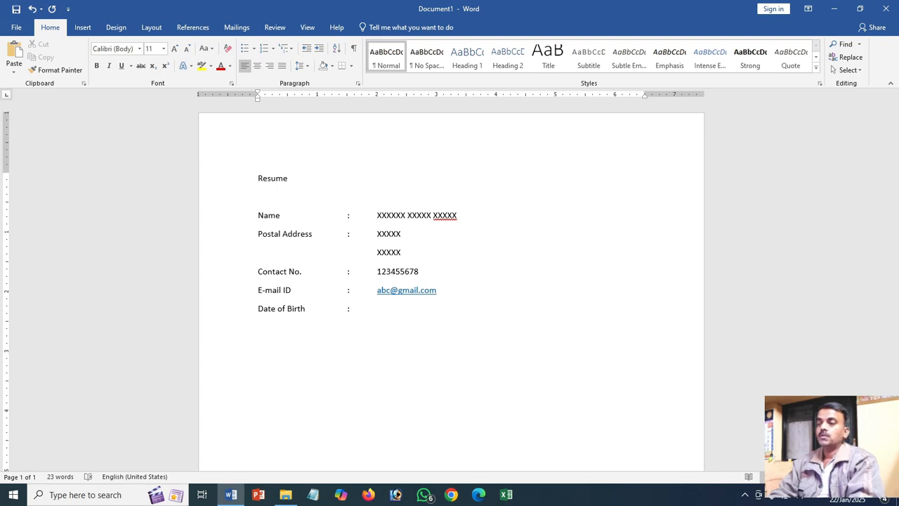
type("xx-xx-x")
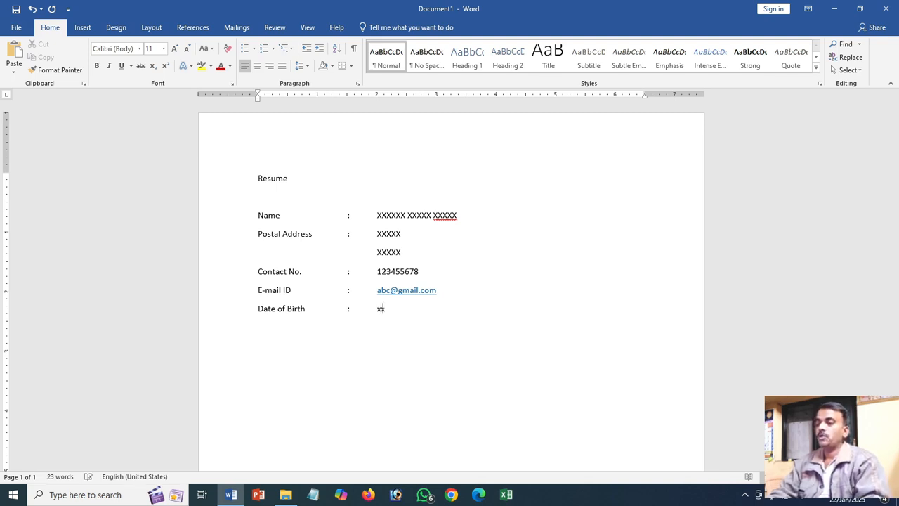
type("xxx")
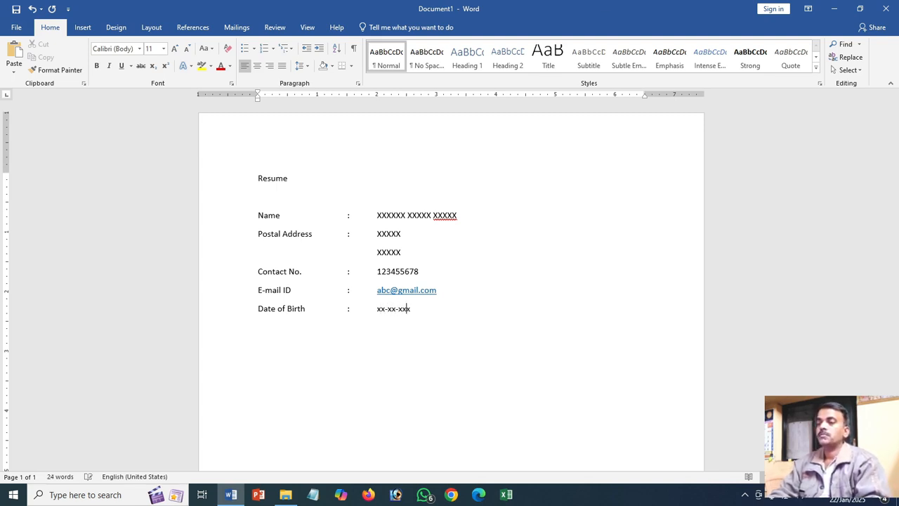
- Replace the date of birth placeholder with "DD-MM-YYYY" and start a new line below it
key("shift+Left")
key("shift+Left")
key("shift+Left")
key("shift+Left")
key("shift+Left")
key("shift+Left")
key("shift+Left")
key("shift+Left")
key("shift+Left")
key("shift+Left")
key("shift+Left")
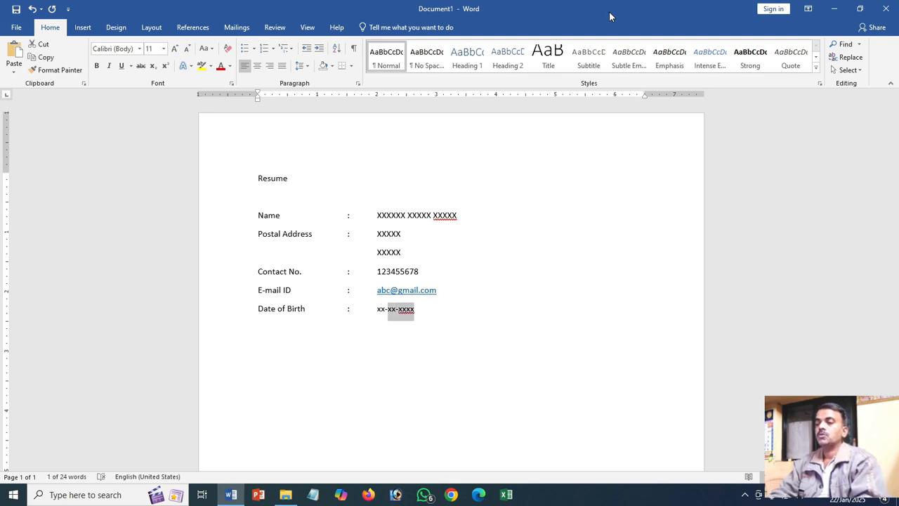
type("DD")
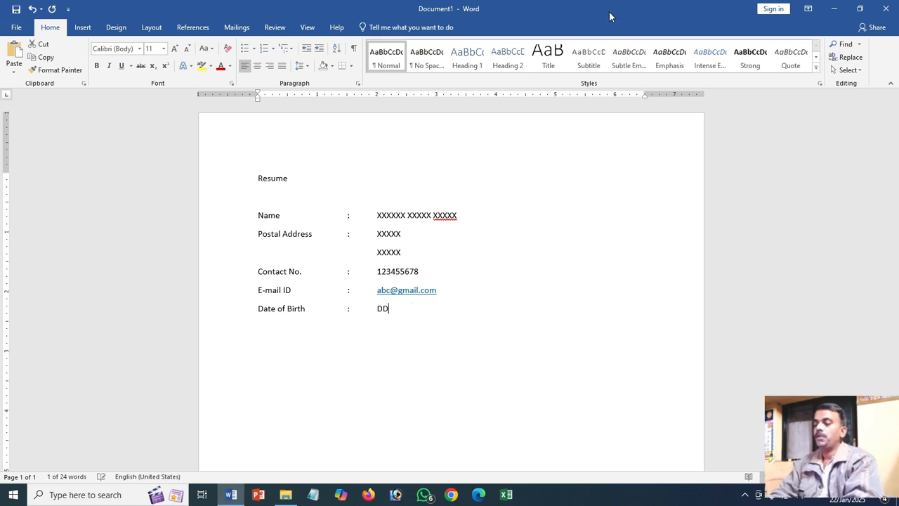
type("-MM-YYYY")
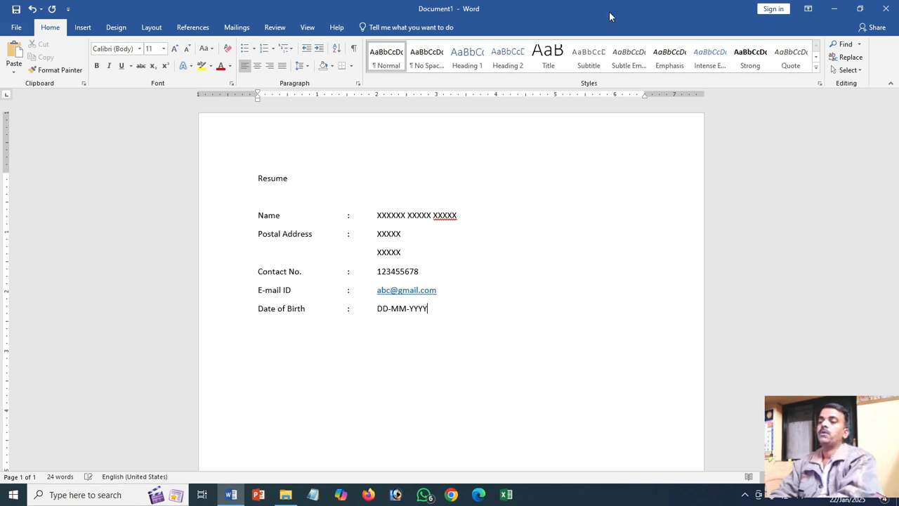
key("Return")
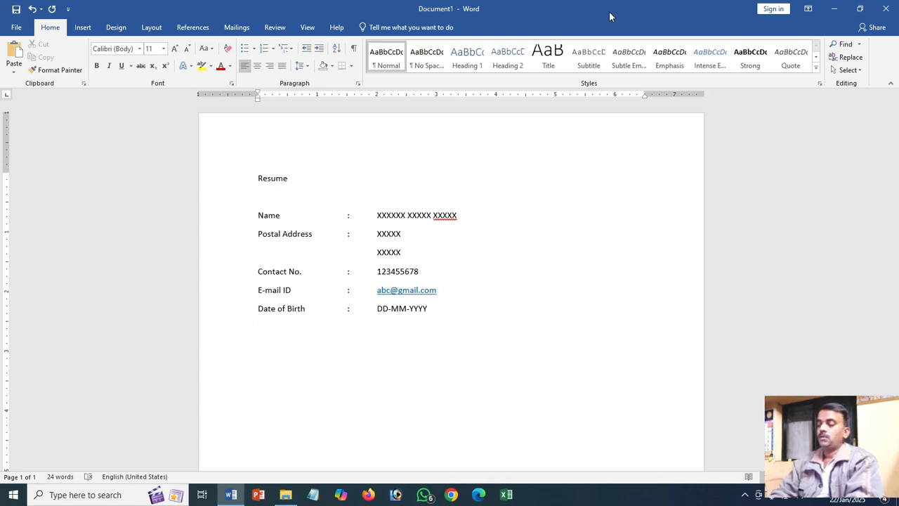
- Add a "Nationality" row below the date of birth with an aligned colon and the value "Indian"
type("Nation")
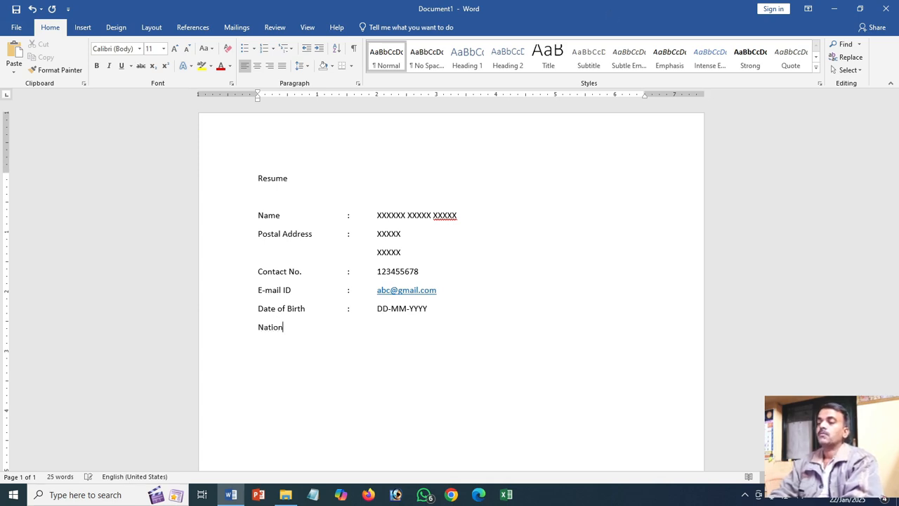
type("ality")
key("Tab")
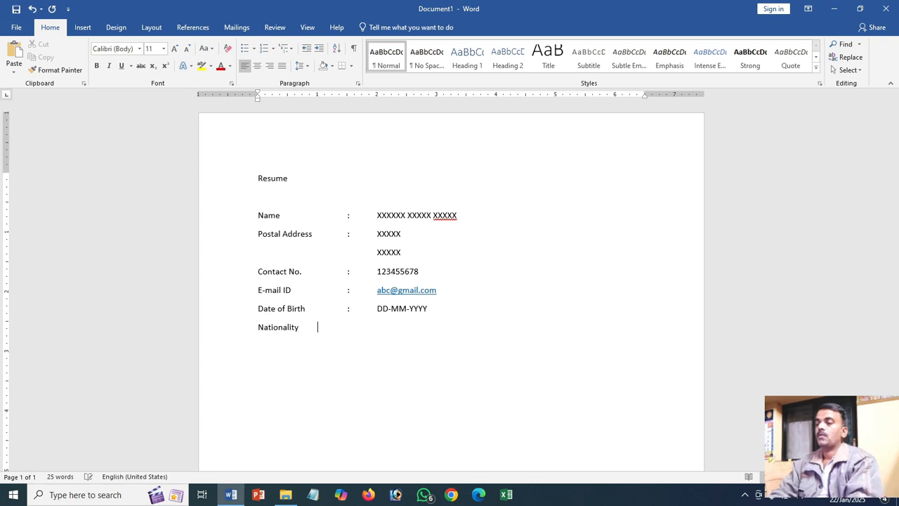
key("Tab")
type(":")
key("Tab")
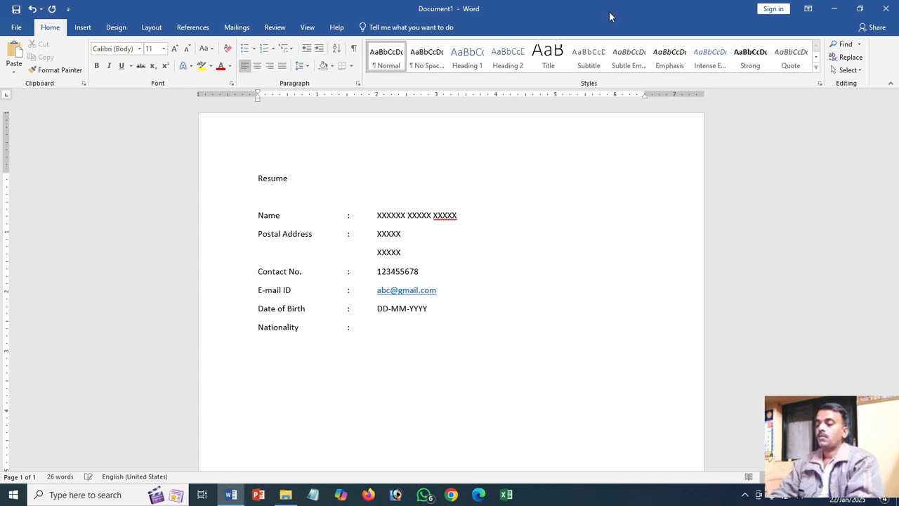
type("Indian")
key("Return")
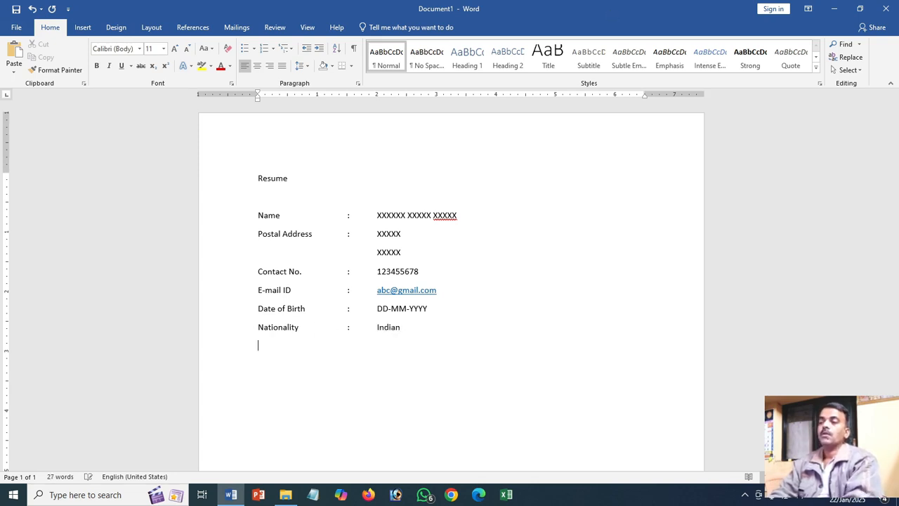
- Add a "Gender" row below the nationality with an aligned colon and the value "Male / Female"
type("Gender")
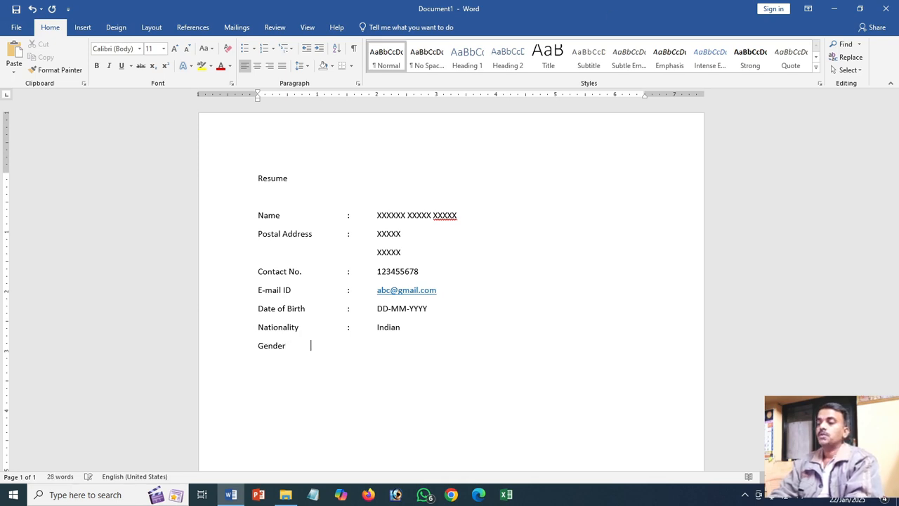
key("Tab")
type(":")
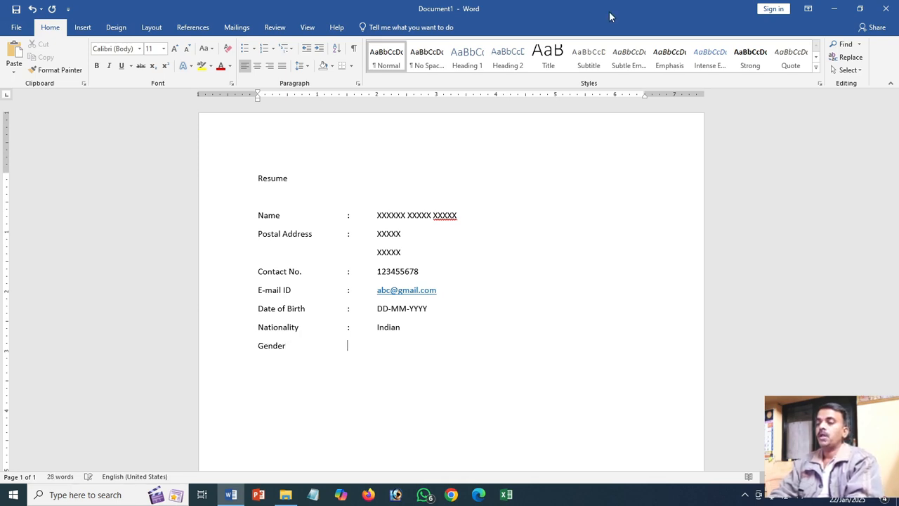
key("Tab")
type("Ma")
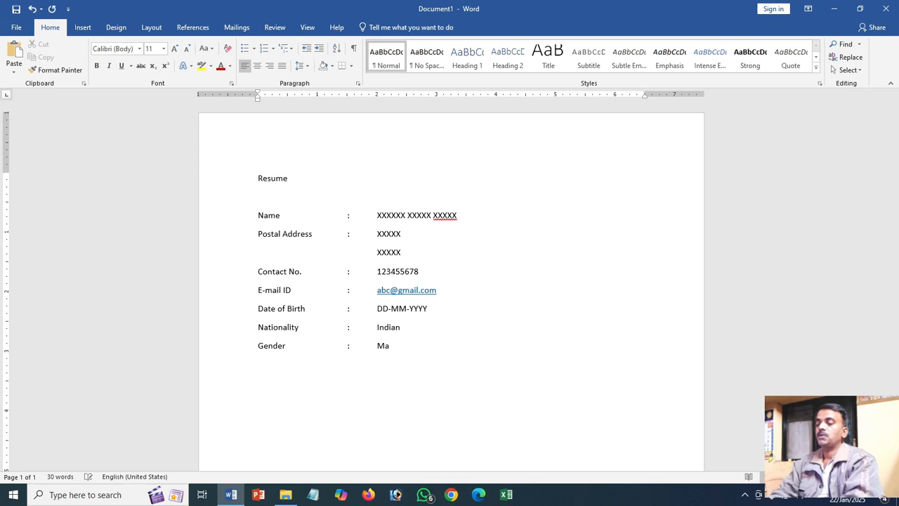
type("le / Female")
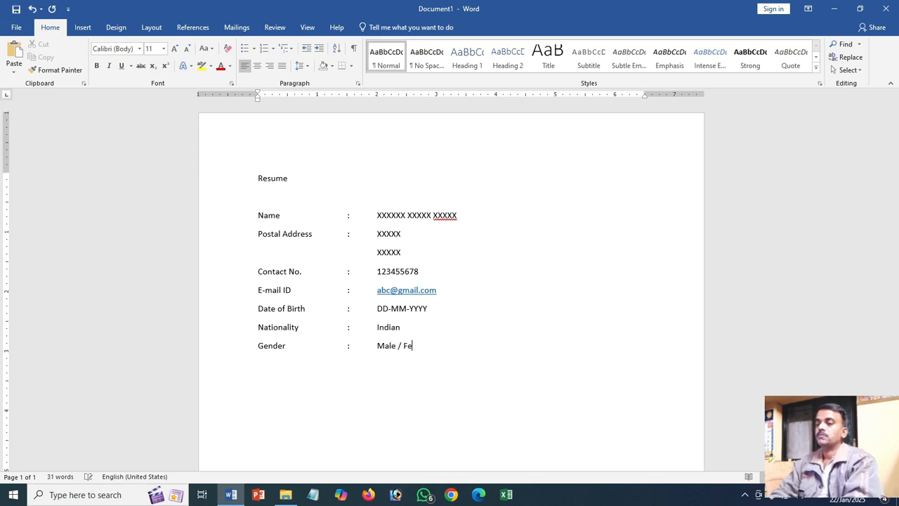
key("Return")
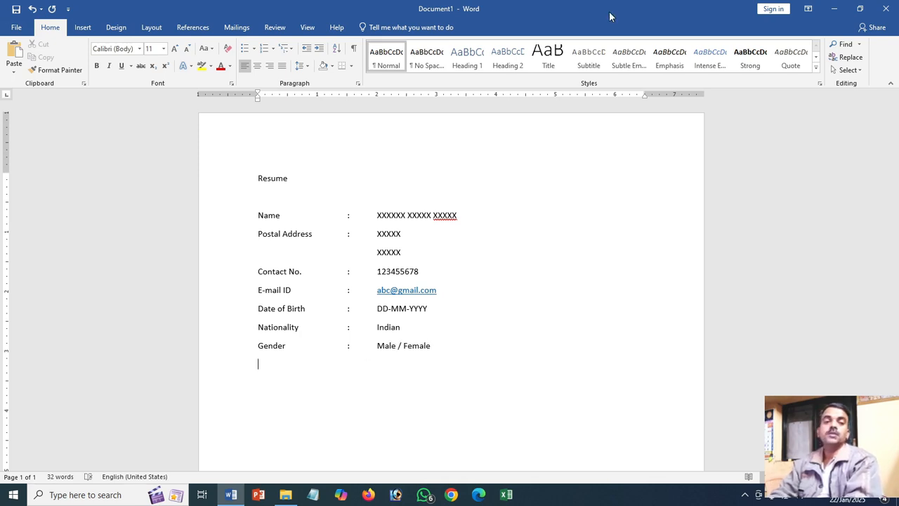
- Add a "Marital Status" row below the gender with an aligned colon and the value "Single / Married"
type("Marital Status")
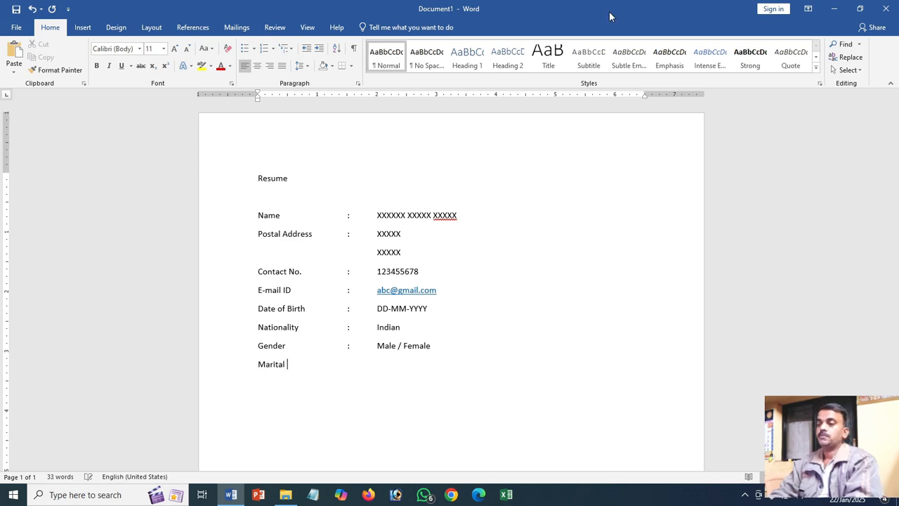
key("Tab")
key("Tab")
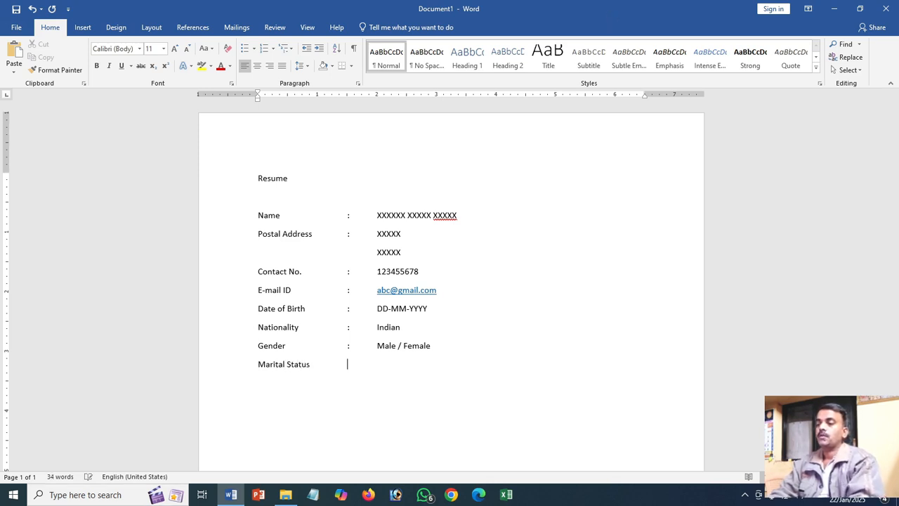
type(":")
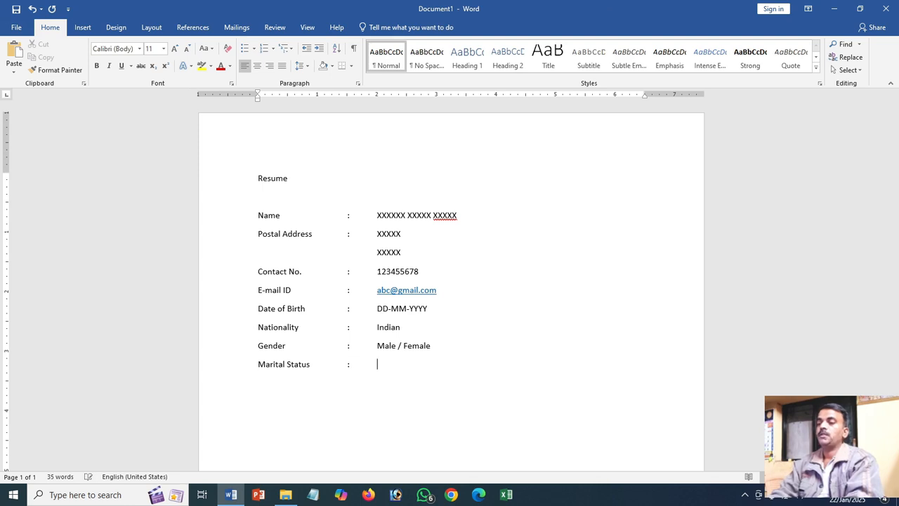
key("Tab")
type("Sin")
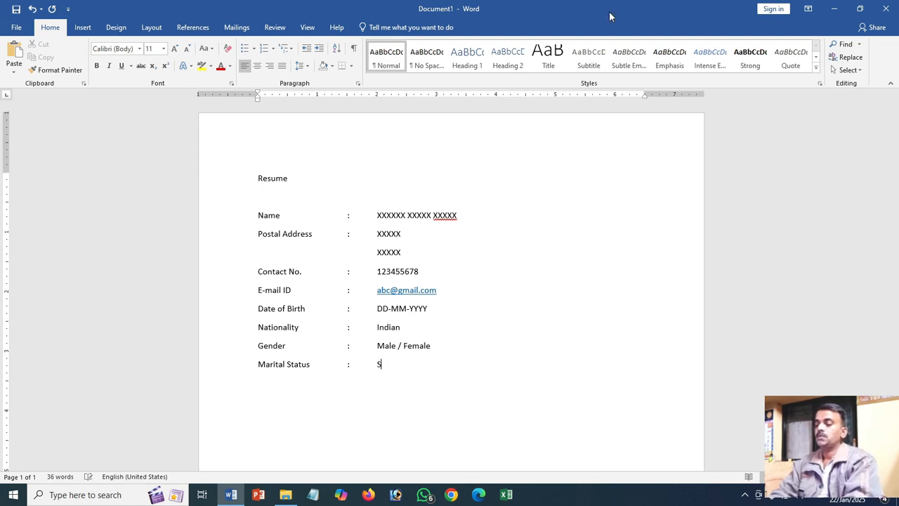
type("gle ")
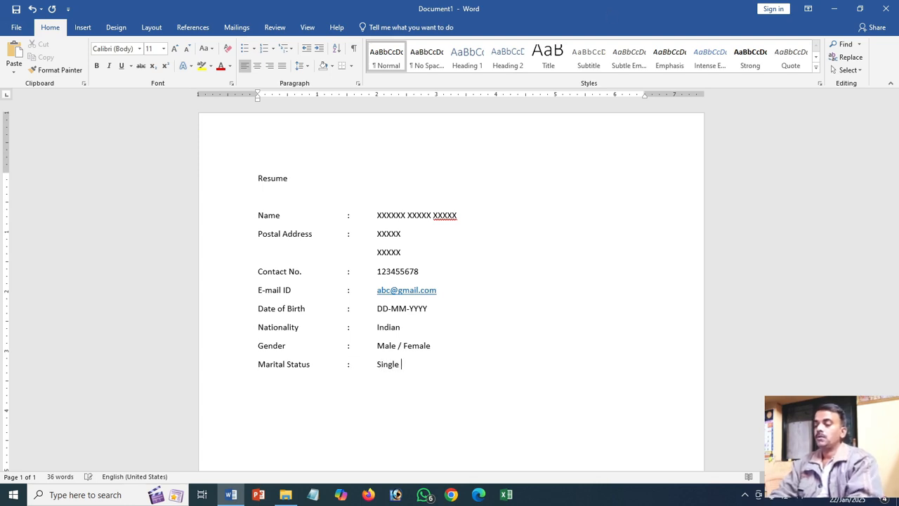
type("/ Married")
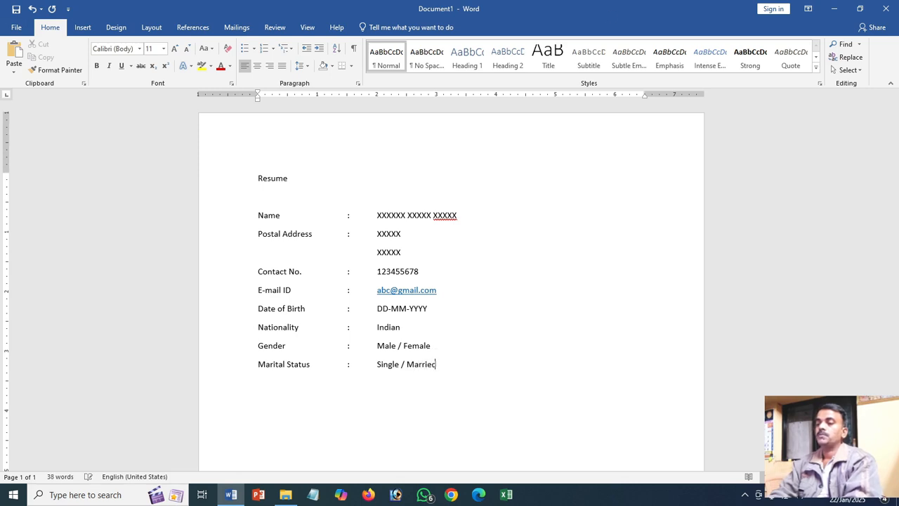
key("Return")
- Enter the label "Language Knows" below the marital status and tab across to the colon column
type("Lag")
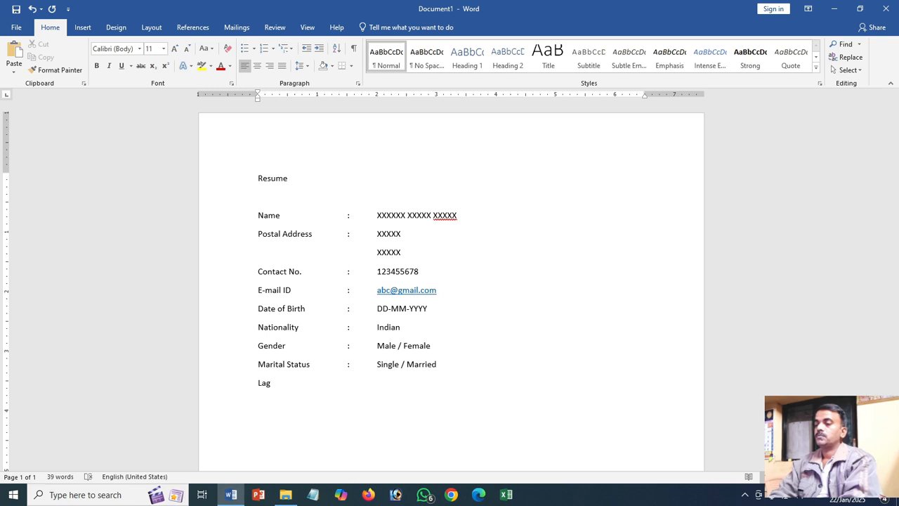
key("BackSpace")
type("nguage Lno")
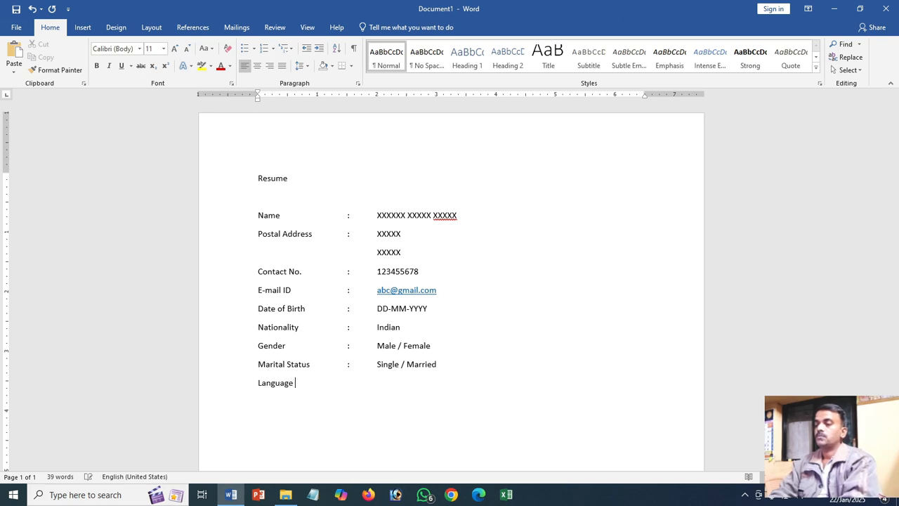
key("BackSpace")
key("BackSpace")
key("BackSpace")
type("Knows")
key("Tab")
key("Tab")
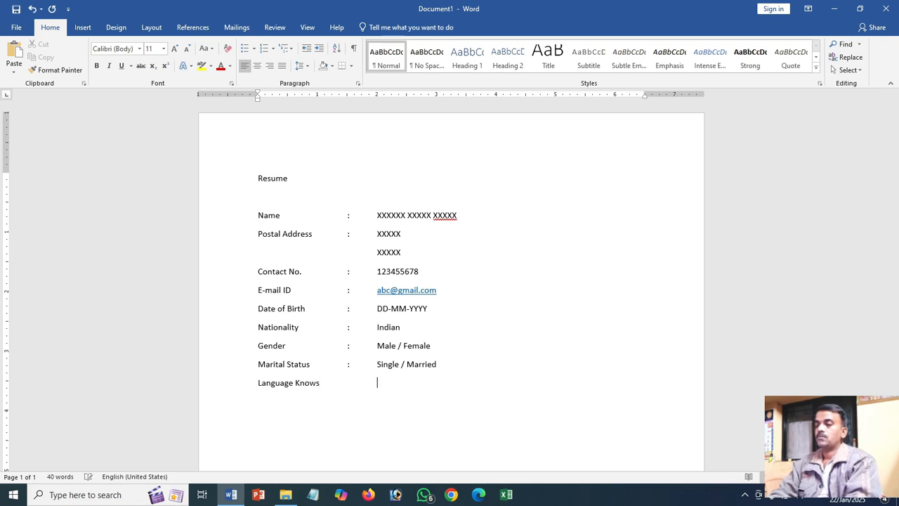
key("BackSpace")
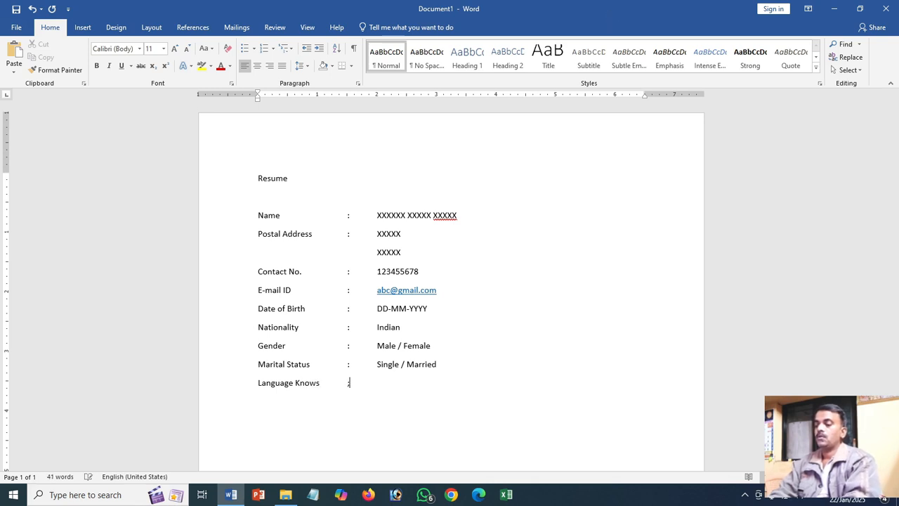
- Complete the "Language Knows" row with a colon and the value "Marathi, Hindi, English & other"
type(":")
key("Tab")
type("Marath")
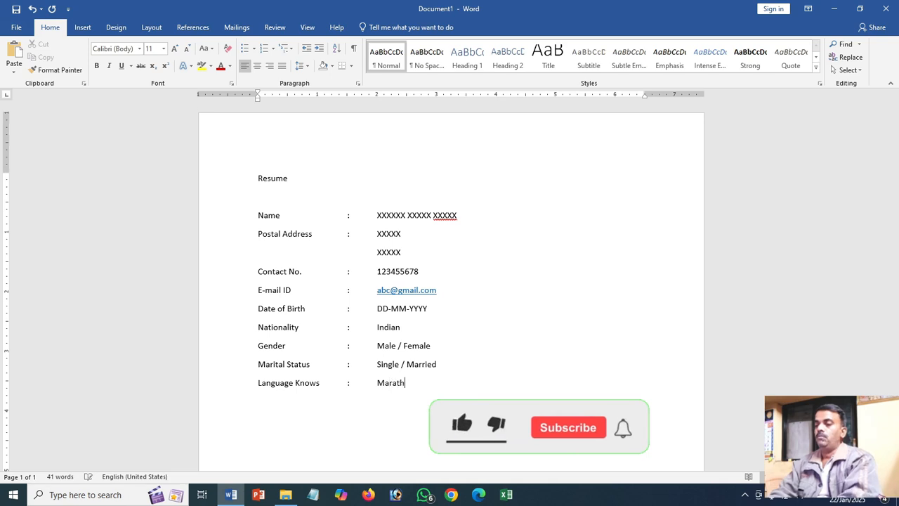
type("i,")
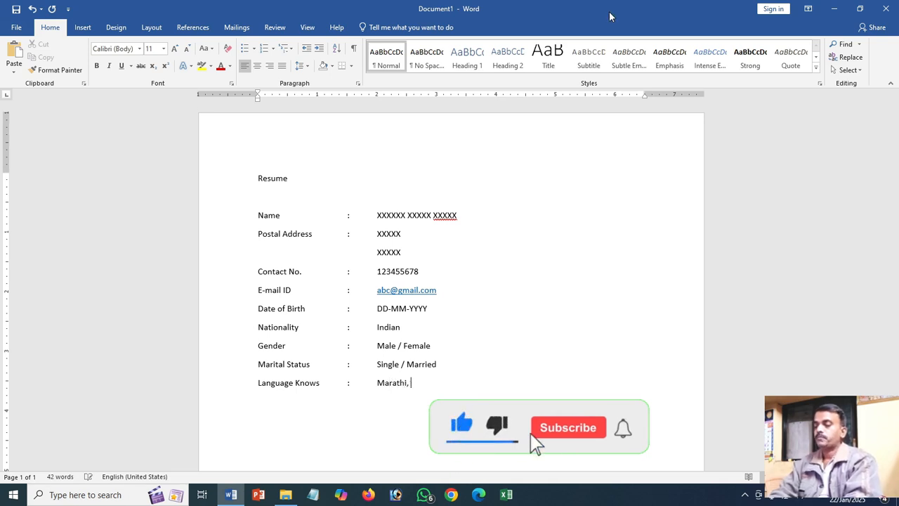
type(" Hindi")
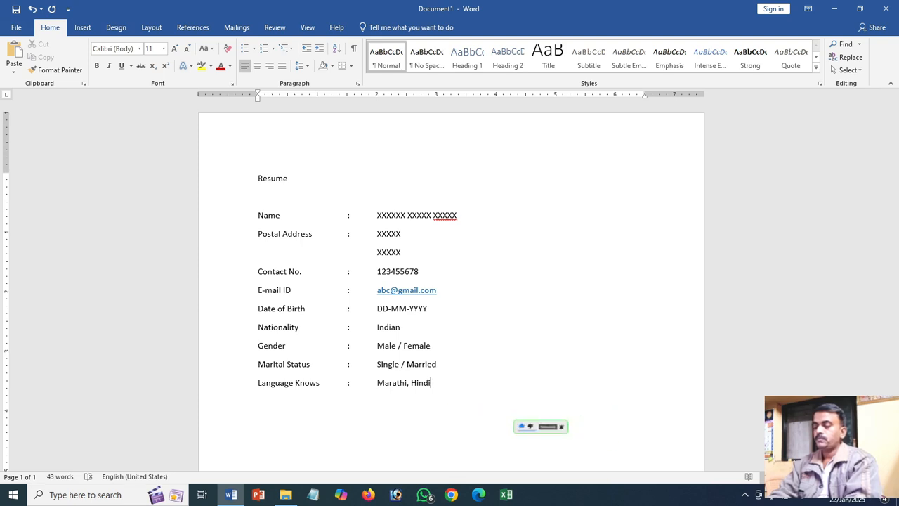
type(", Engl")
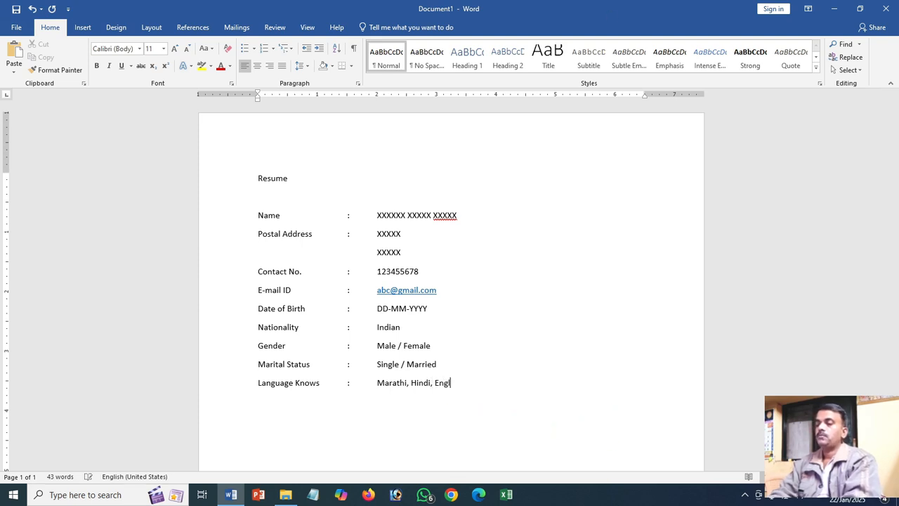
type("ish & other")
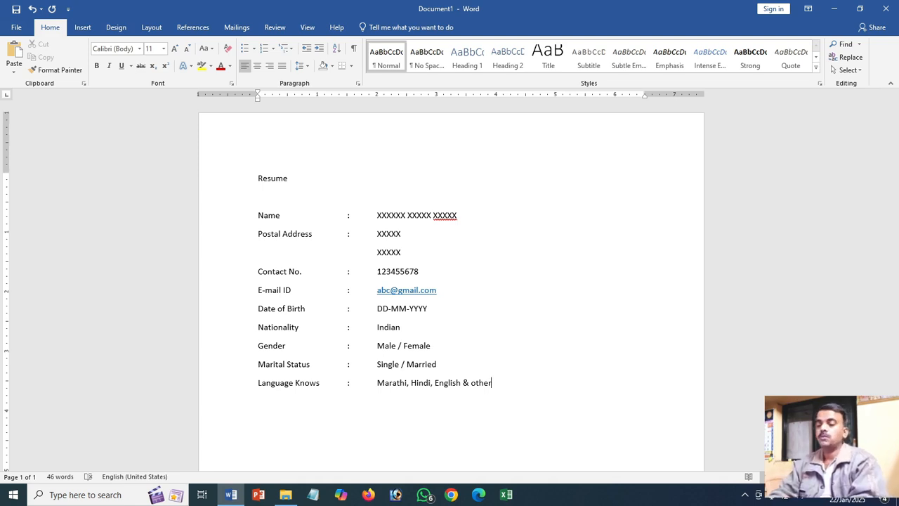
- Add the heading "Educational Qualifications:" below the languages row and start a new line under it
type("E")
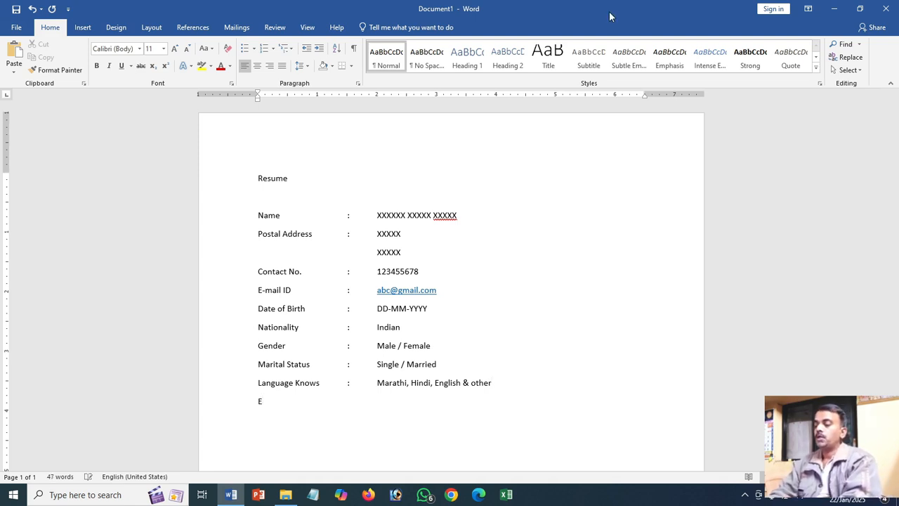
type("ducational")
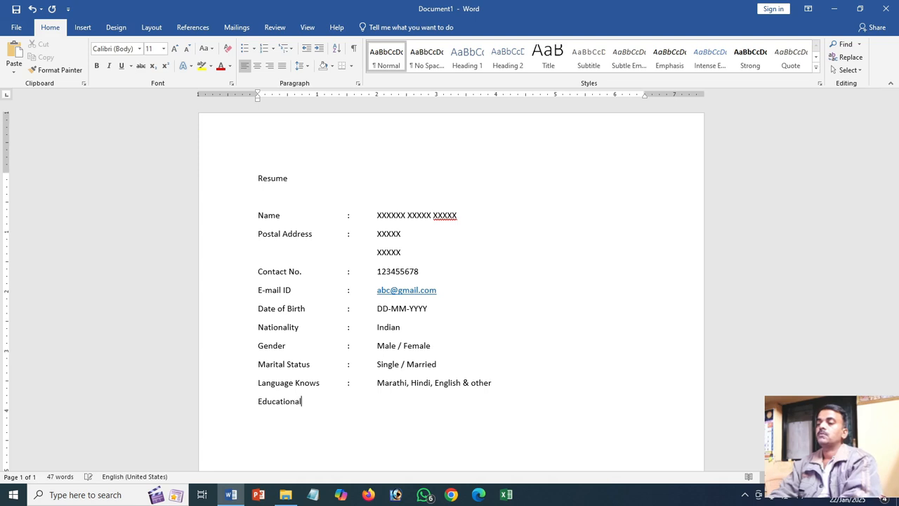
type(" Qualif")
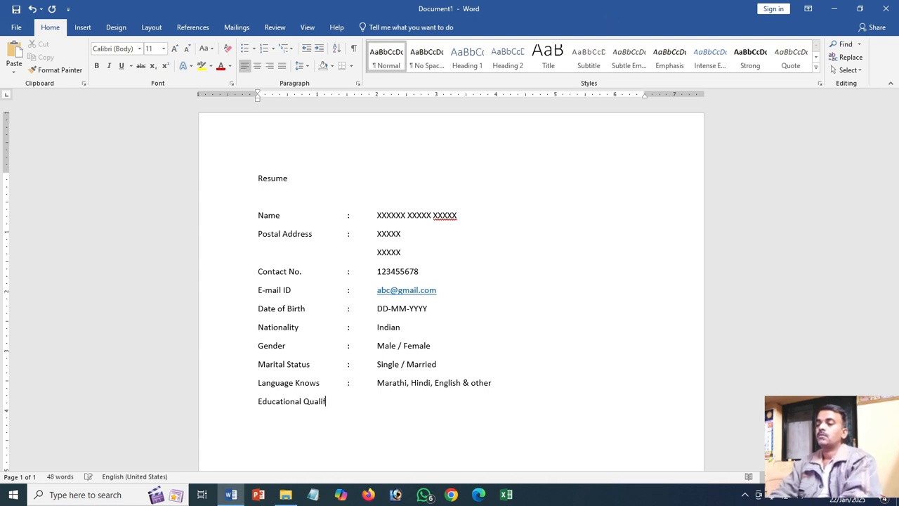
type("ications:")
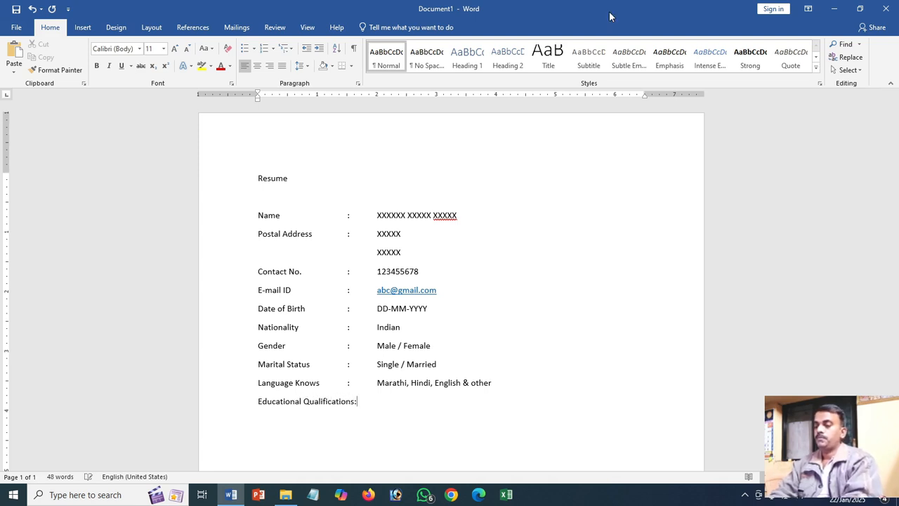
key("Return")
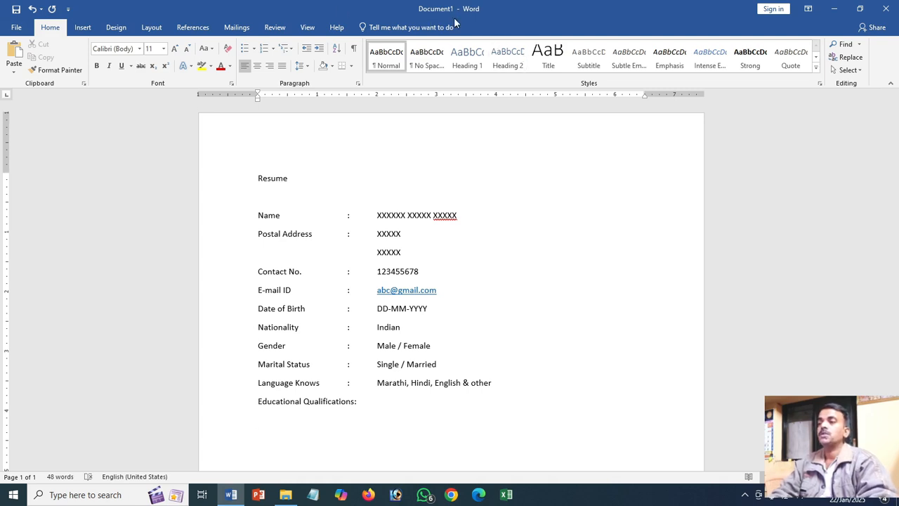
- Insert a table with 5 columns and 5 rows below the "Educational Qualifications:" heading
left_click(83, 27)
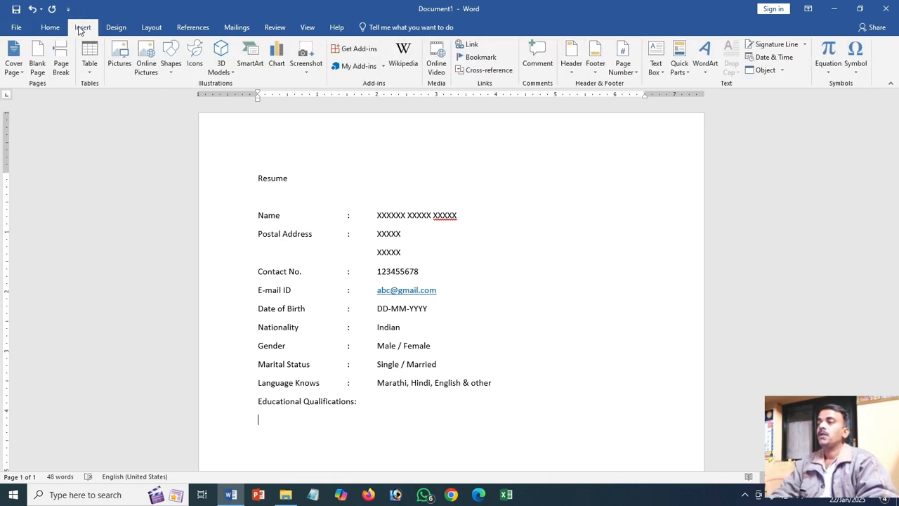
left_click(89, 60)
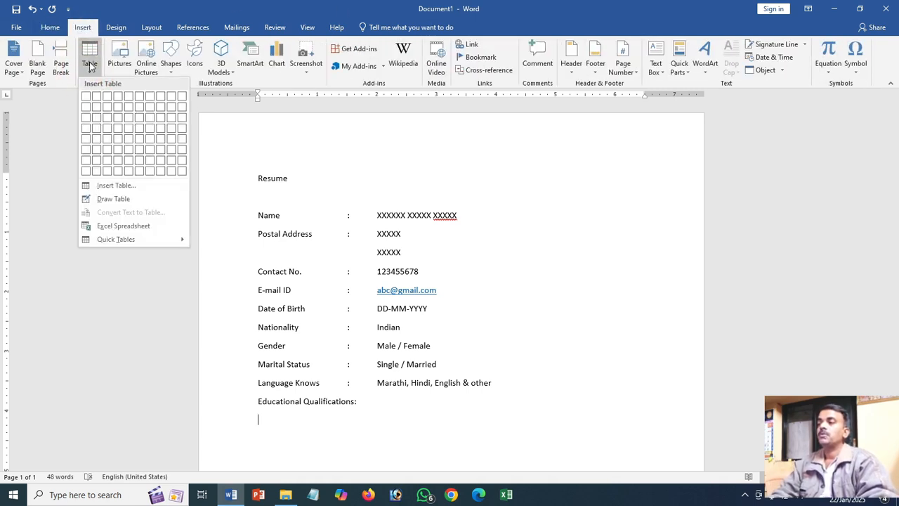
left_click(130, 185)
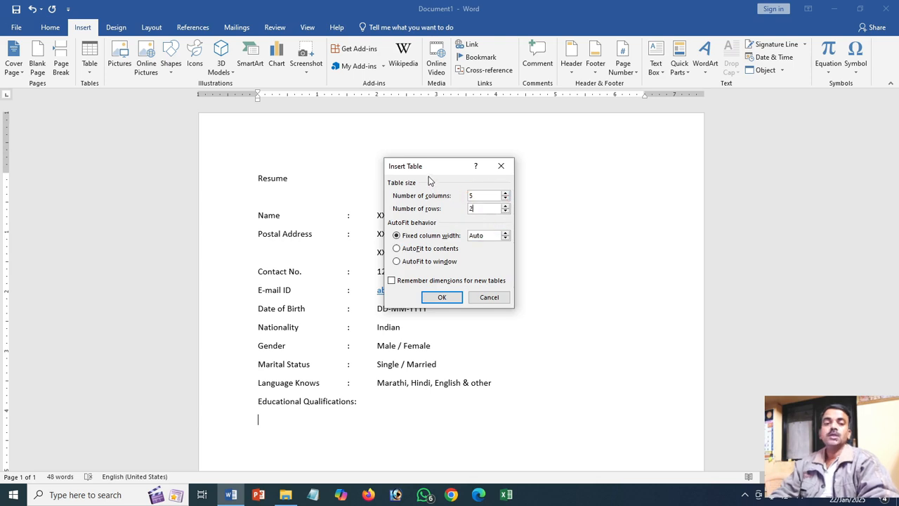
key("BackSpace")
type("5")
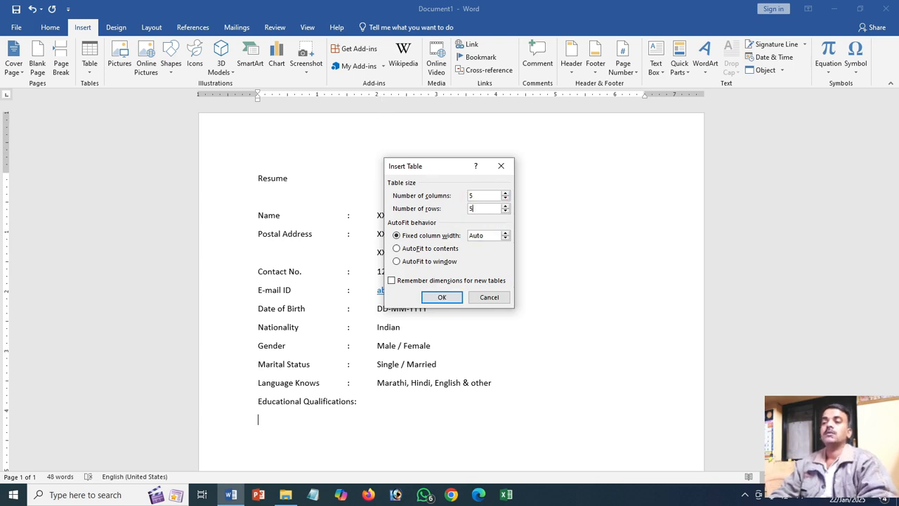
left_click(442, 297)
scroll(421, 265, "down", 2)
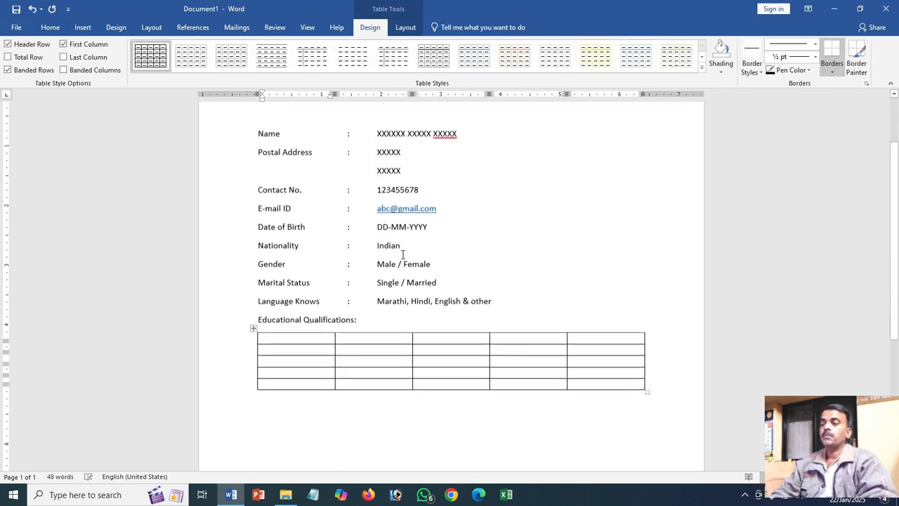
- Enter the headers "Sr. No.", "Exam" and "Board/University" in the first three cells of the table's top row
type("Sr. No.")
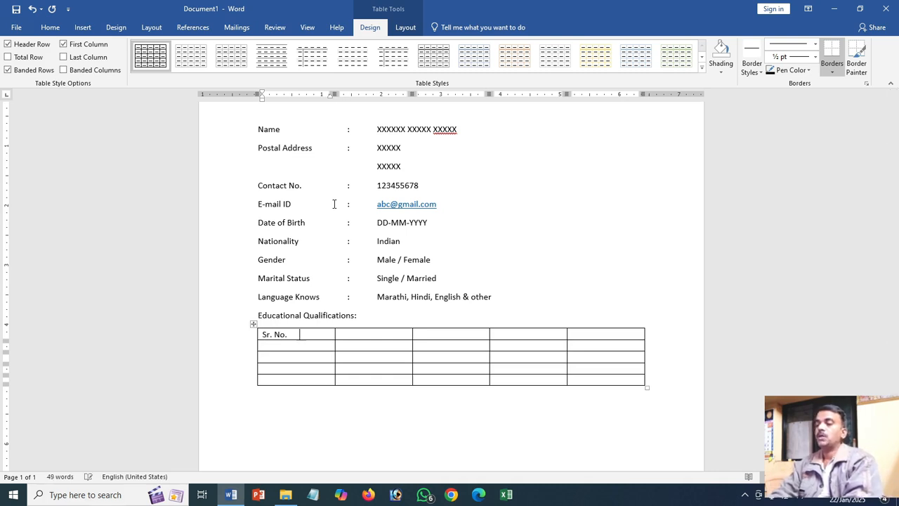
key("Tab")
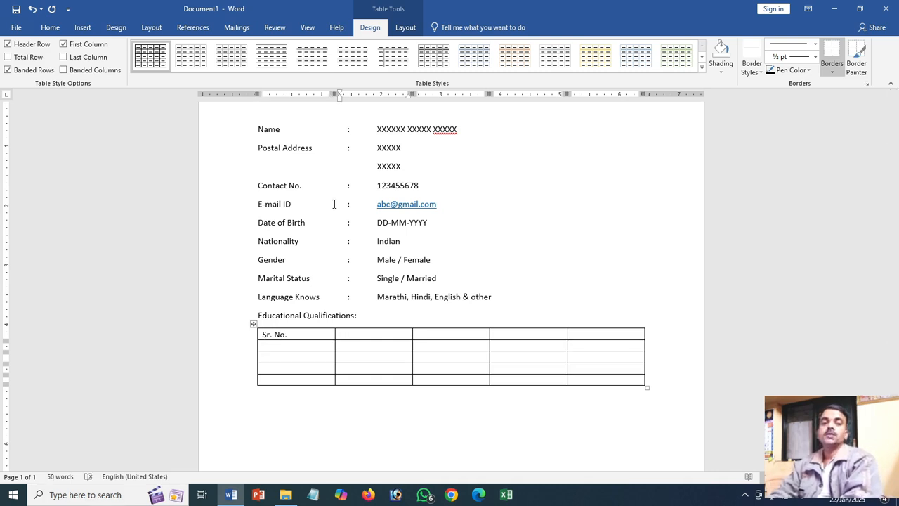
type("Exam")
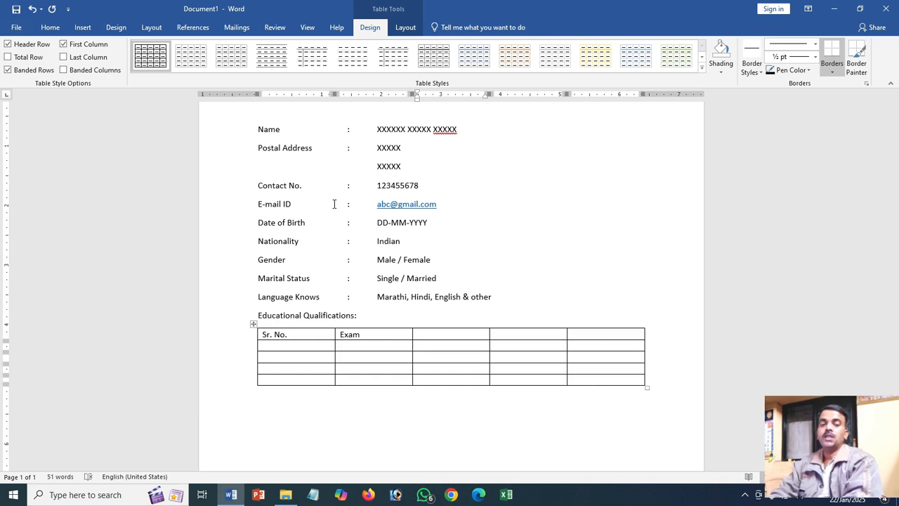
key("Tab")
type("B")
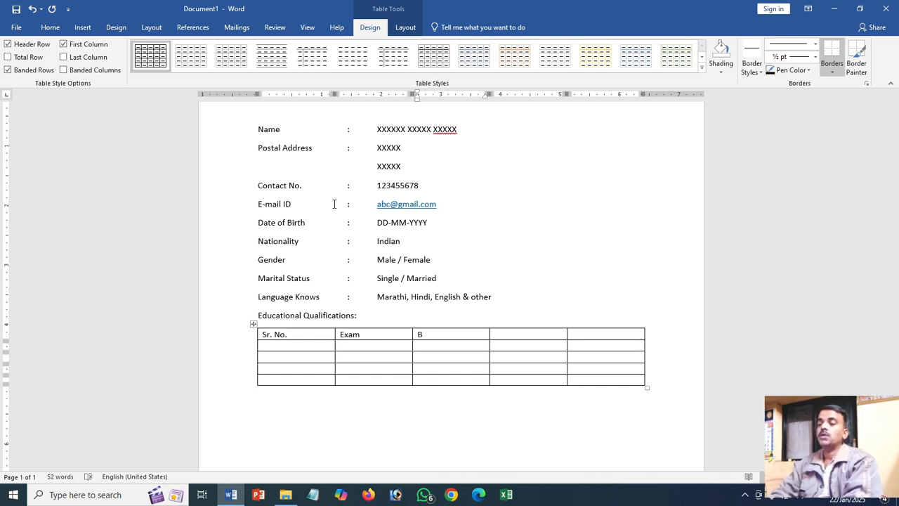
type("oard")
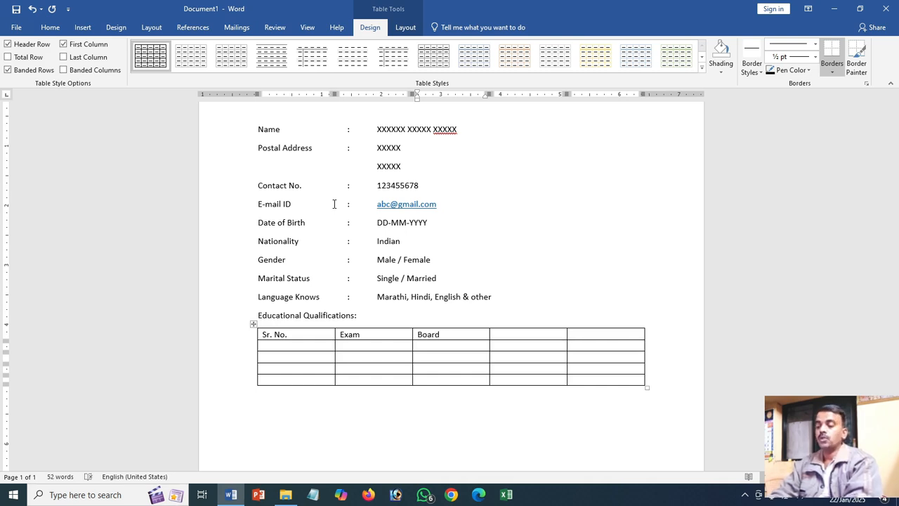
type("/Uni")
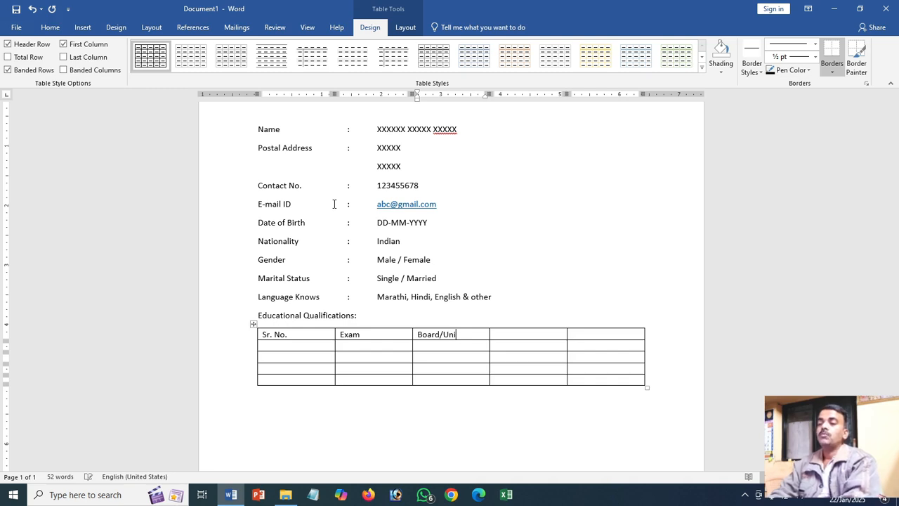
type("versity")
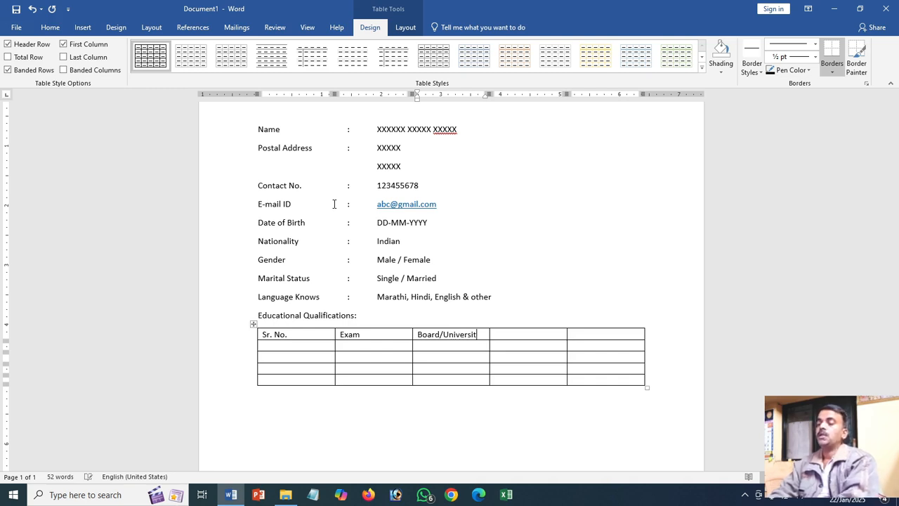
key("Tab")
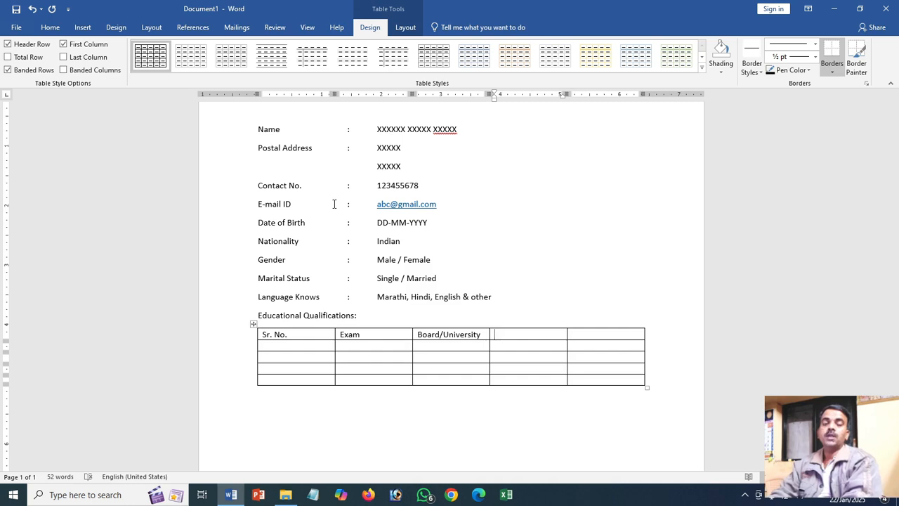
- Complete the table's header row with "Year of Passing" and "Percentage" in the last two columns
type("Year")
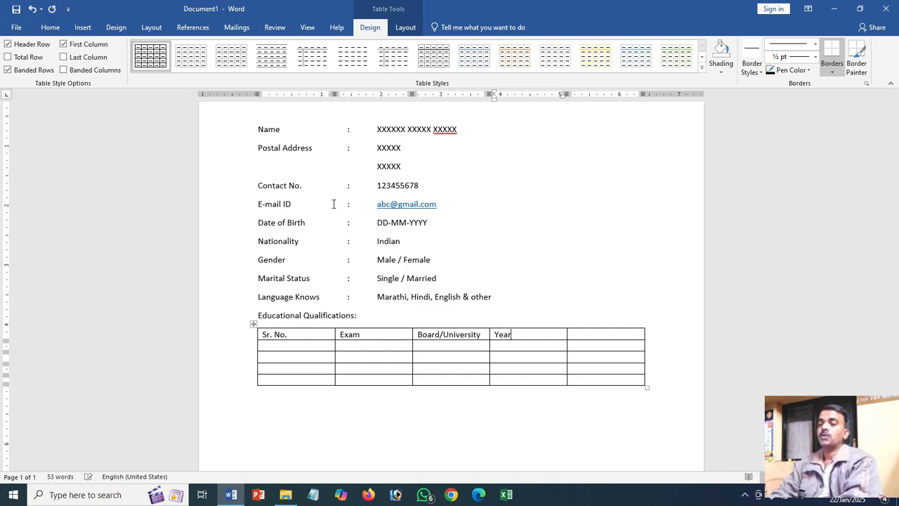
type(" of Passing")
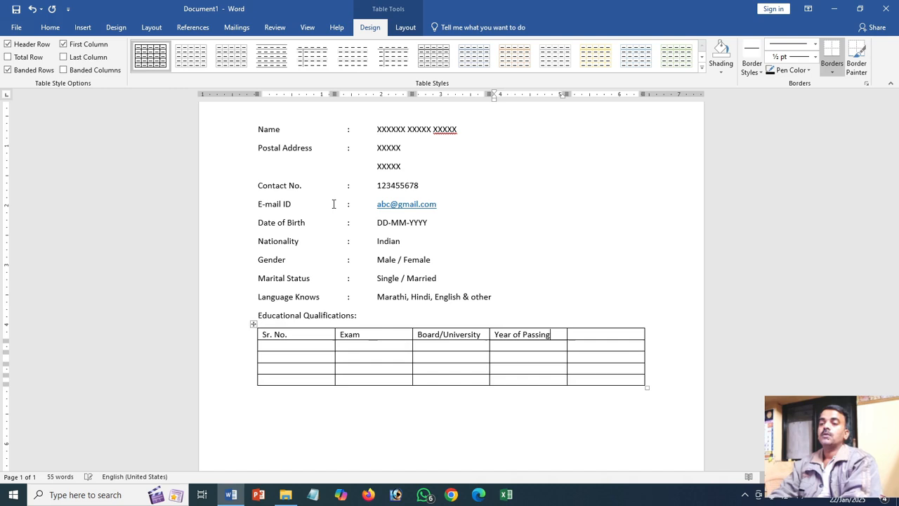
key("Tab")
type("P")
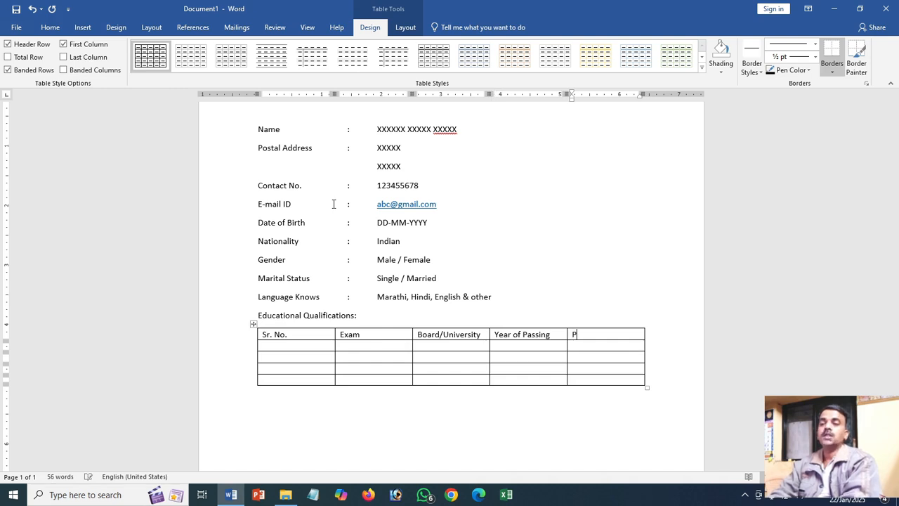
type("ercentage")
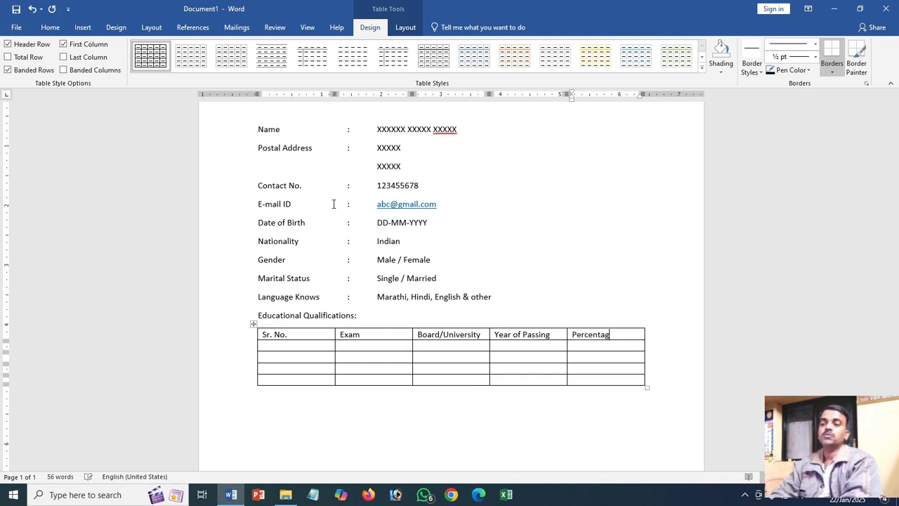
- Number the four rows under "Sr. No." from 1 to 4
left_click(295, 345)
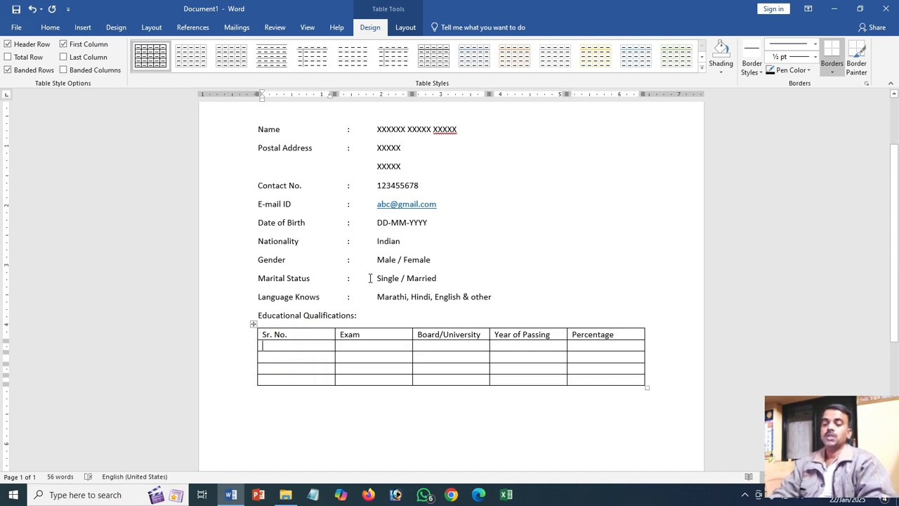
type("1")
key("Down")
type("2")
key("Down")
type("3")
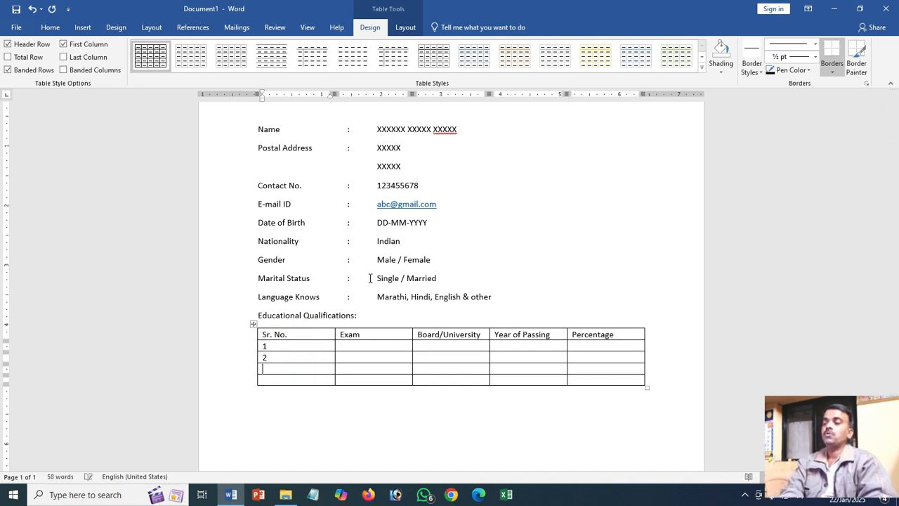
key("Down")
type("4")
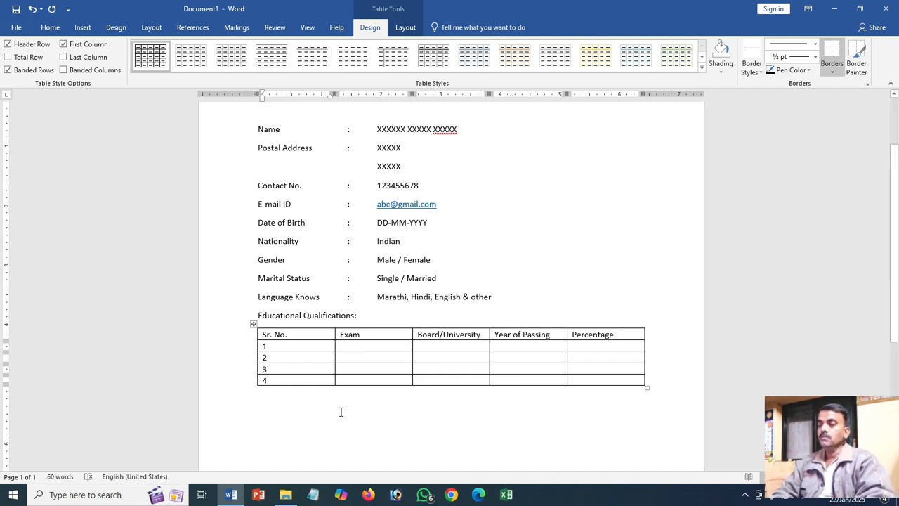
- Enter "S.S.C." as the exam in row 1 and move to its Board/University cell
left_click(368, 347)
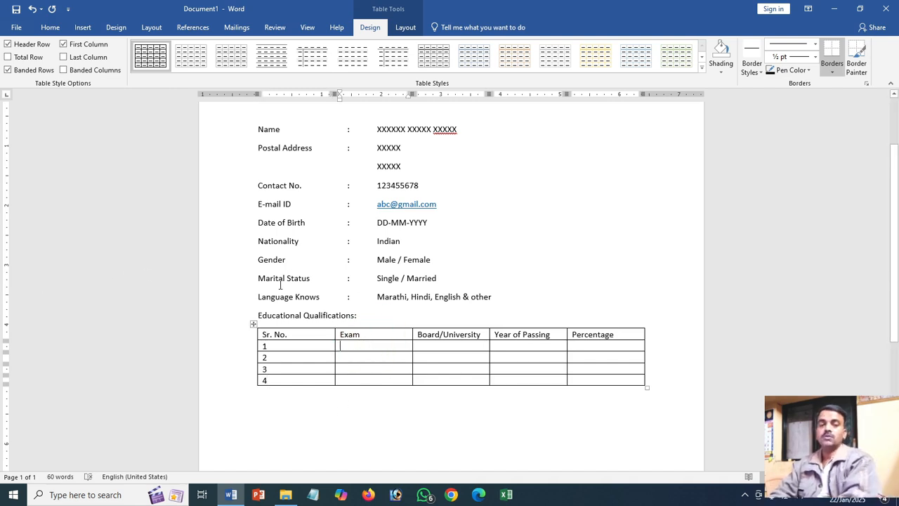
type("SSS")
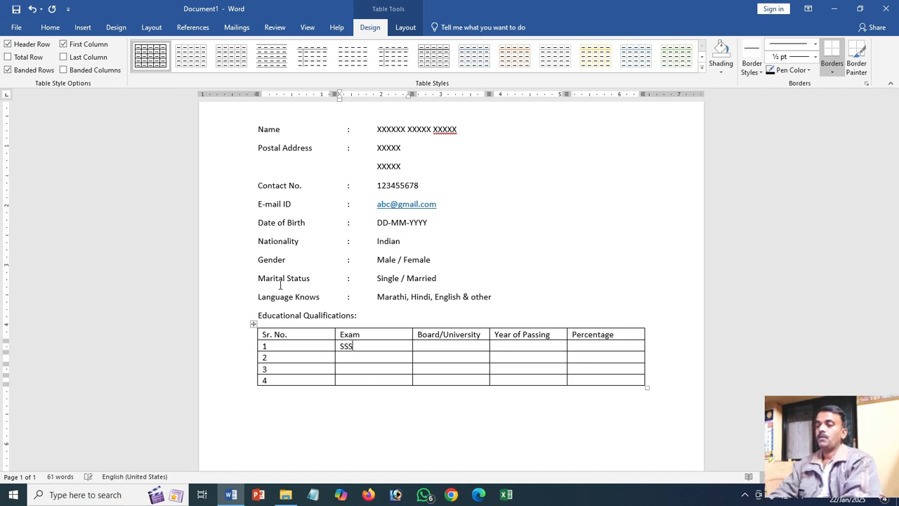
key("BackSpace")
type("C")
key("Left")
key("Left")
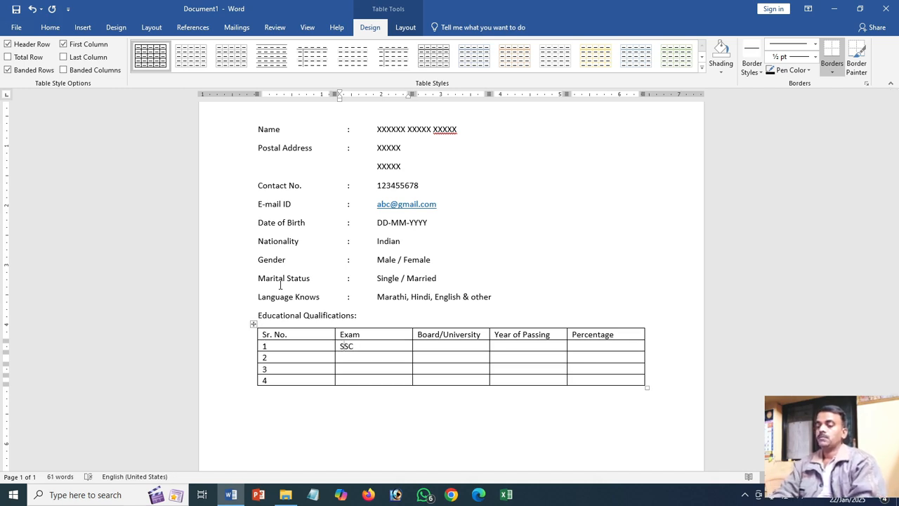
type(".")
key("Right")
type(".")
key("Right")
type(".")
key("Tab")
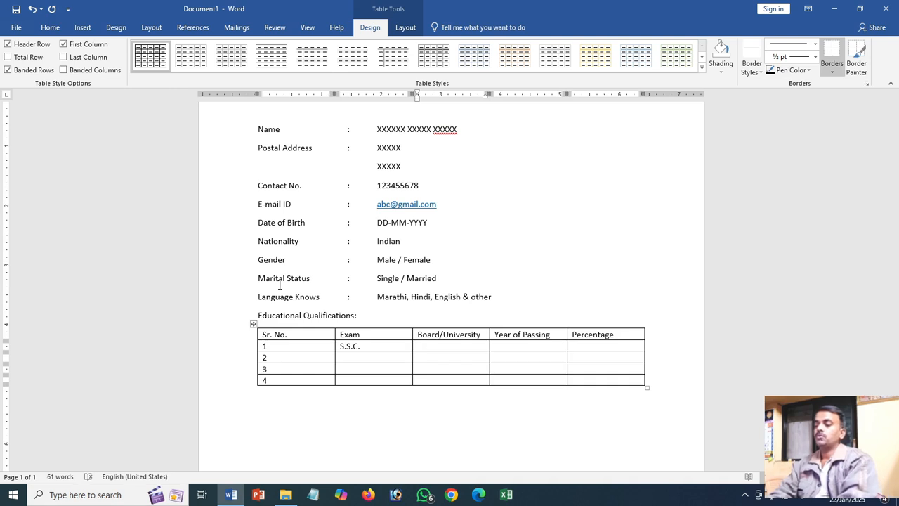
- Enter "State Borad, Latur" as the board for the S.S.C. row and move to the year cell
type("State Borad")
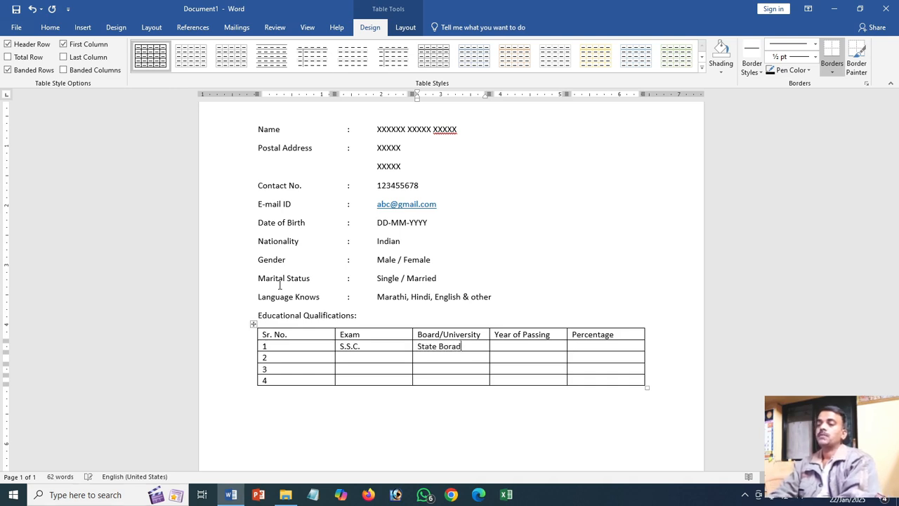
type(", LA")
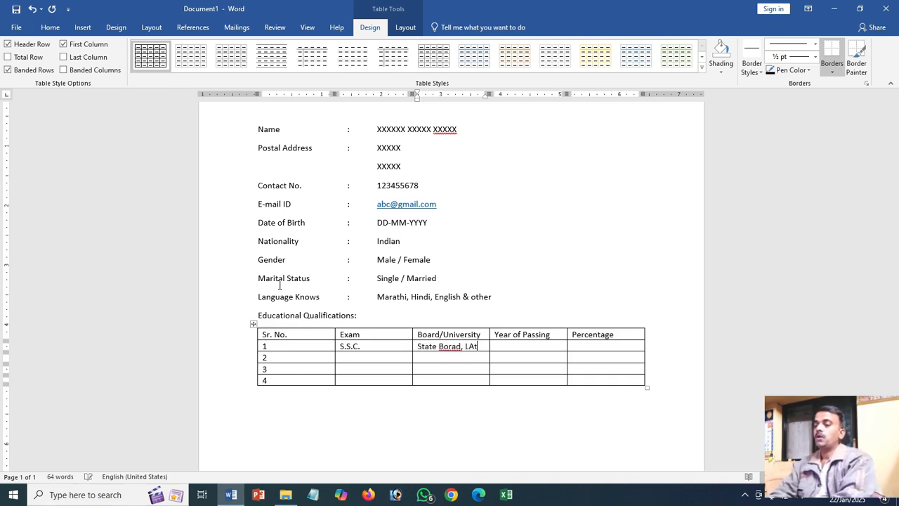
key("BackSpace")
type("atur")
key("Tab")
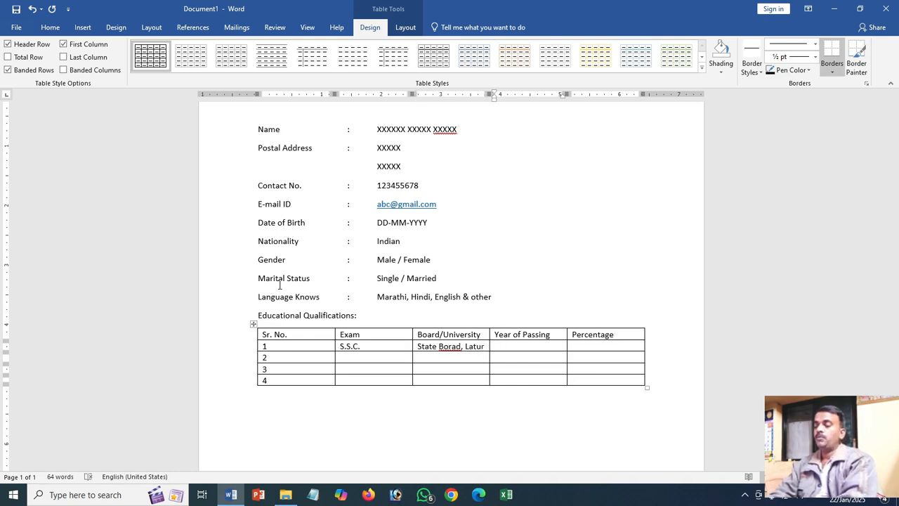
- Fill the S.S.C. row's year of passing with "MMM-YYYY" and its percentage with "XX.XX%"
type("MM")
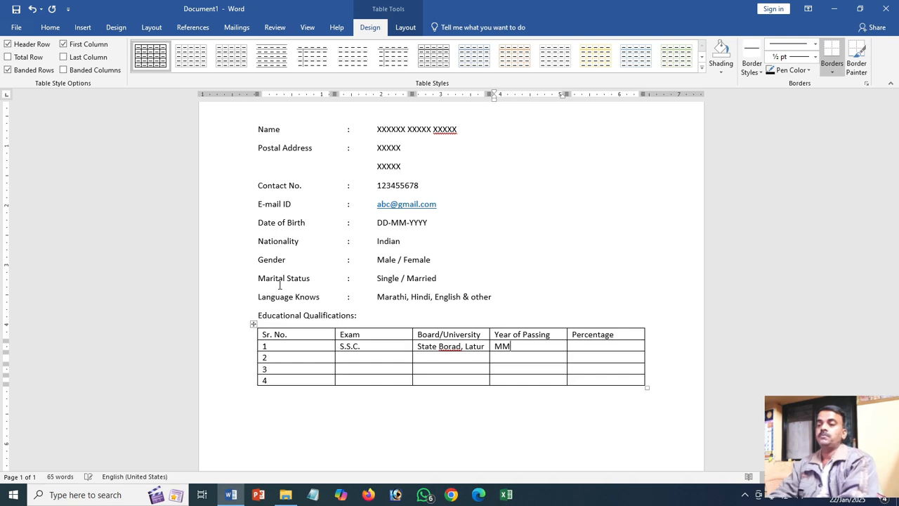
type("M-")
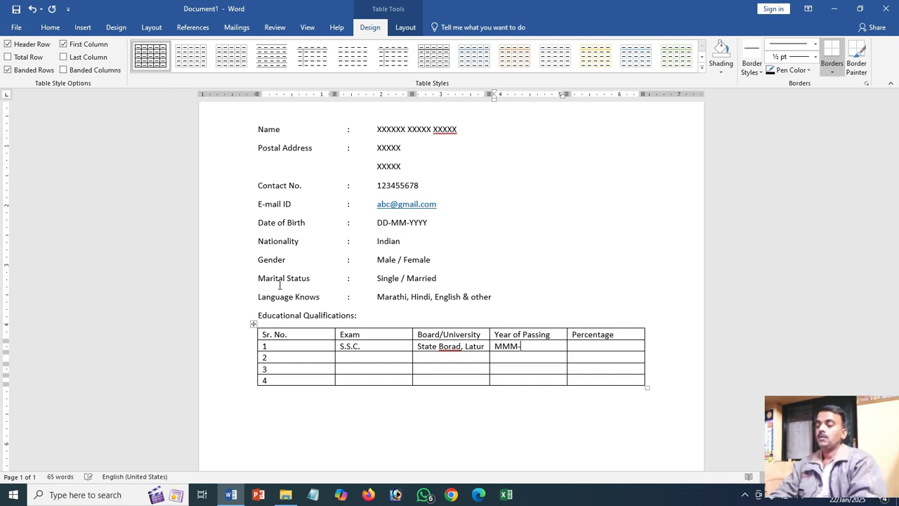
type("YYYY")
key("Tab")
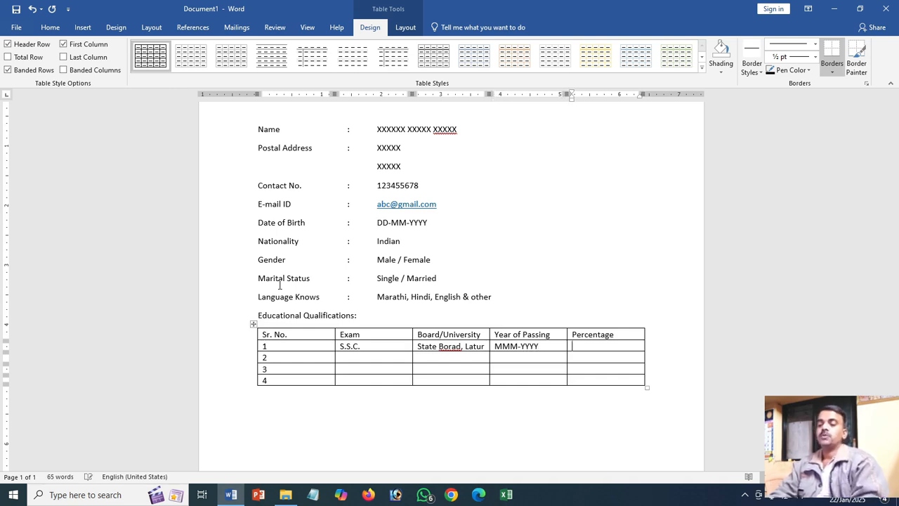
type("XX.XX")
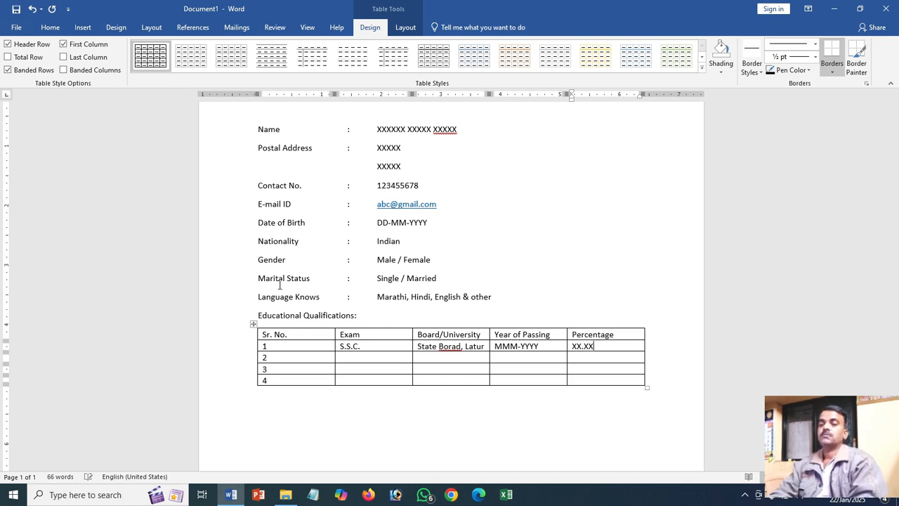
type("%")
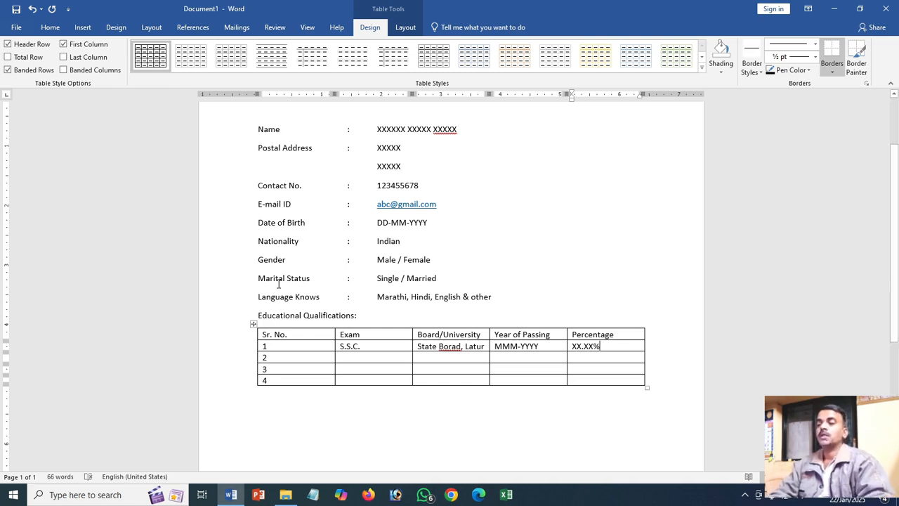
- Enter "H.S.C." as the exam in row 2 and move to its Board/University cell
left_click(344, 357)
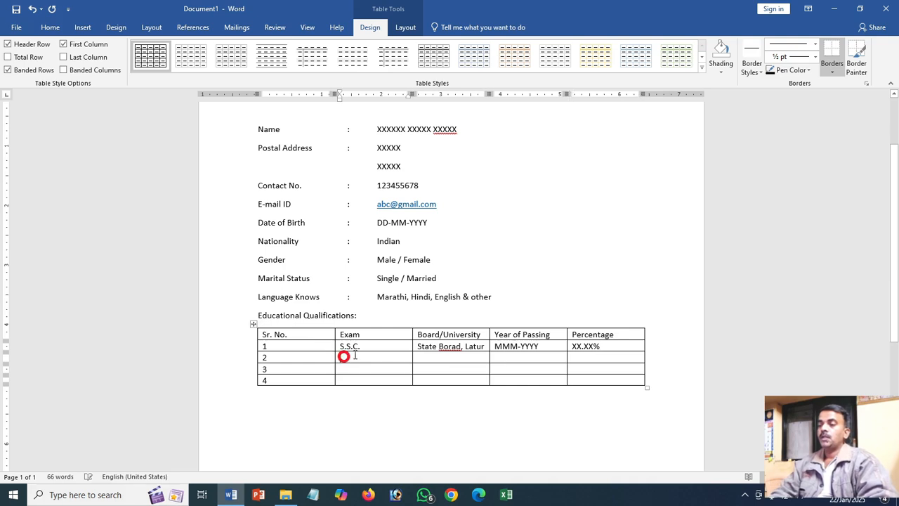
type("H.S.C.")
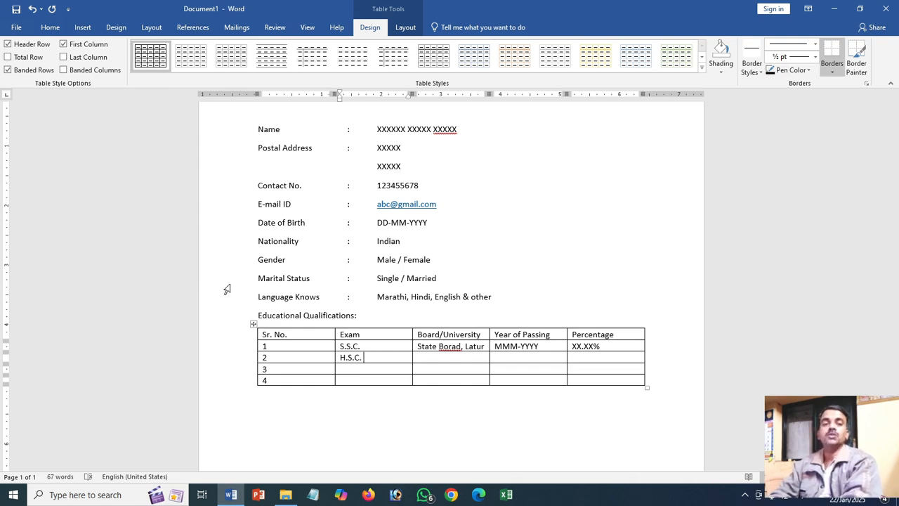
key("Tab")
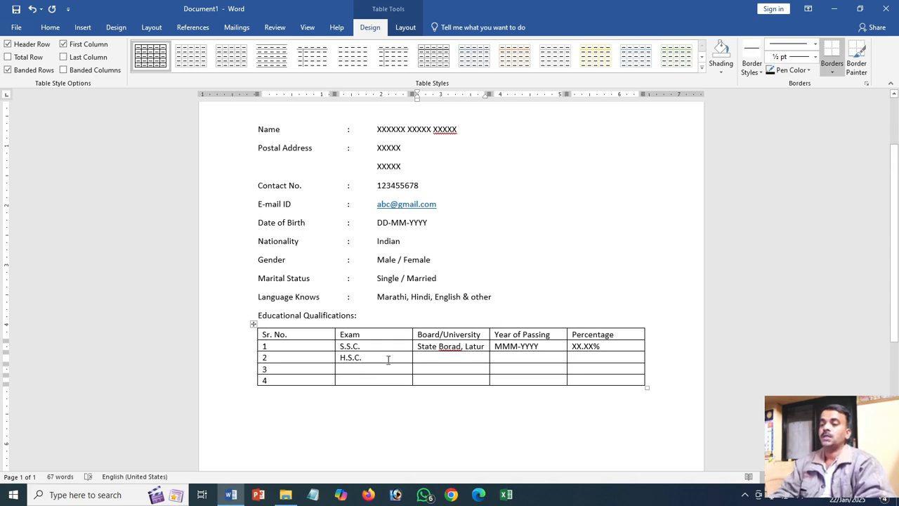
- Copy the board, year and percentage cells of the S.S.C. row into the H.S.C. row
left_click(411, 346)
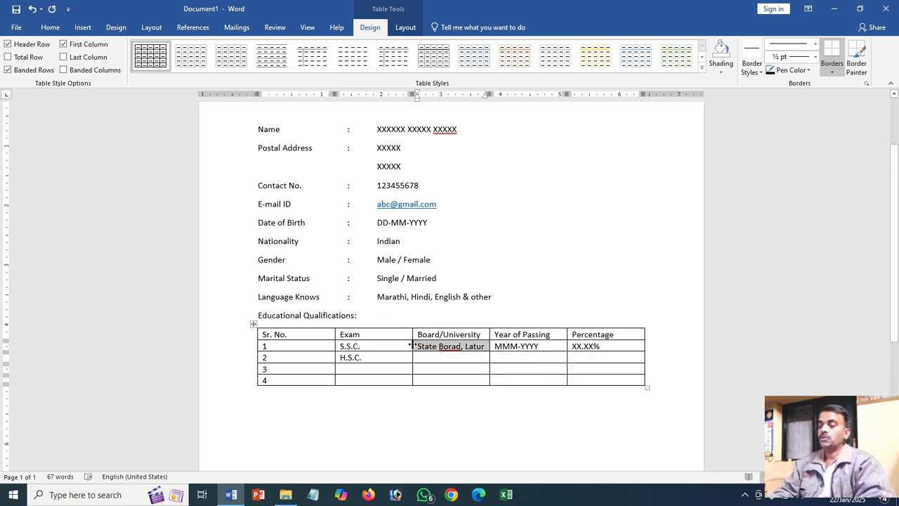
key("shift+Right")
key("shift+Right")
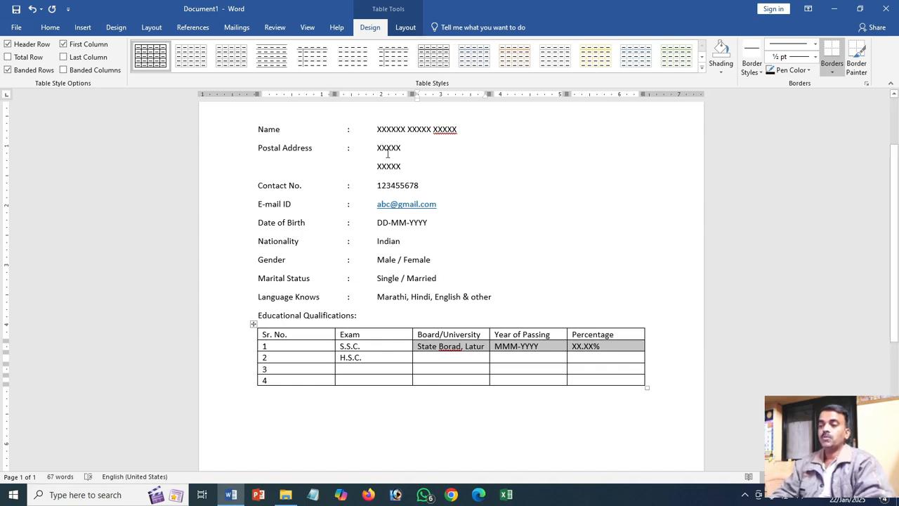
key("ctrl+c")
left_click(432, 358)
key("ctrl+v")
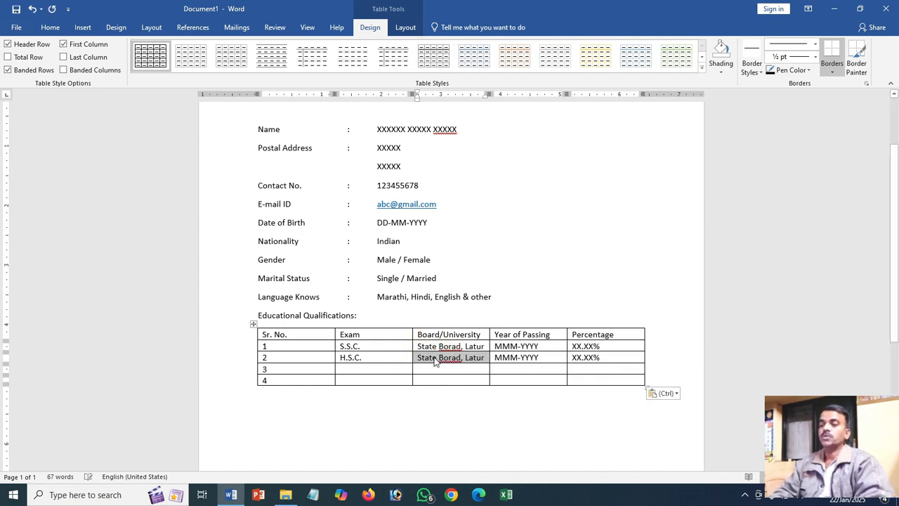
- Enter "B.A./B.Com./B.Sc." as the exam in row 3 of the qualifications table
left_click(353, 369)
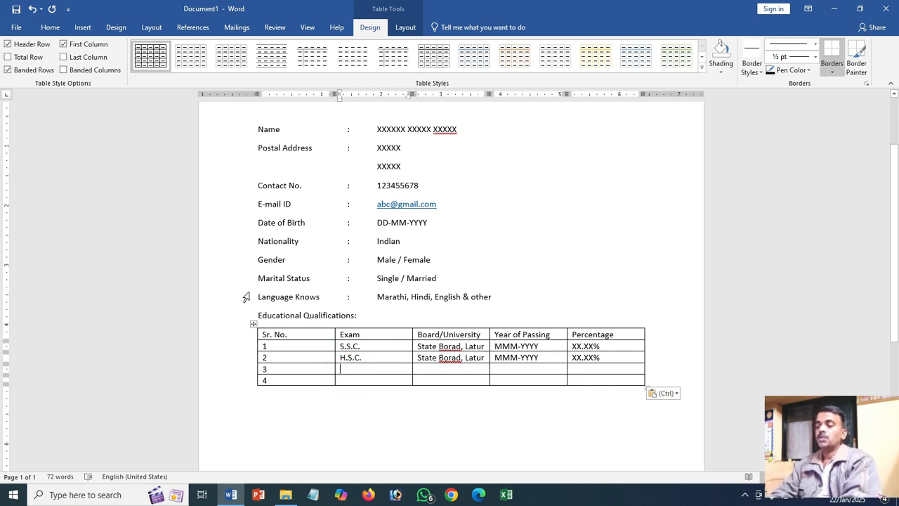
type("B.A.")
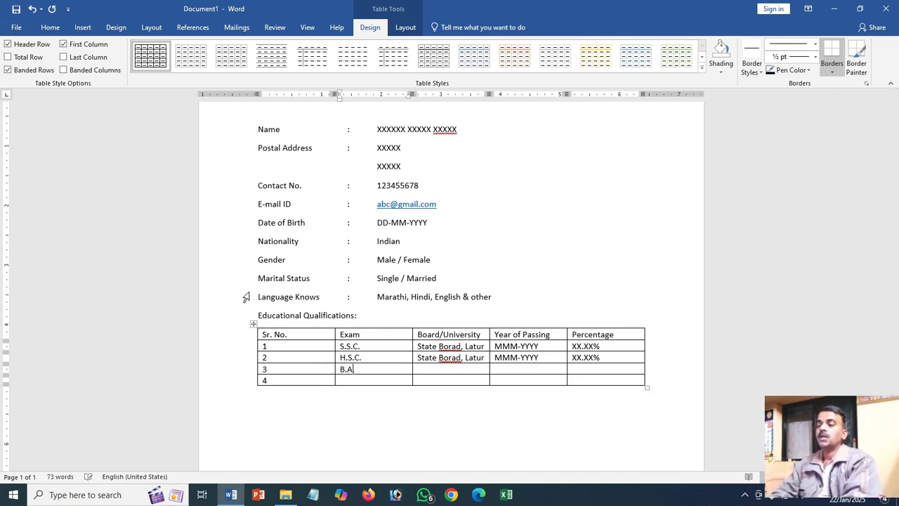
type("/")
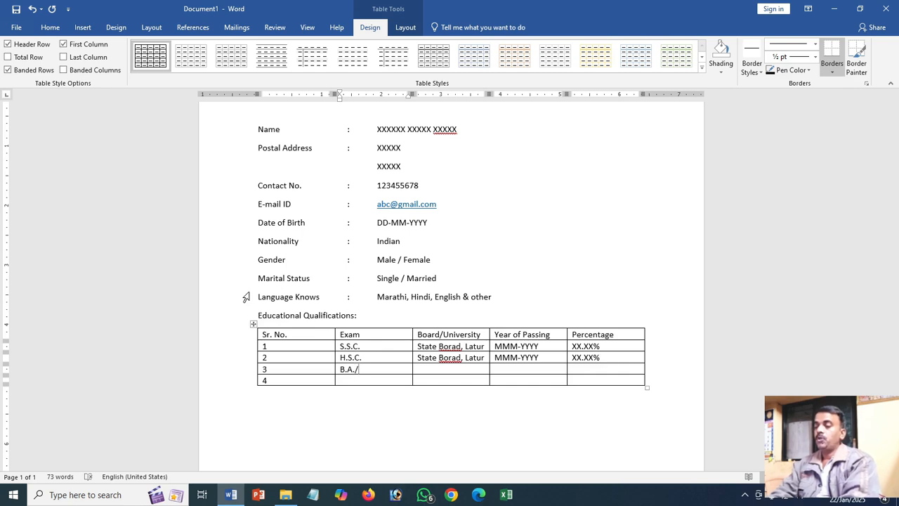
type("B.Com")
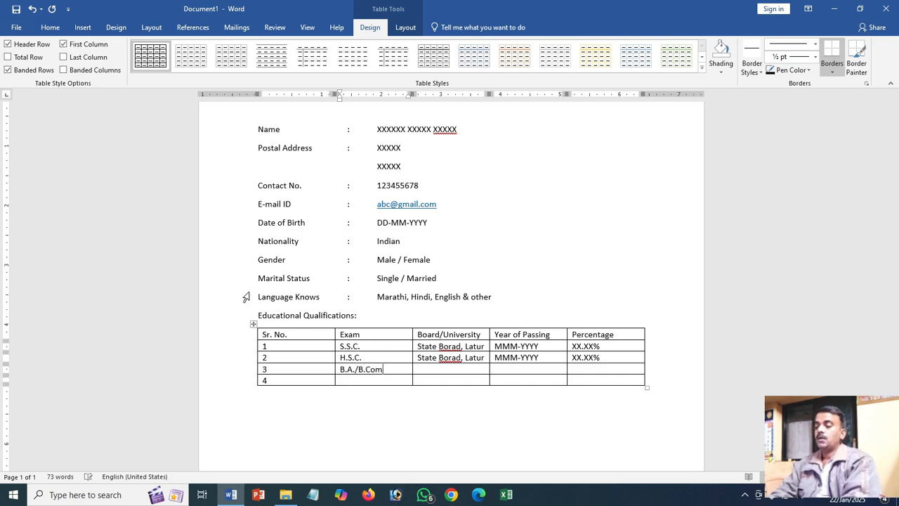
type(".B")
key("BackSpace")
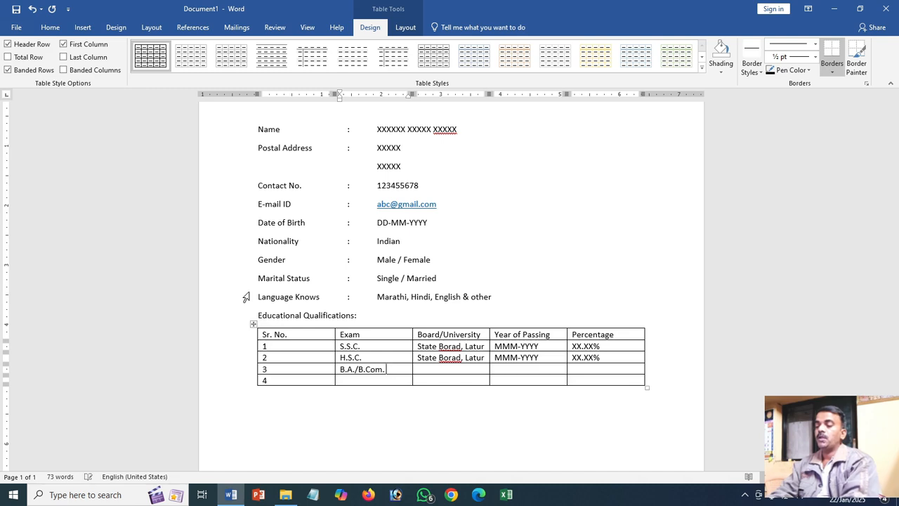
type("/B")
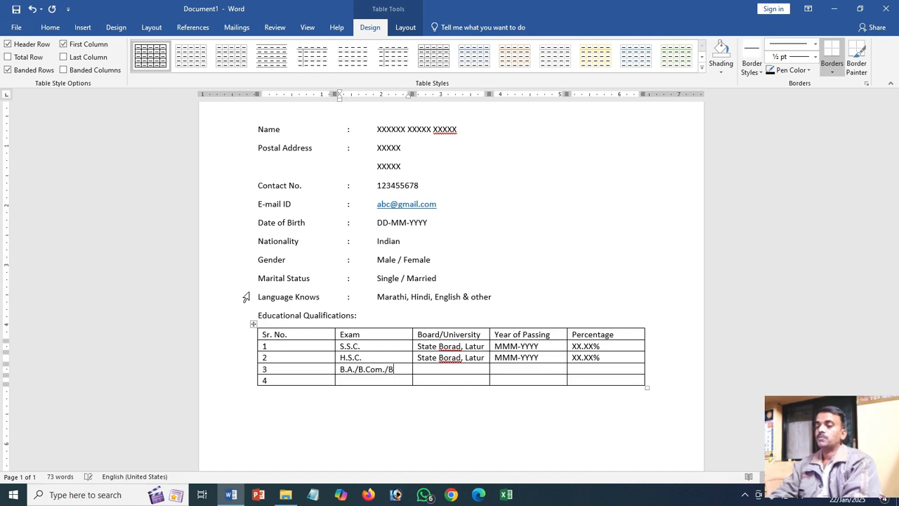
type(".Sc.")
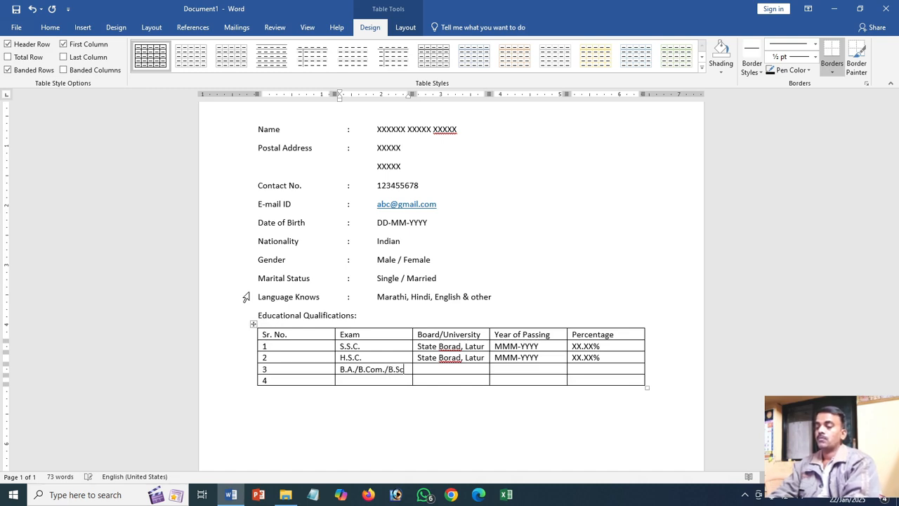
- Complete row 3 with "University" as the board, "MMM-YYYY" as the year of passing and "XX.XX%" as the percentage
key("Tab")
type("Uni")
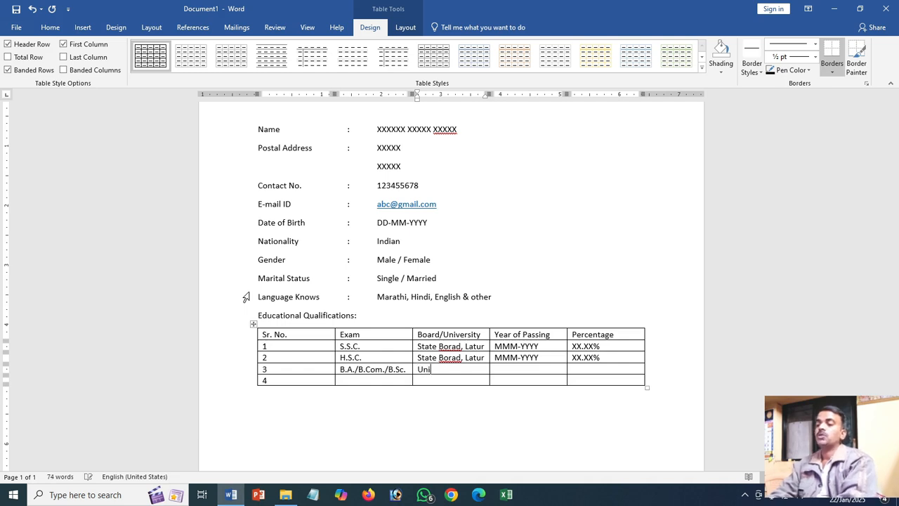
type("versity")
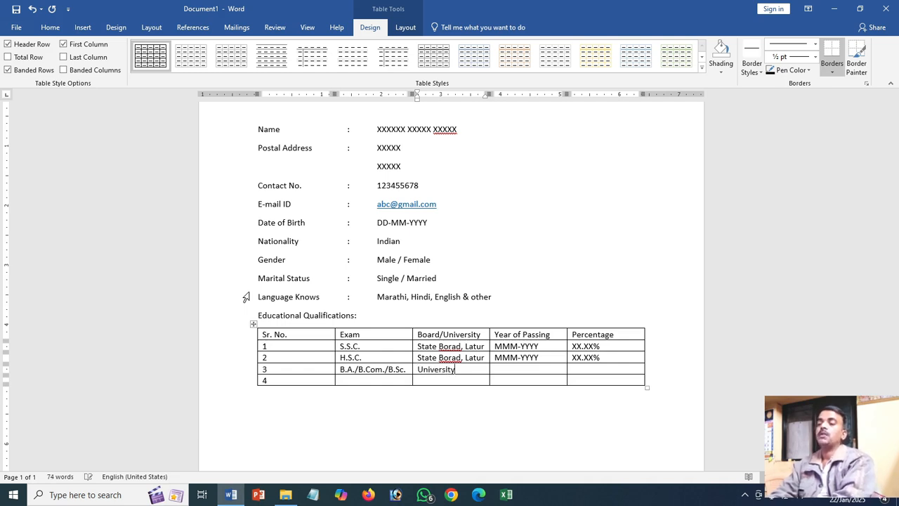
key("Tab")
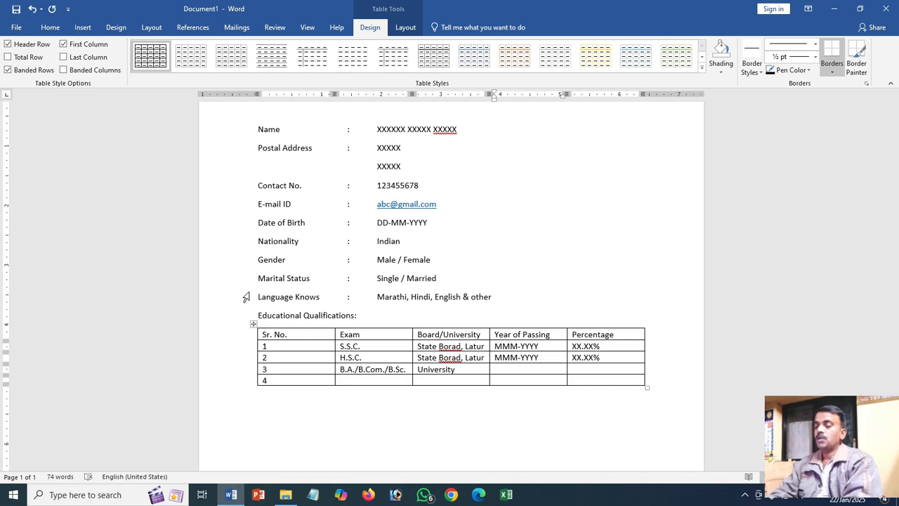
type("MMM-YYYY")
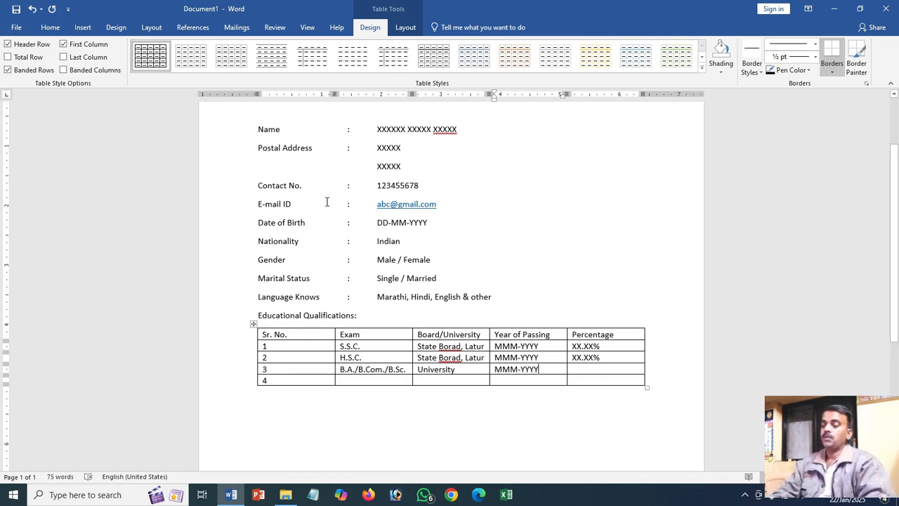
key("Tab")
type("XX.XX")
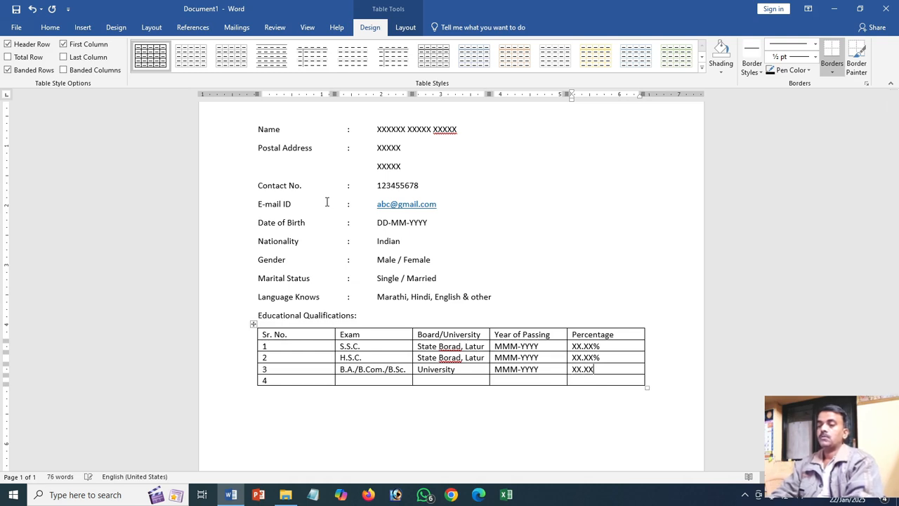
type("%")
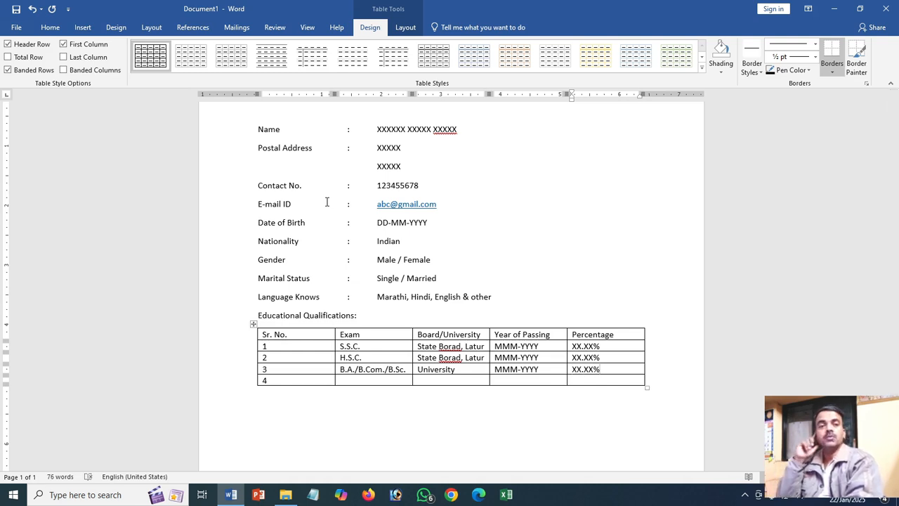
- Enter "MS-CIT" as the exam and "MSBTE, Mumbai" as the board in row 4 of the table
left_click(355, 378)
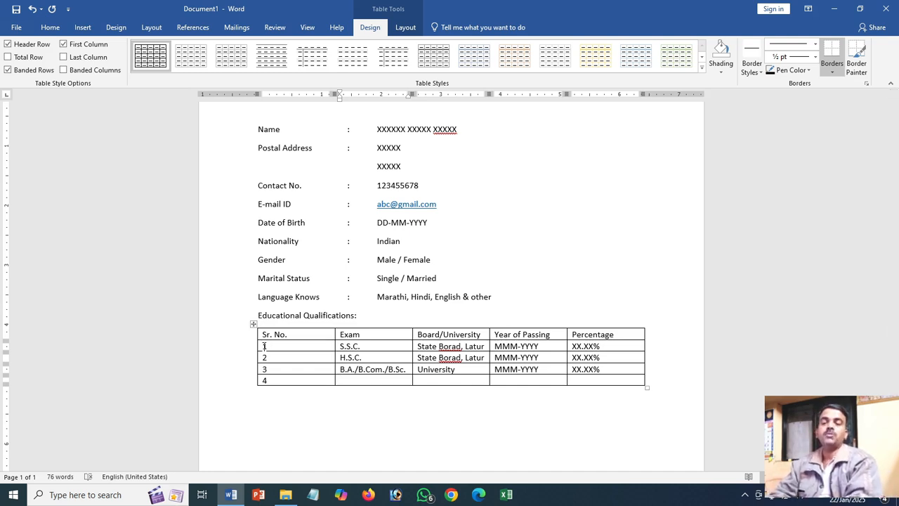
type("MS-CIT")
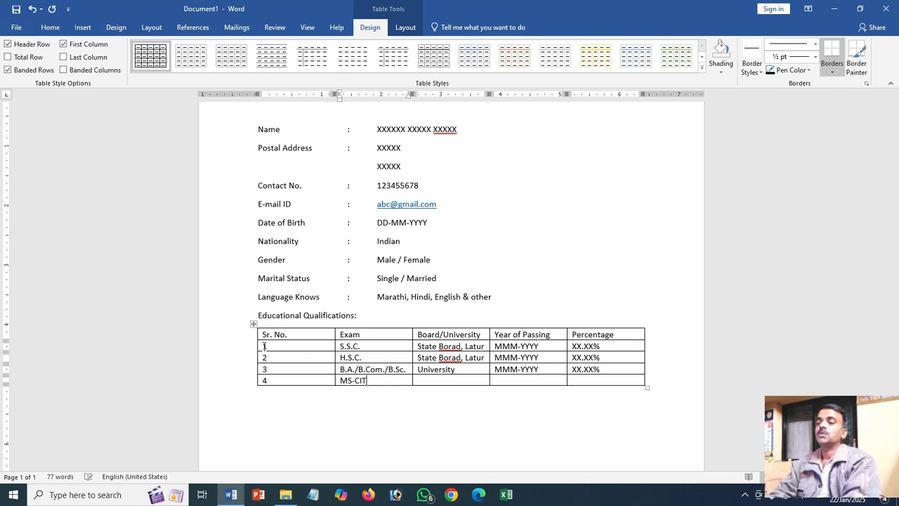
key("Tab")
type("MSB")
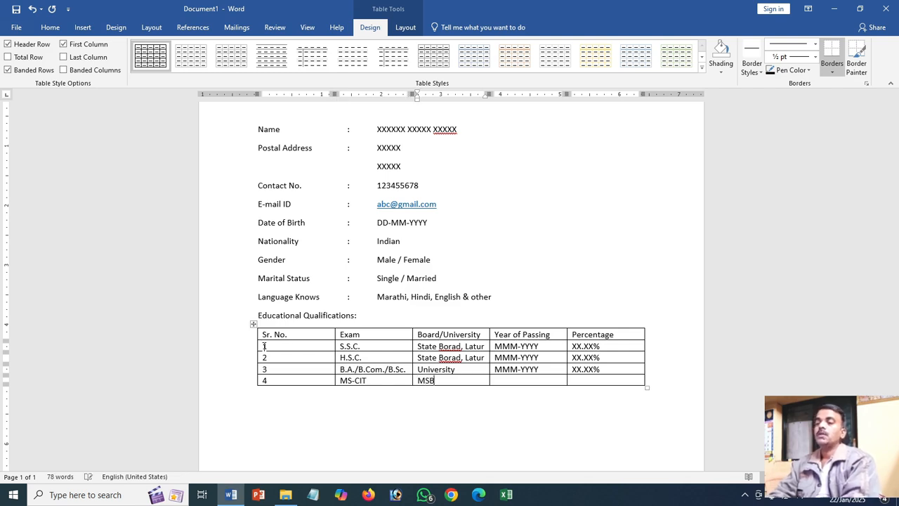
type("TE, Mumbai")
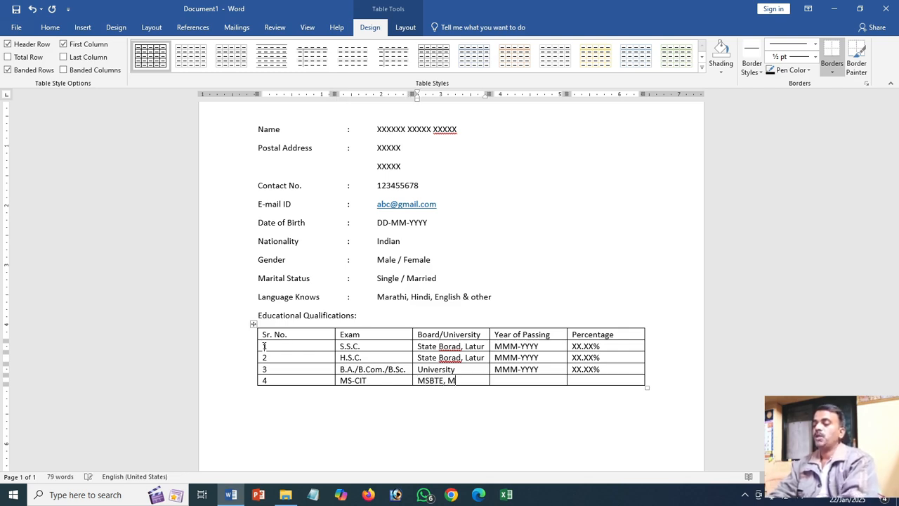
- Fill the MS-CIT row's year of passing with "MMM-YYYY" and its percentage with "XX.XX%"
key("Tab")
type("M")
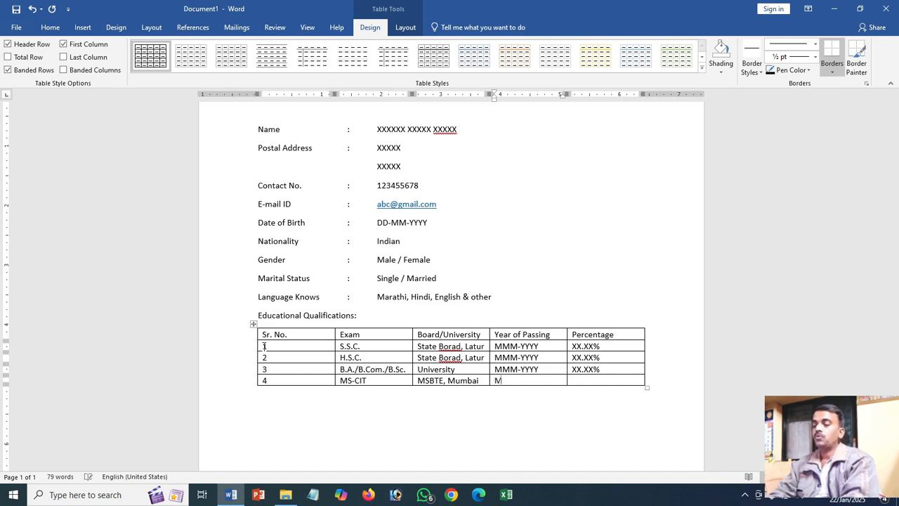
type("MM-YYYY")
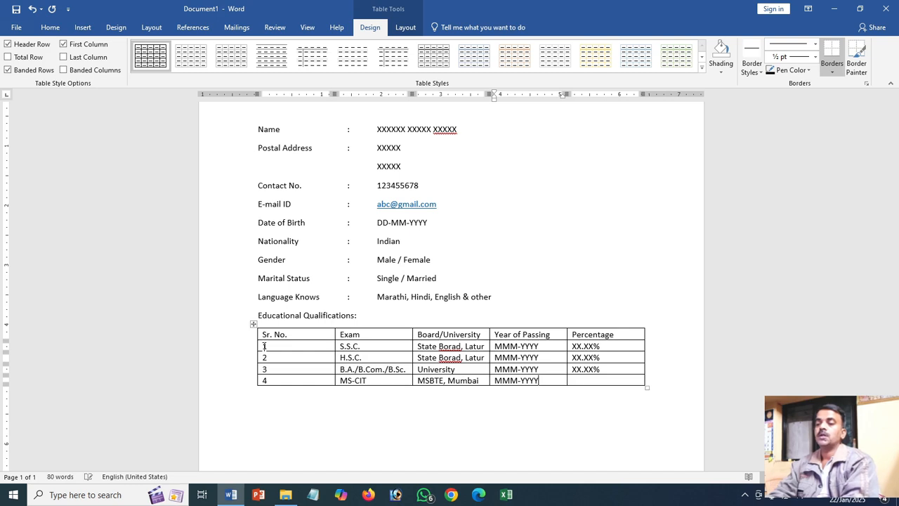
key("Tab")
type("XX.")
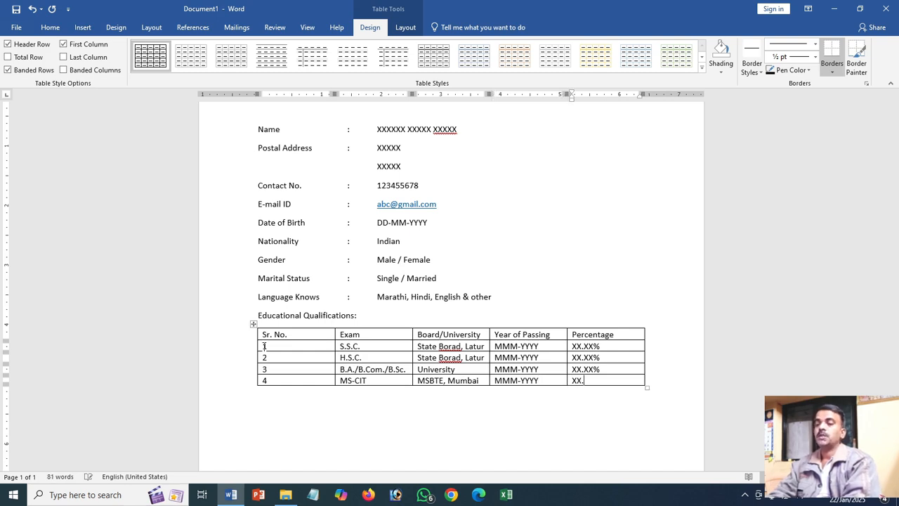
type("XX%")
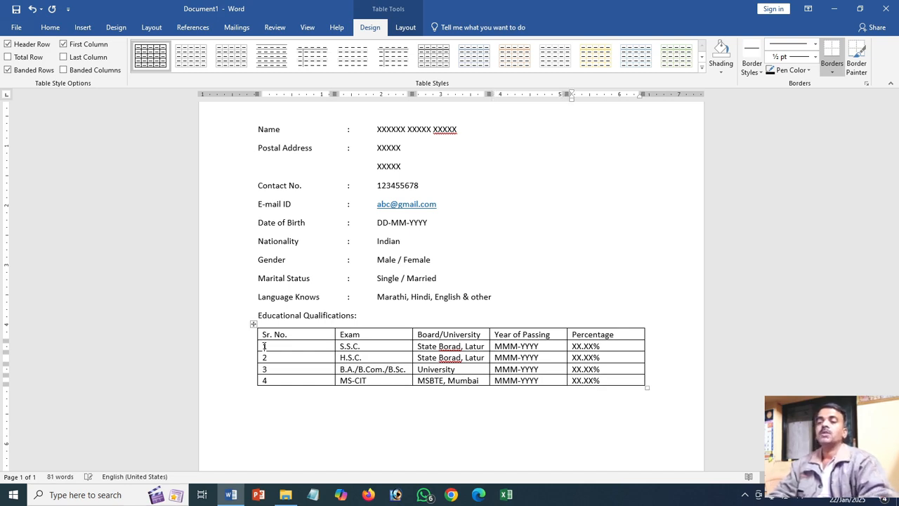
- Add a tab-aligned "Experience" line below the table with a colon and the value "Fresh"
scroll(298, 421, "down", 2)
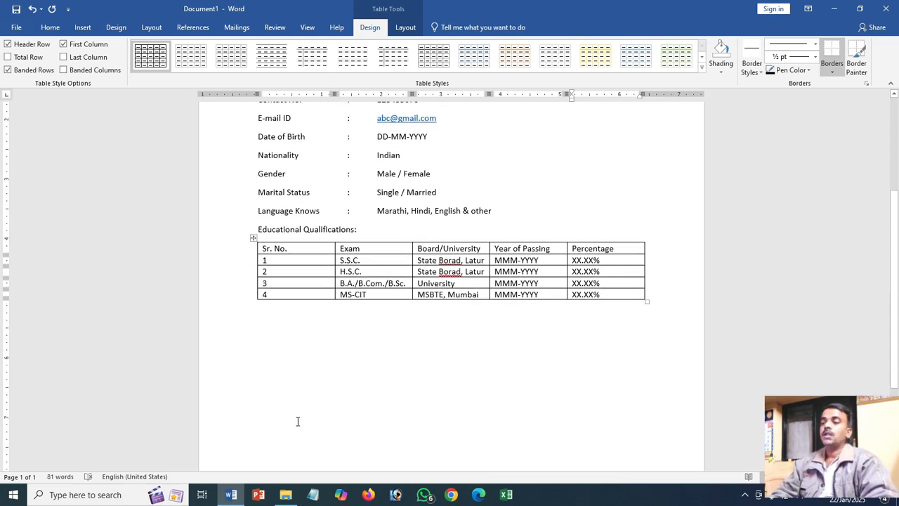
left_click(256, 320)
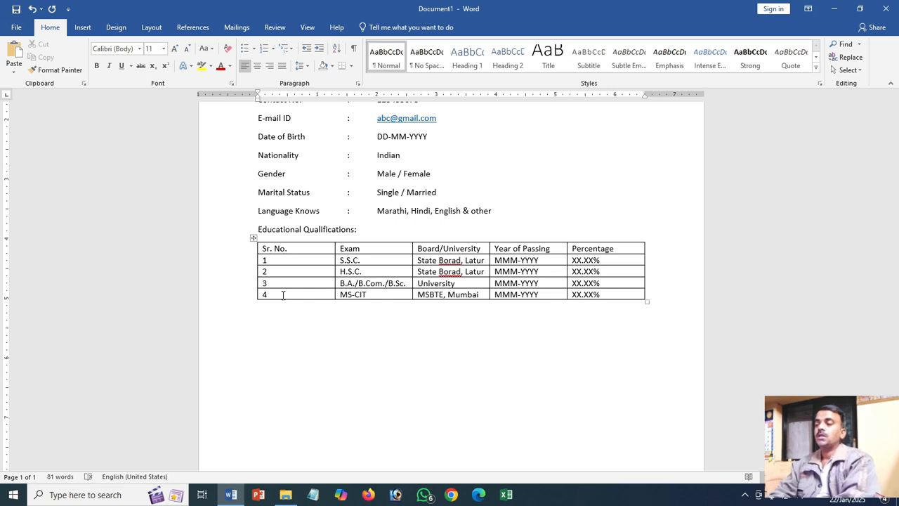
type("Ex")
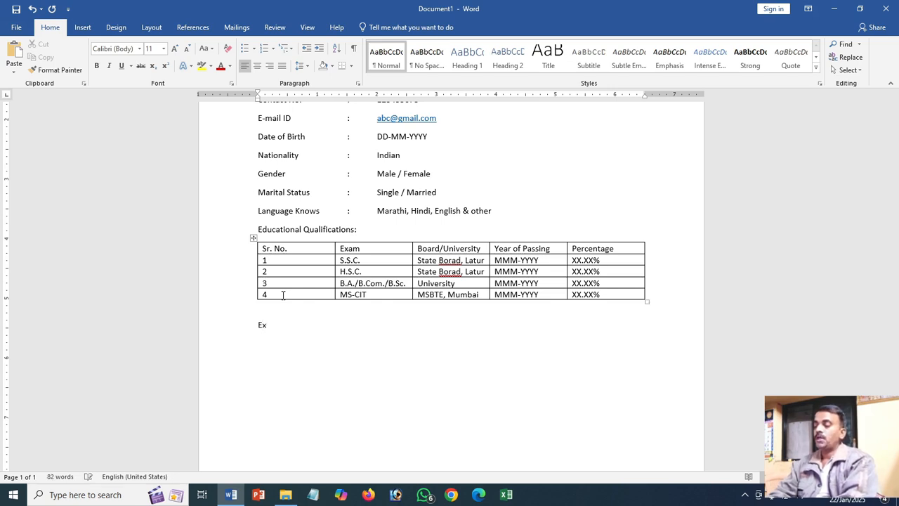
type("peri")
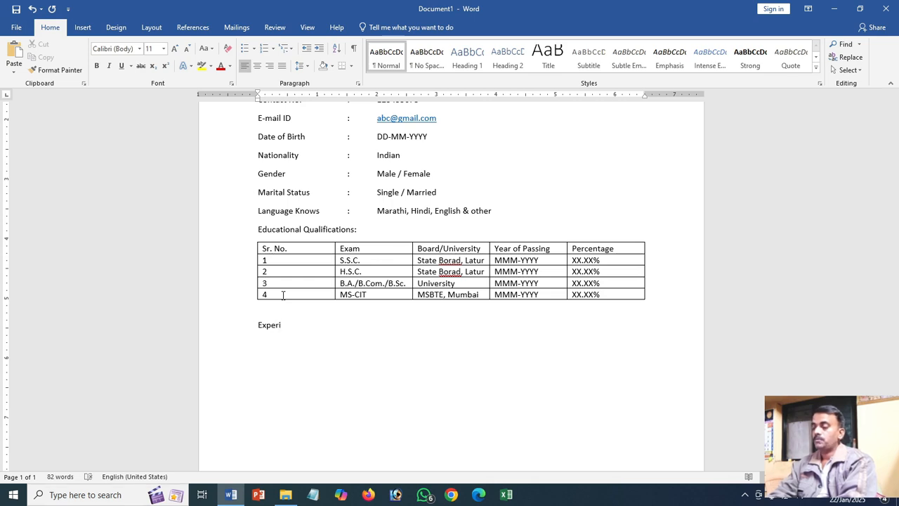
type("ence ")
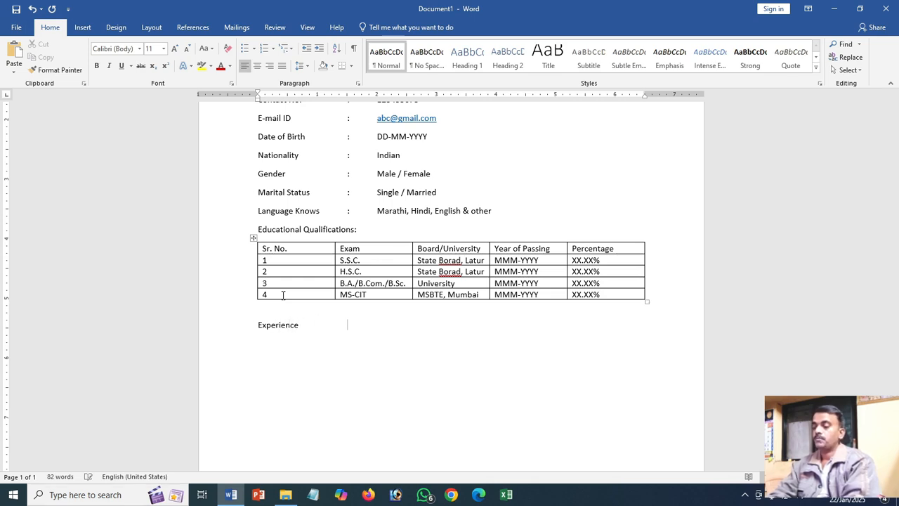
type(":")
key("Tab")
type("Fre")
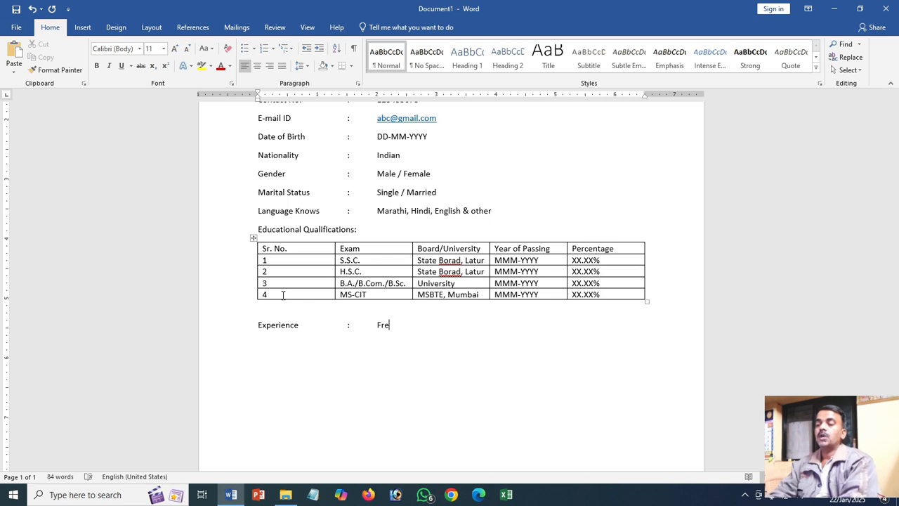
type("sh")
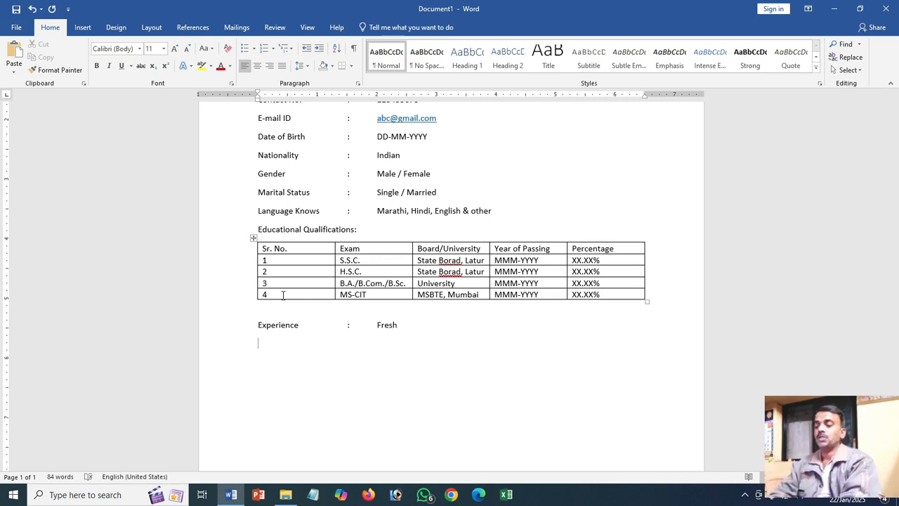
type("Skills")
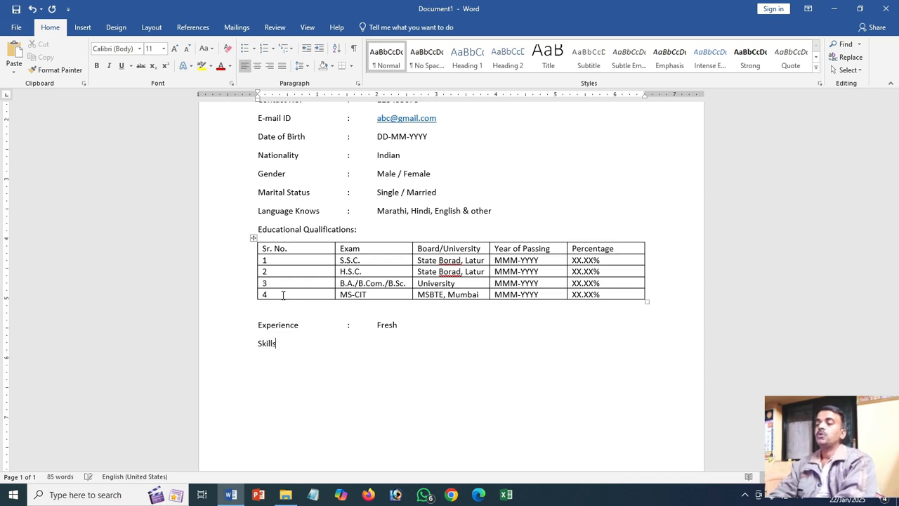
type(":")
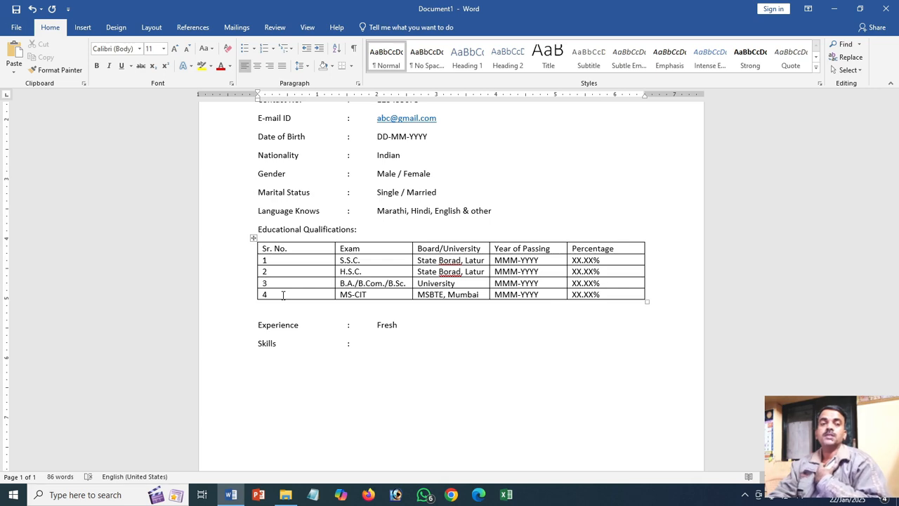
type("Exc")
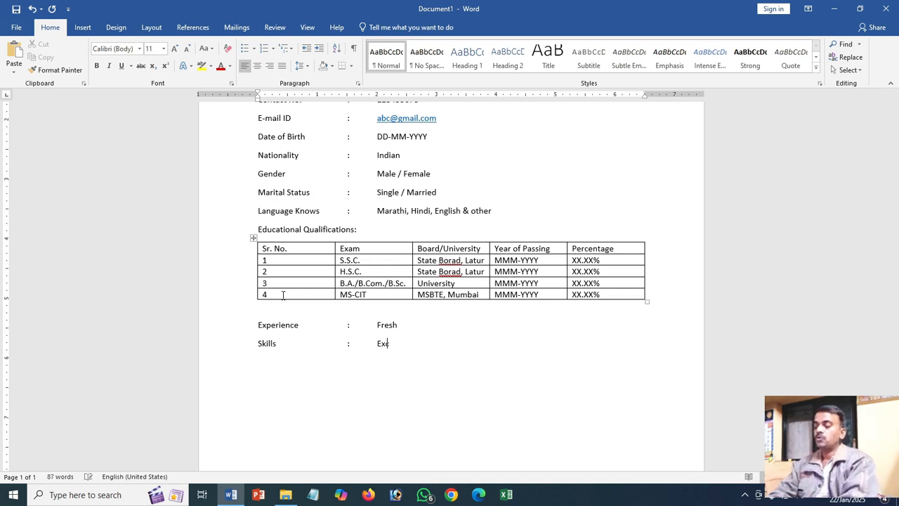
type("el, T")
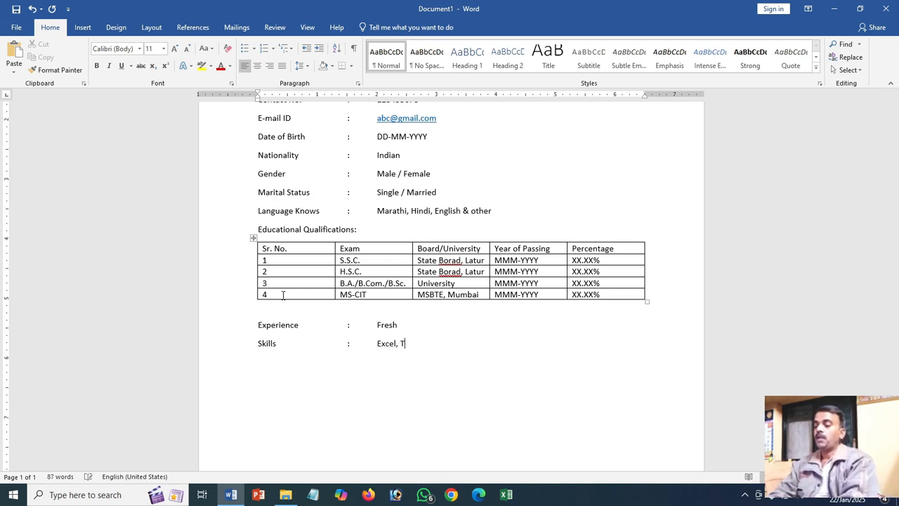
type("ally, ")
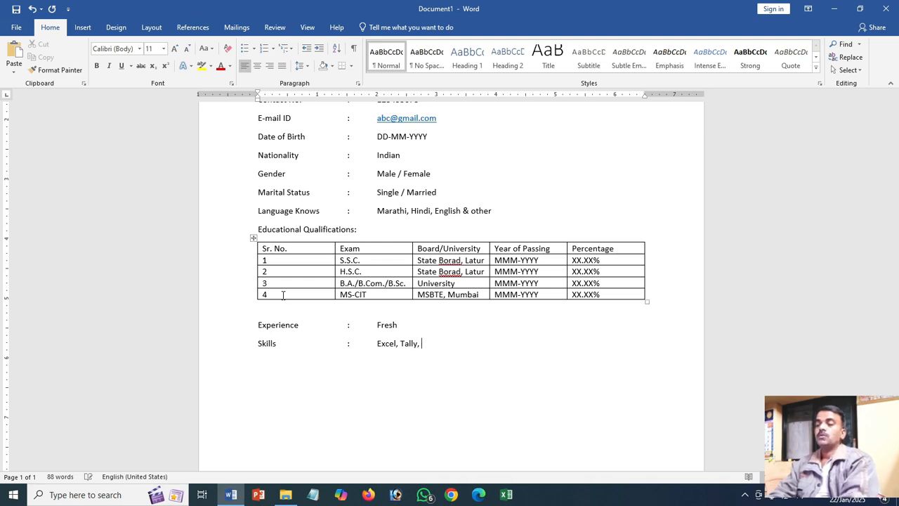
type("Graph")
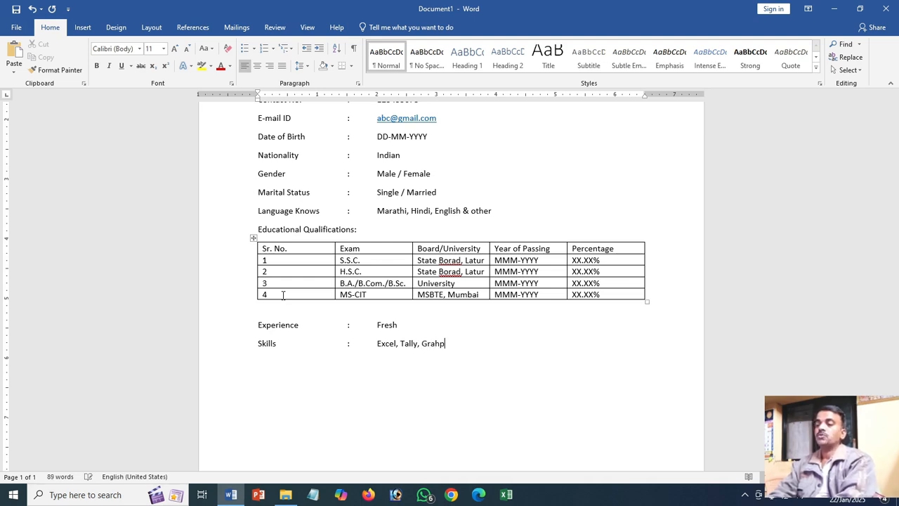
- Add a tab-aligned "Skills" line below Experience with a colon and the value "Excel, Tally, Graphic Design"
key("BackSpace")
key("BackSpace")
type("phic D")
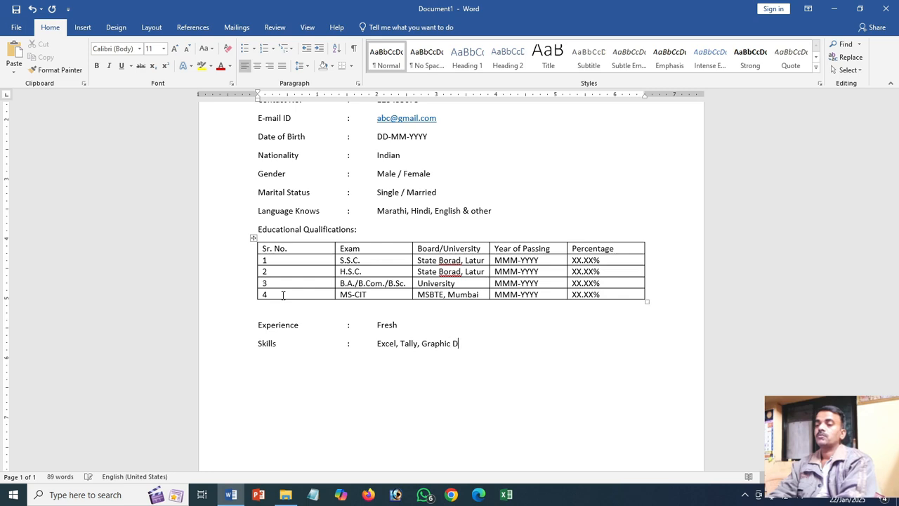
type("esign")
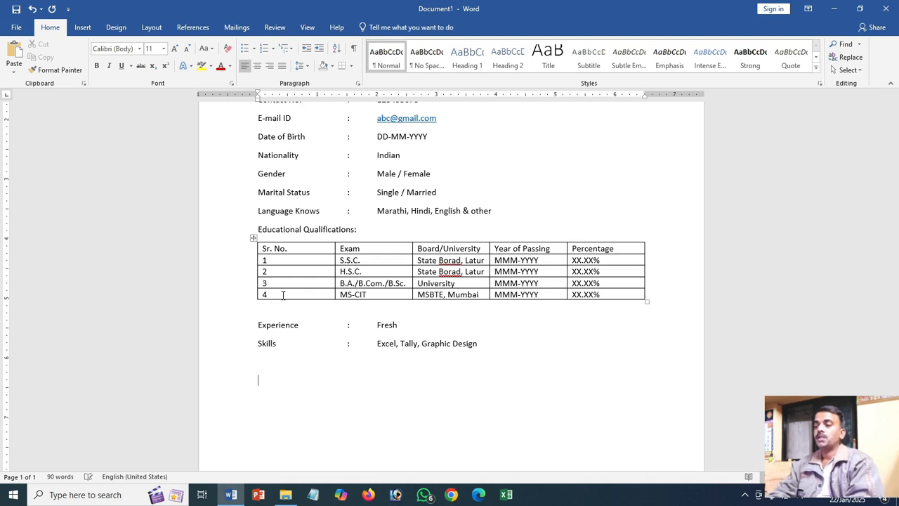
- Add an indented declaration paragraph: "I hereby declare that the above information is correct according to best of my knowledge and belief."
type("I h")
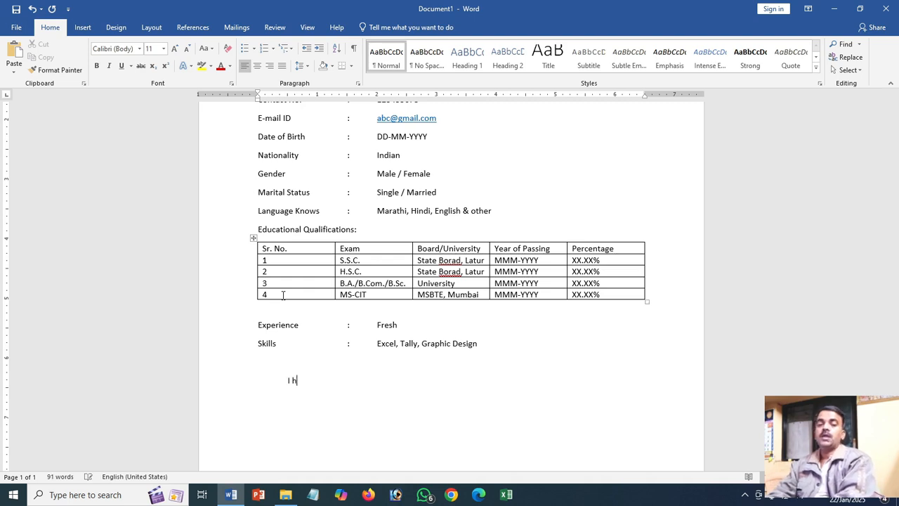
type("ereby de")
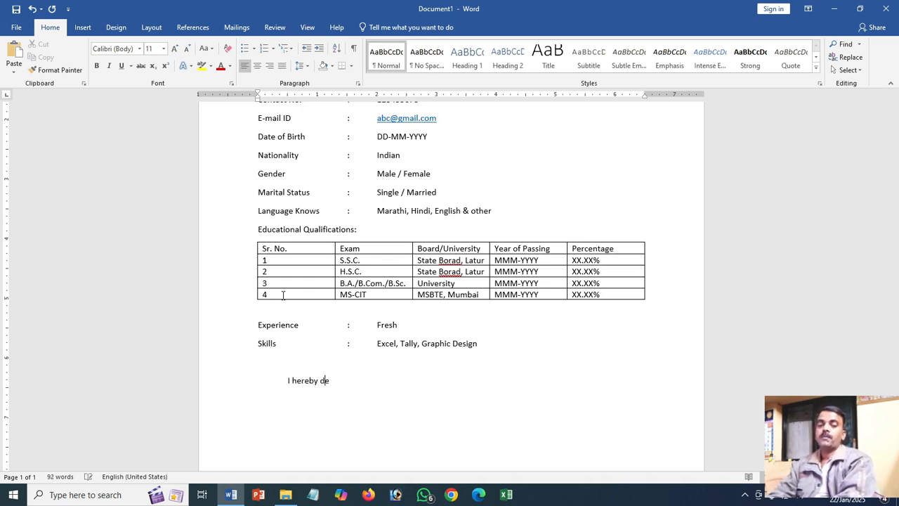
type("clare ")
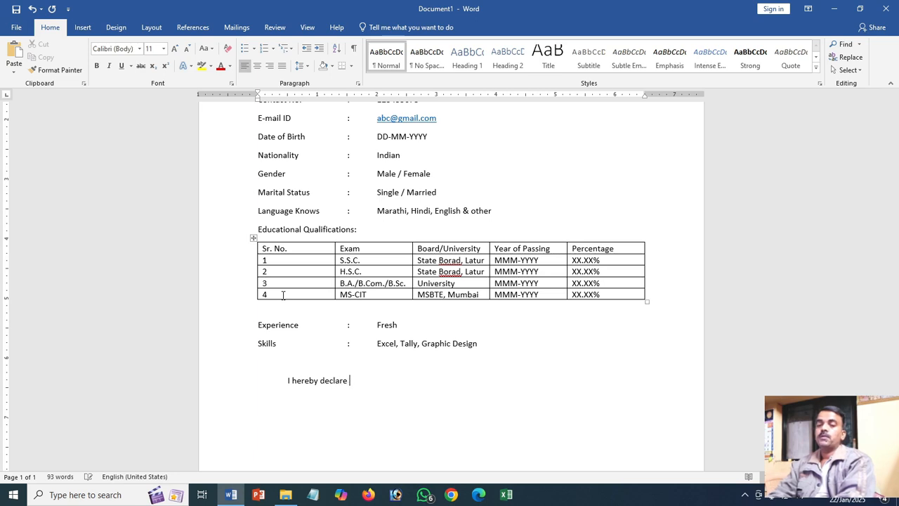
type("that the a")
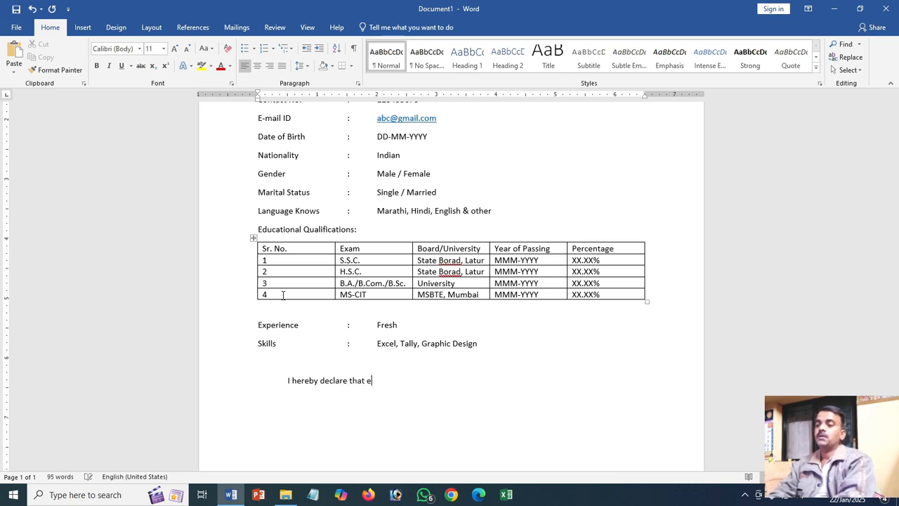
type("e inf")
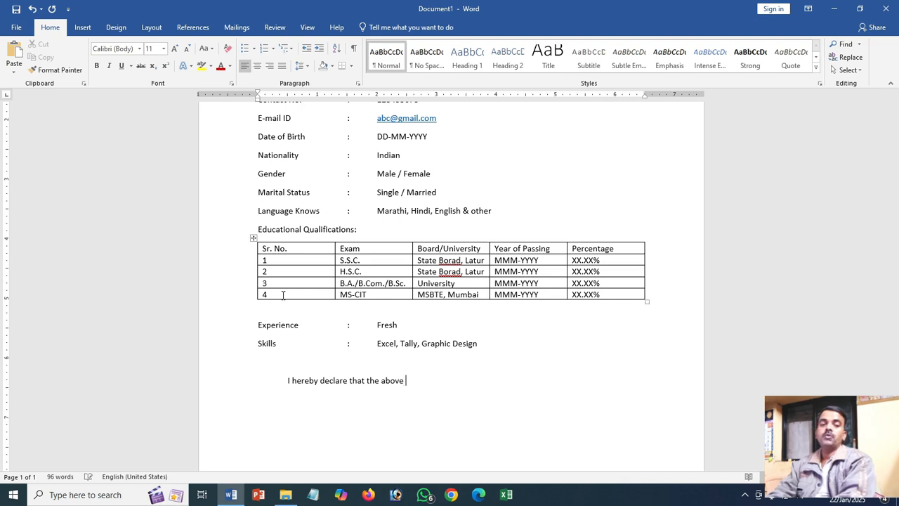
type("ormati")
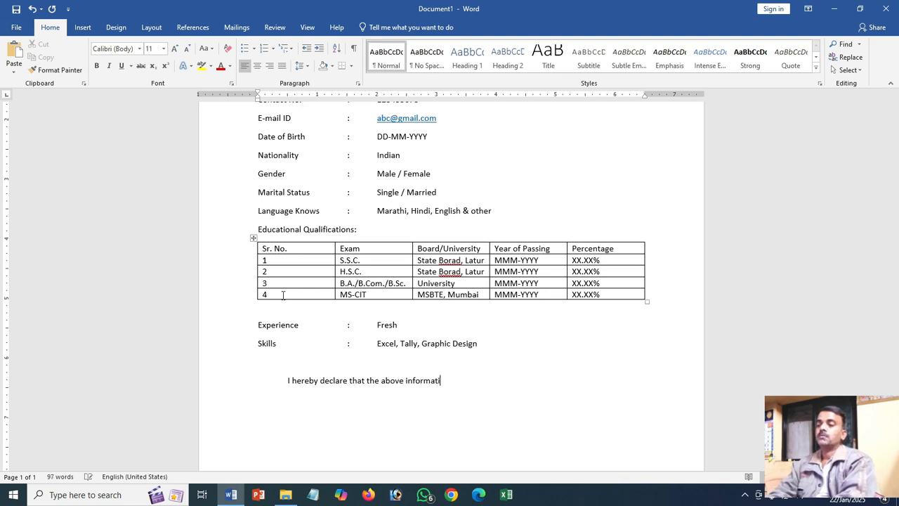
type("on is corr")
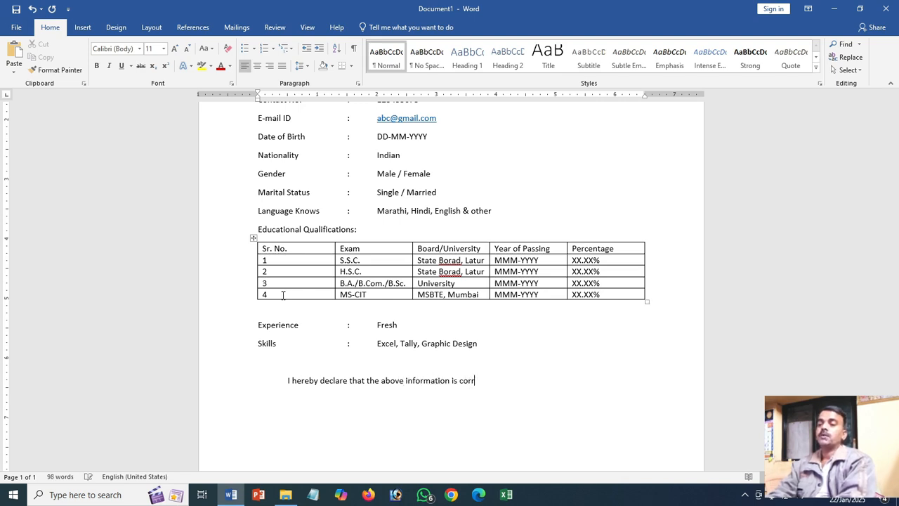
type("ect acc")
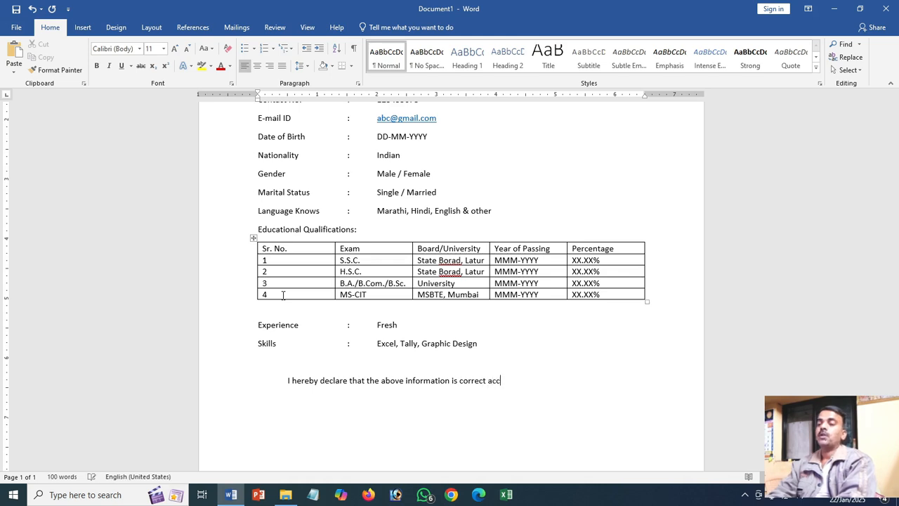
type("ording t")
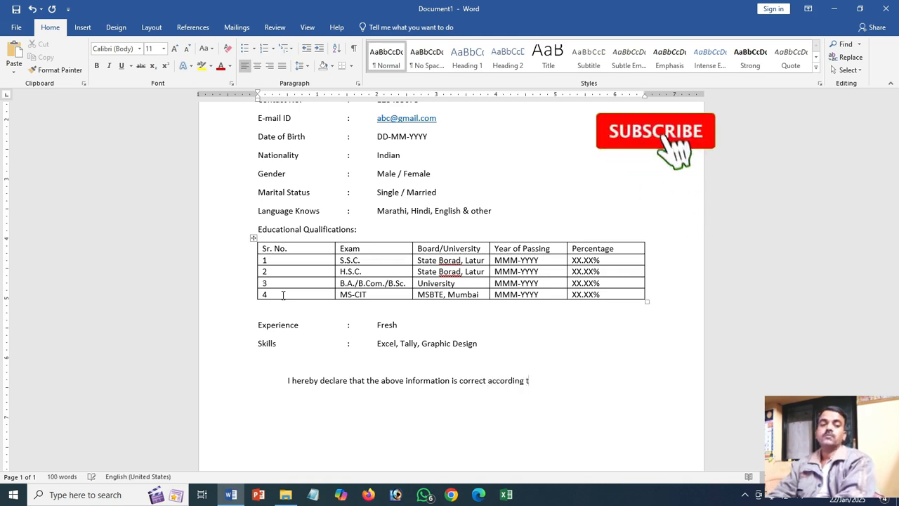
type("o best of")
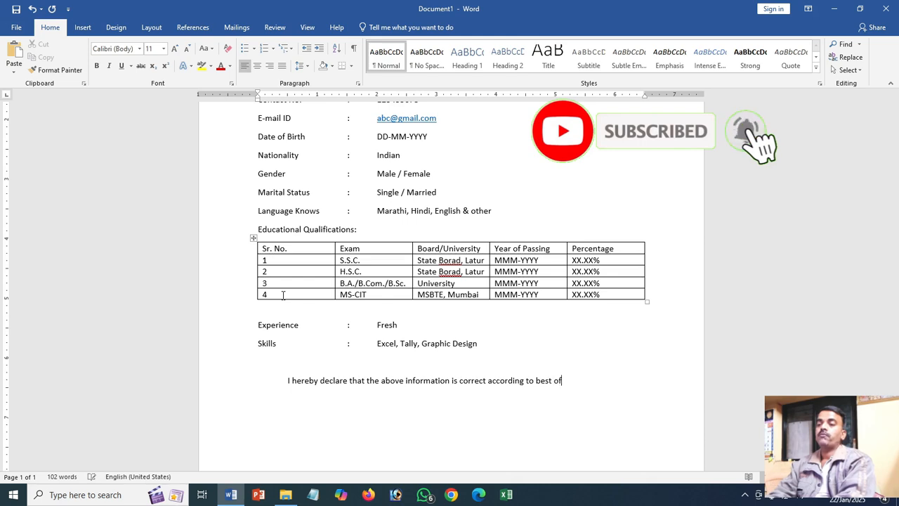
type(" my knol")
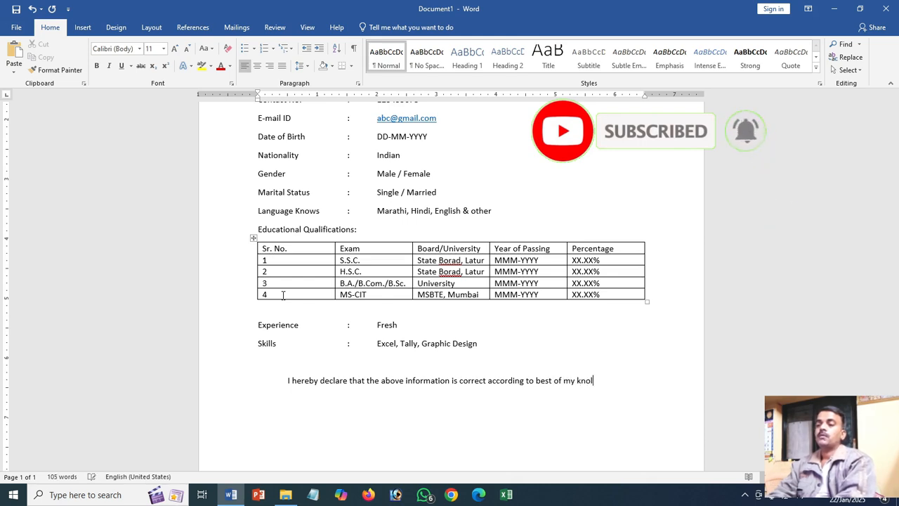
key("BackSpace")
type("wledge")
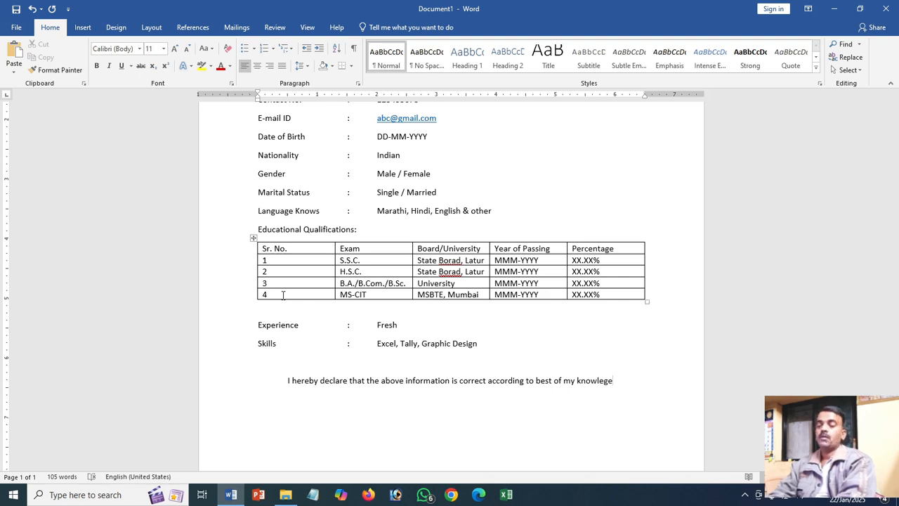
type(" and bel")
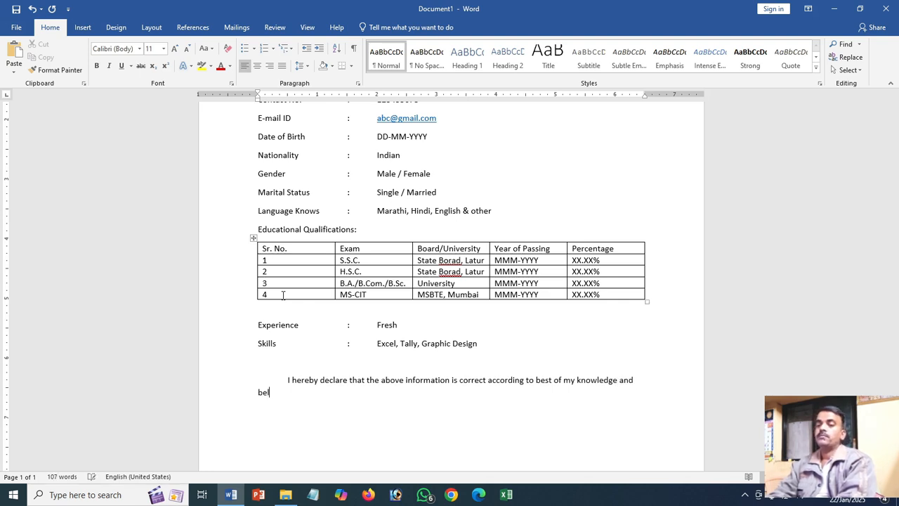
type("ief. P")
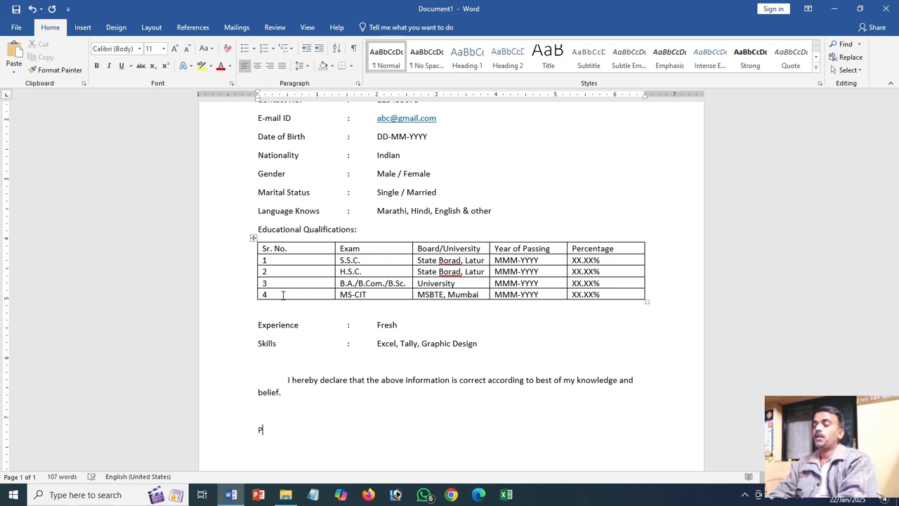
type("lace: ")
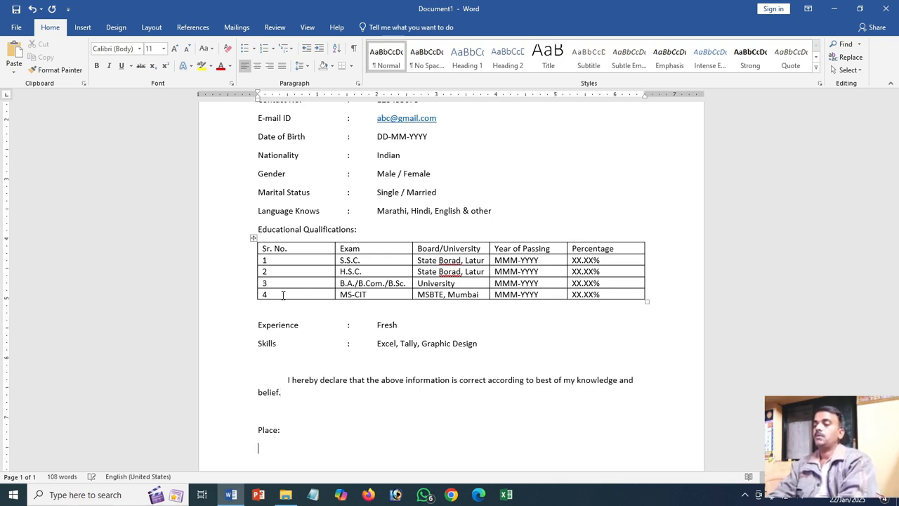
type("Date:")
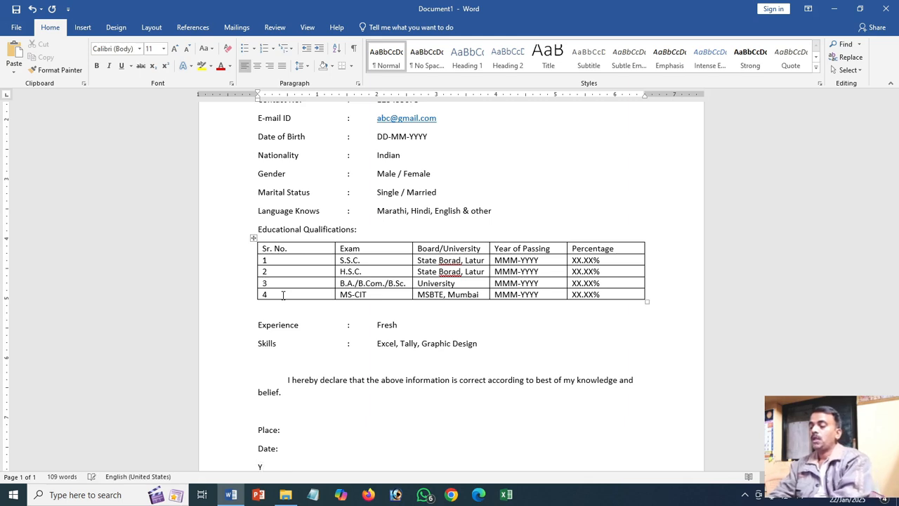
- Add "Place:" and "Date:" lines below the declaration, followed by a sign-off of "Yours faithfully" and the name placeholder "XXXX XXXX XXXX"
type("ours f")
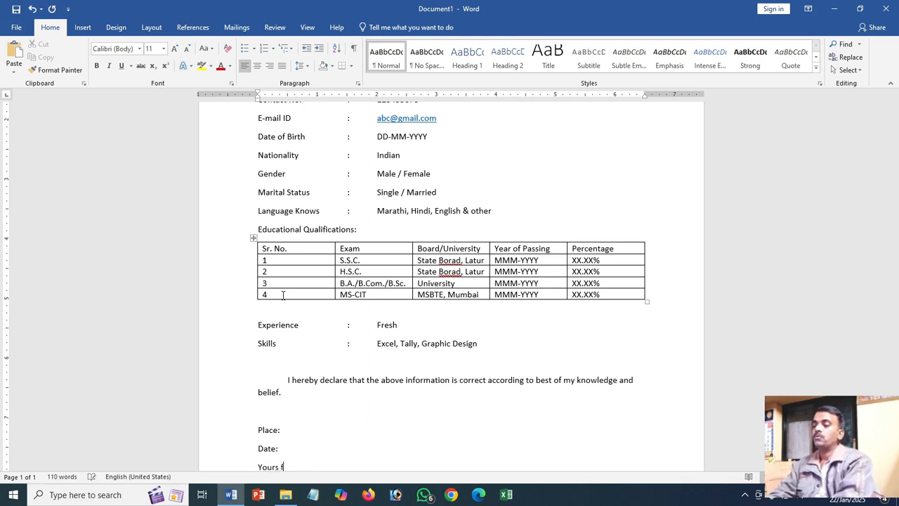
type("aithf")
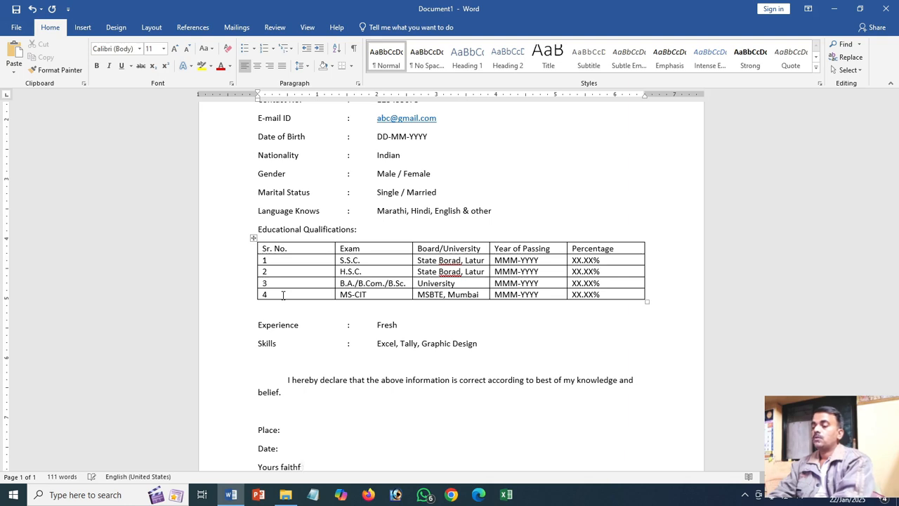
type("ully")
key("Return")
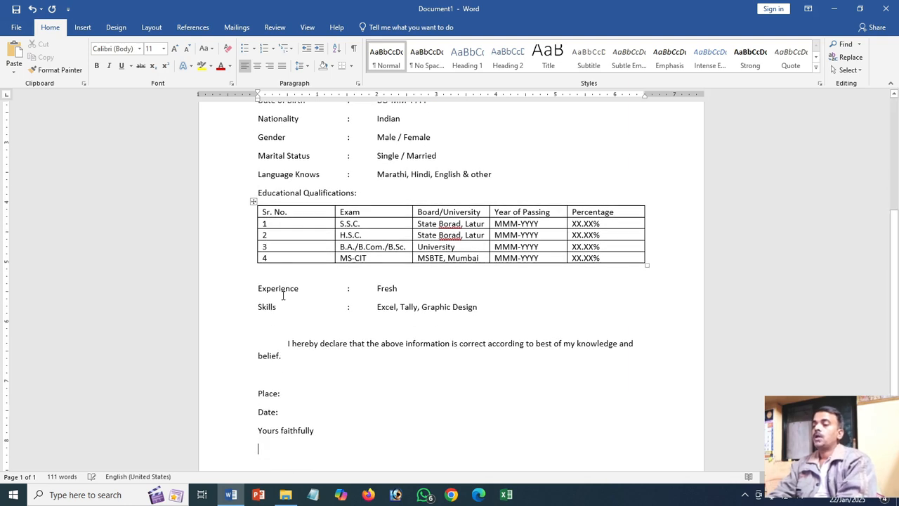
type("XXXX XXXX XXXX")
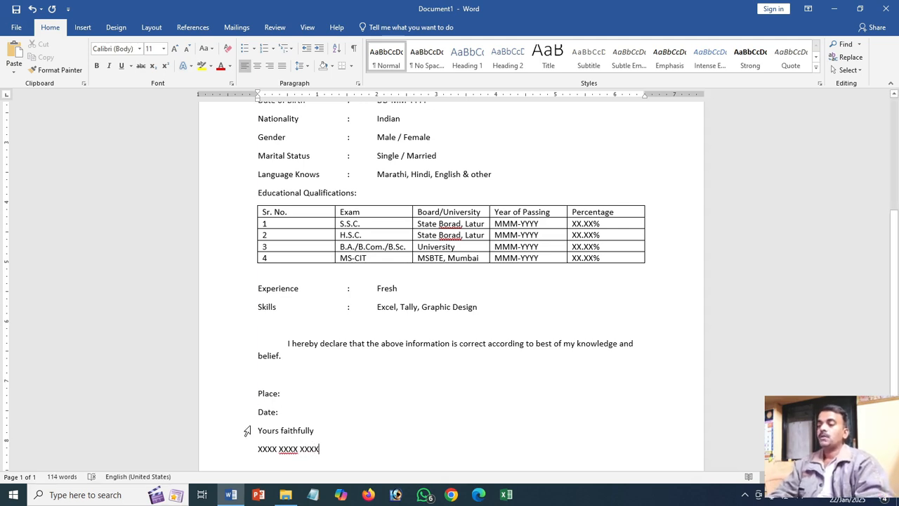
- Center the "Yours faithfully" and name placeholder lines and increase their left indent to 5 inches
left_click_drag(257, 430, 321, 456)
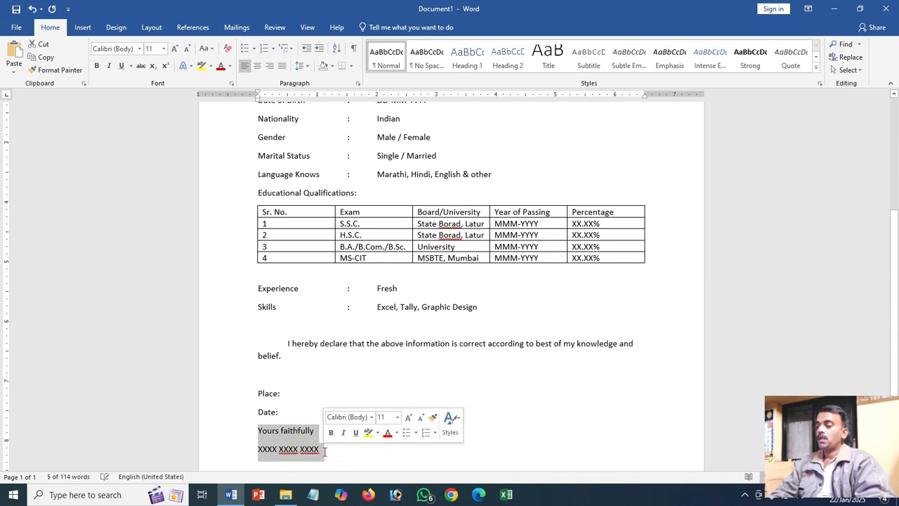
key("ctrl+e")
key("ctrl+m")
key("ctrl+m")
key("ctrl+m")
key("ctrl+m")
key("ctrl+m")
key("ctrl+m")
key("ctrl+m")
key("ctrl+m")
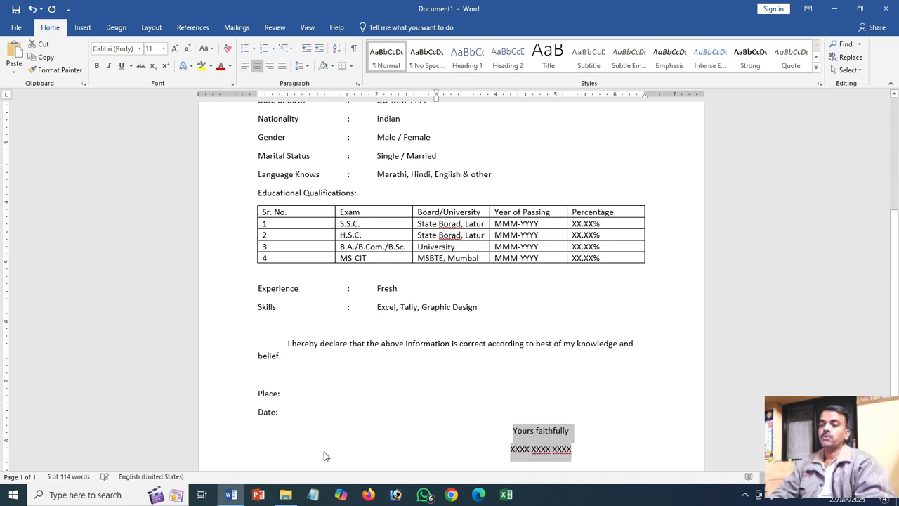
key("ctrl+m")
- Change the "Resume" title at the start of the document to uppercase
scroll(318, 460, "up", 5)
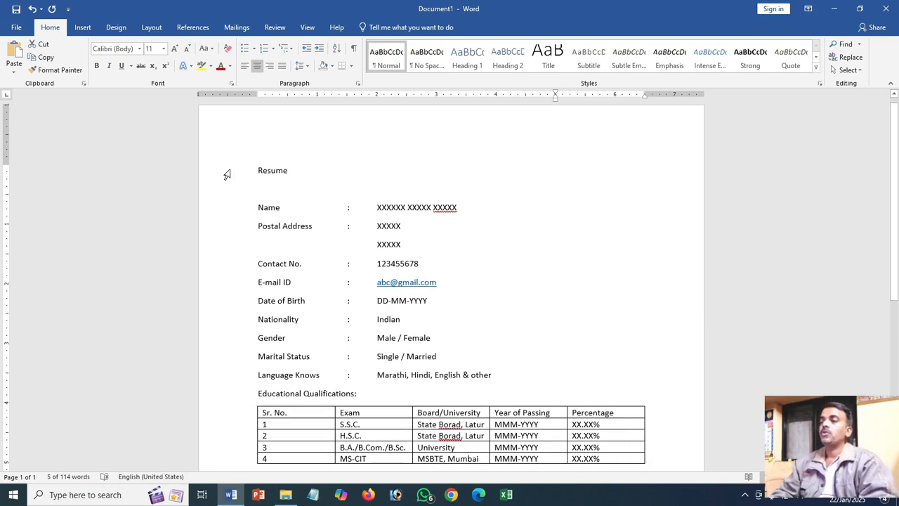
left_click(228, 173)
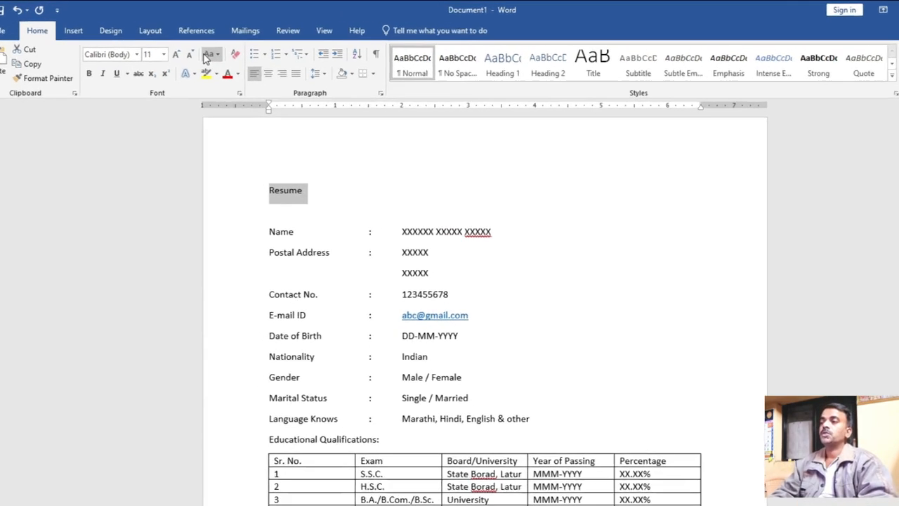
left_click(203, 49)
left_click(233, 92)
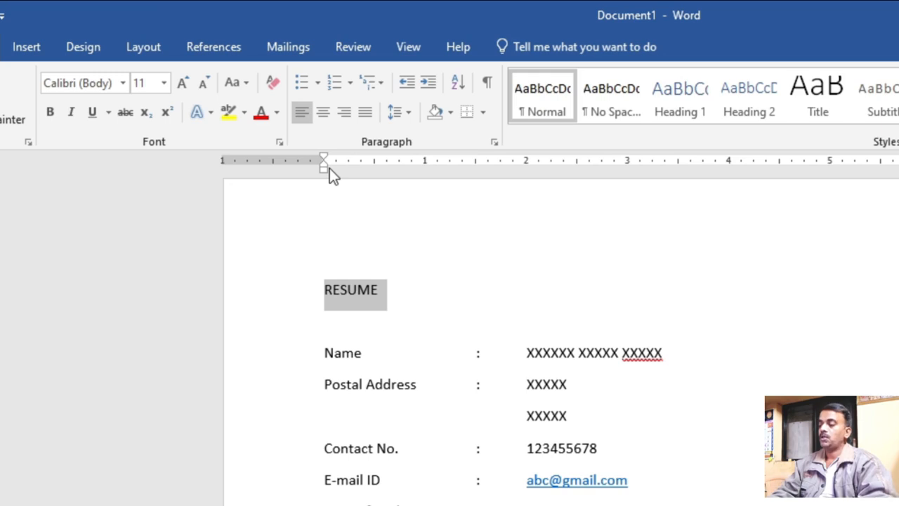
- Enlarge the "RESUME" title to font size 18 and make it bold
left_click(182, 83)
left_click(182, 83)
left_click(182, 83)
left_click(182, 83)
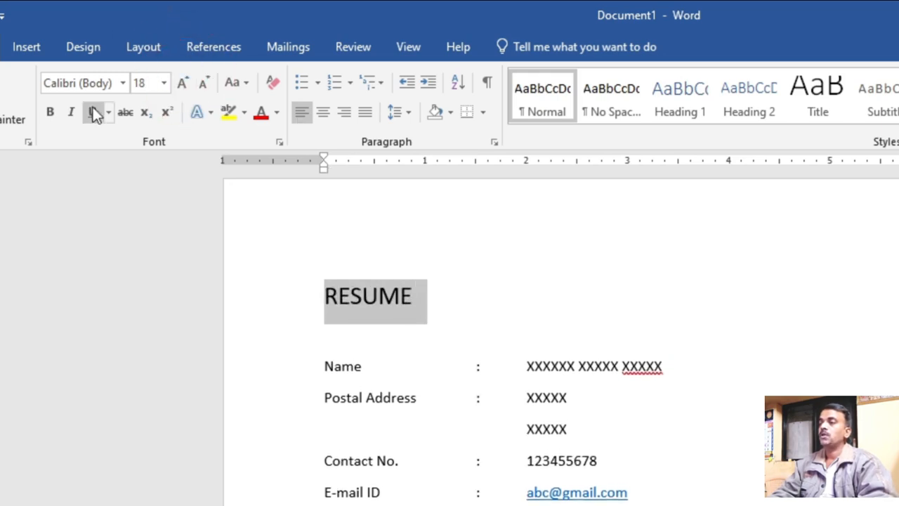
left_click(51, 111)
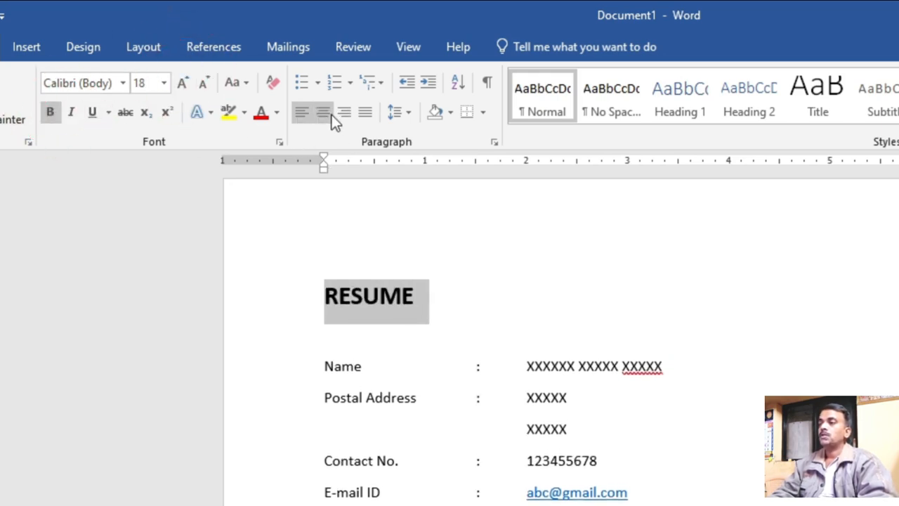
- Center the "RESUME" title on the page and underline it
left_click(324, 113)
left_click(92, 112)
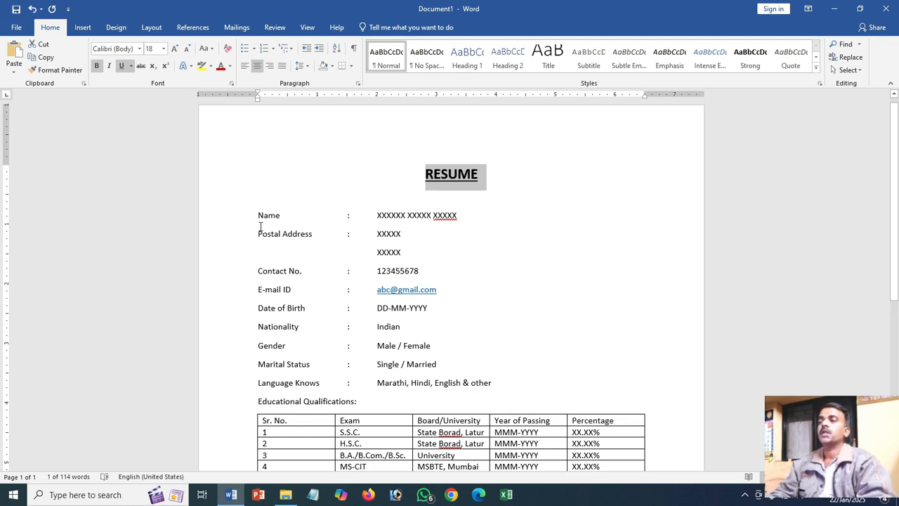
- Make the "Name", "Postal Address" and "Contact No." labels bold, together with their colons
left_click_drag(256, 216, 358, 220)
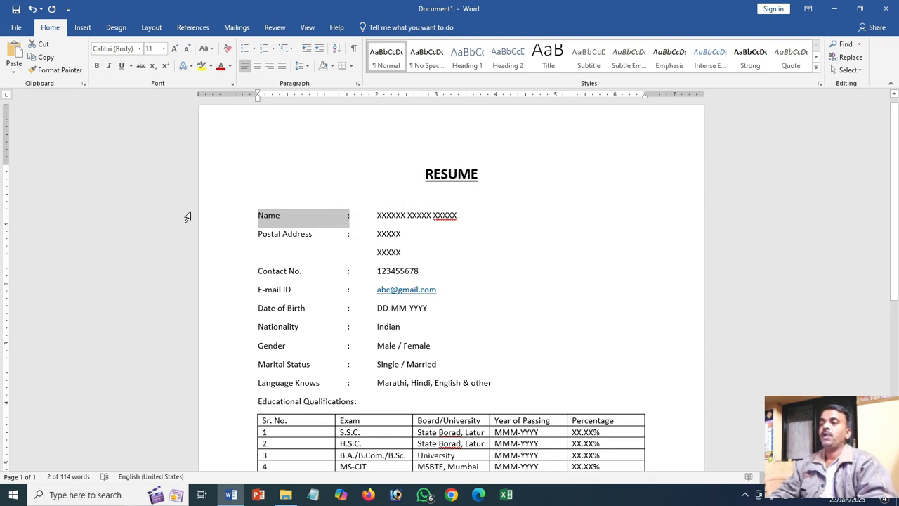
key("ctrl+b")
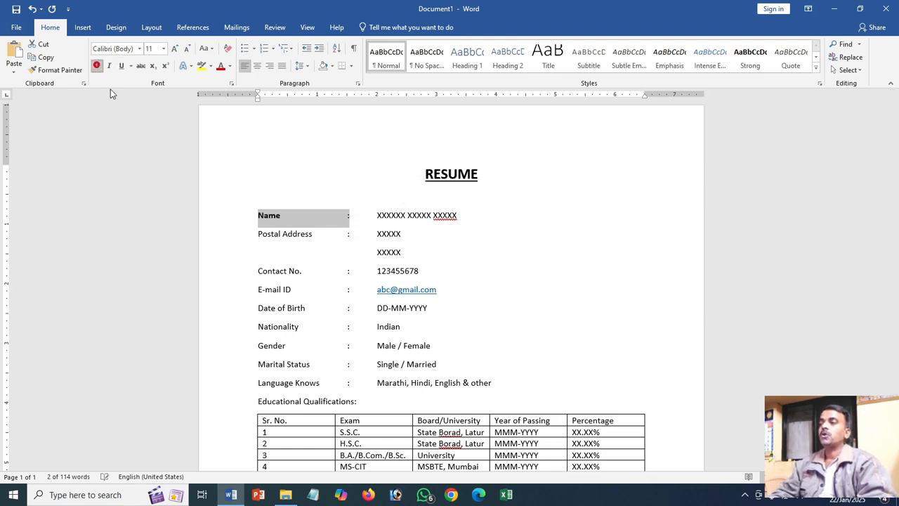
left_click(245, 241)
left_click_drag(256, 234, 358, 239)
key("F4")
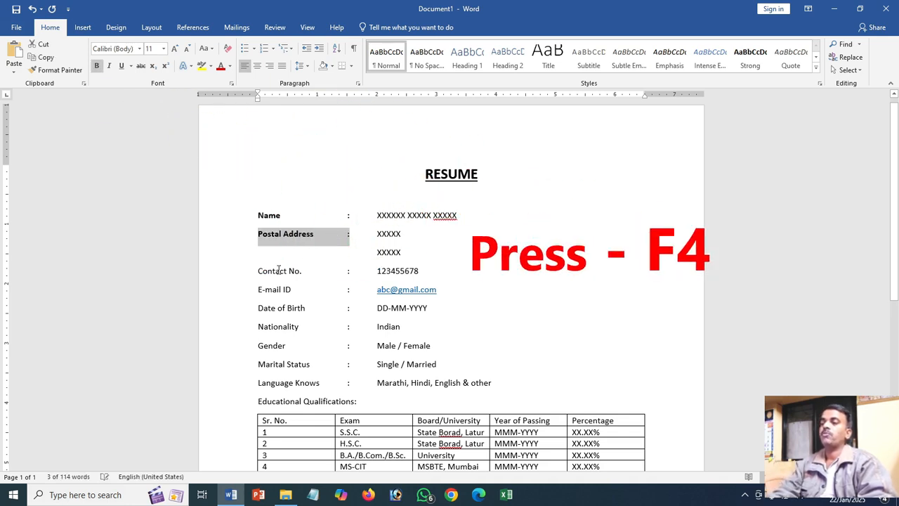
left_click_drag(253, 269, 351, 271)
key("F4")
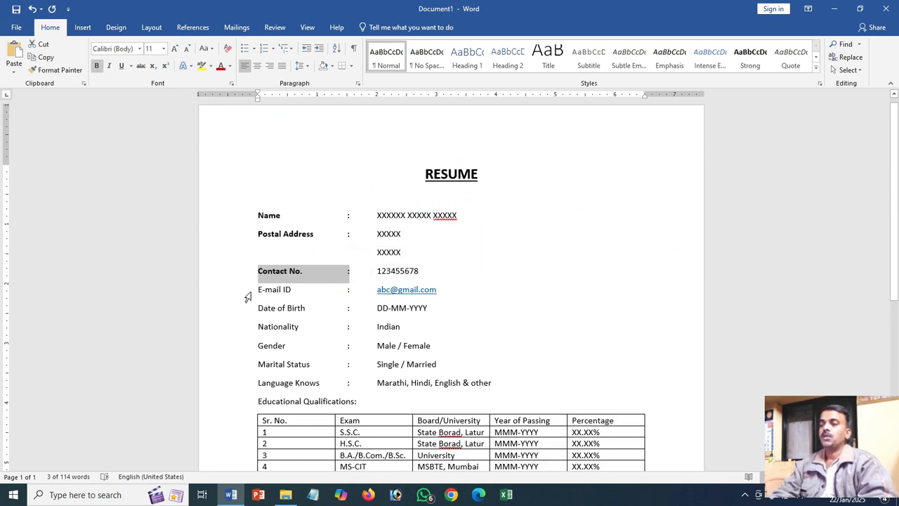
- Make the "E-mail ID", "Date of Birth" and "Nationality" labels bold, together with their colons
left_click(247, 297)
left_click_drag(257, 290, 353, 292)
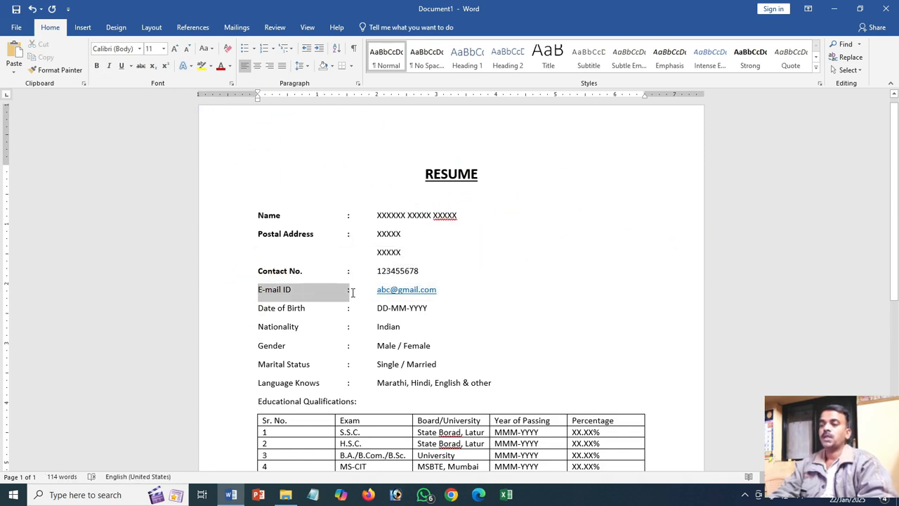
key("F4")
left_click_drag(257, 307, 352, 309)
key("F4")
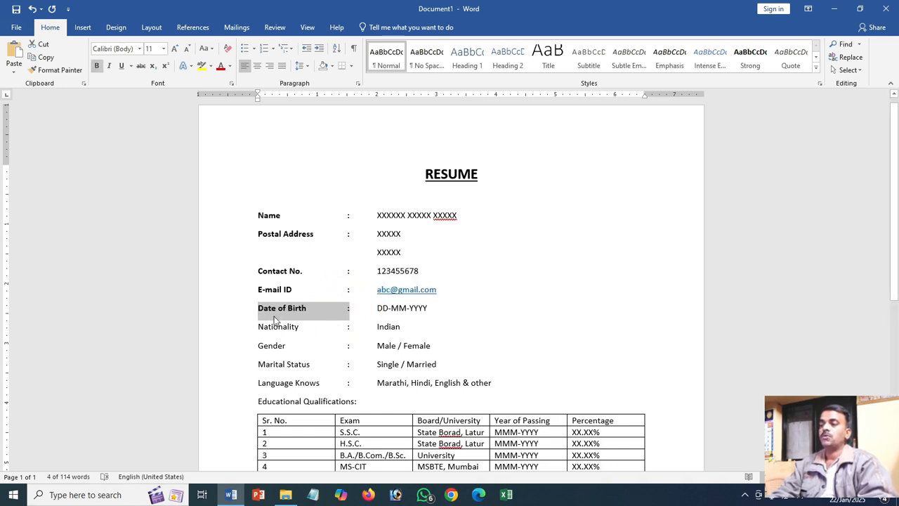
left_click_drag(257, 326, 347, 328)
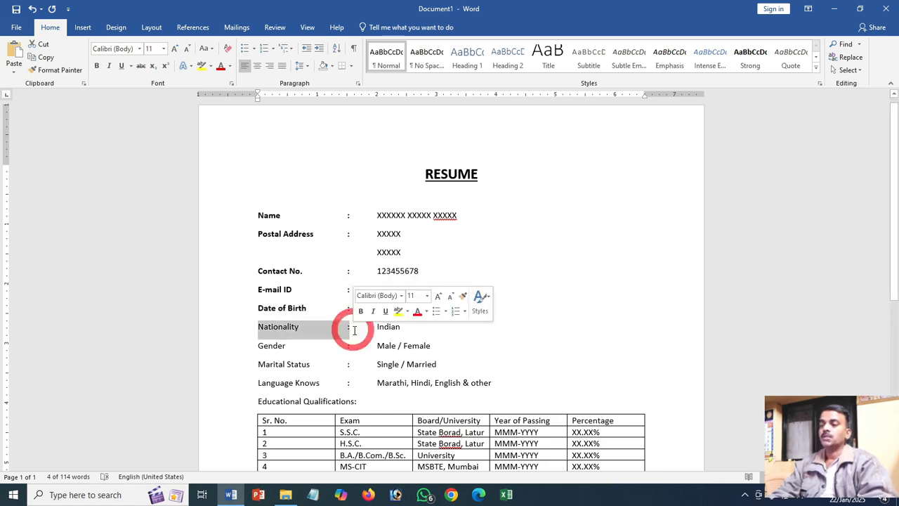
key("F4")
- Make the "Gender", "Marital Status" and "Language Knows" labels bold, together with their colons
left_click_drag(257, 346, 349, 345)
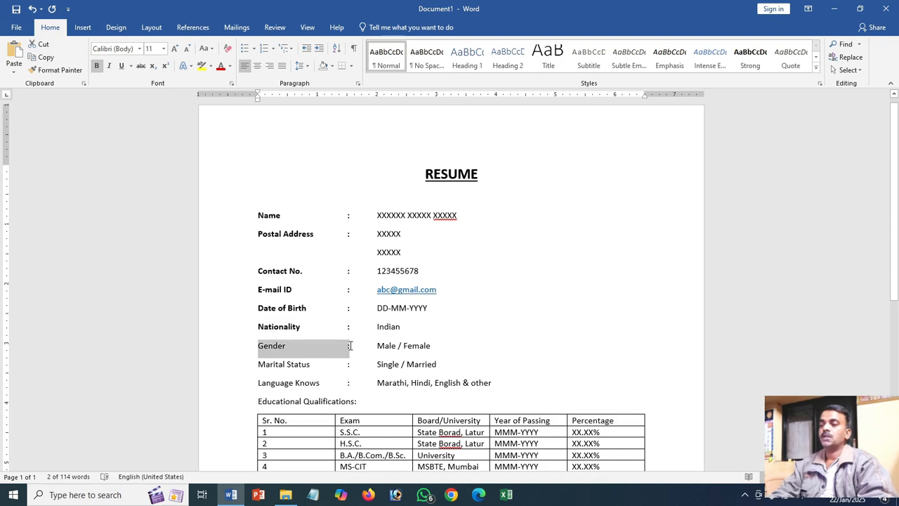
key("F4")
left_click_drag(264, 363, 356, 364)
key("F4")
left_click_drag(258, 383, 338, 382)
key("F4")
- Make the "Educational Qualifications:" heading and the header row of the qualifications table bold
scroll(271, 382, "down", 1)
scroll(267, 358, "down", 1)
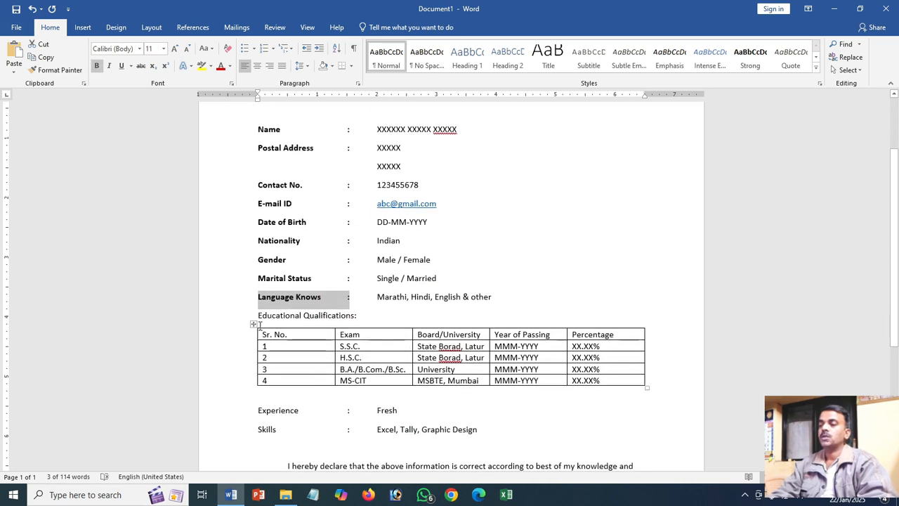
left_click_drag(256, 317, 372, 322)
key("F4")
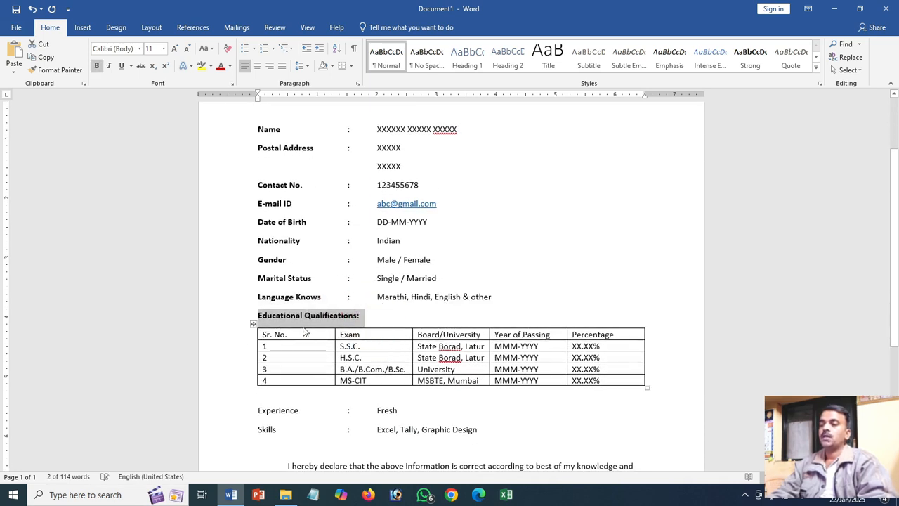
left_click_drag(260, 331, 628, 331)
key("F4")
- Narrow the "Sr. No." column of the qualifications table and center the row numbers 1 to 4 in it
left_click(328, 344)
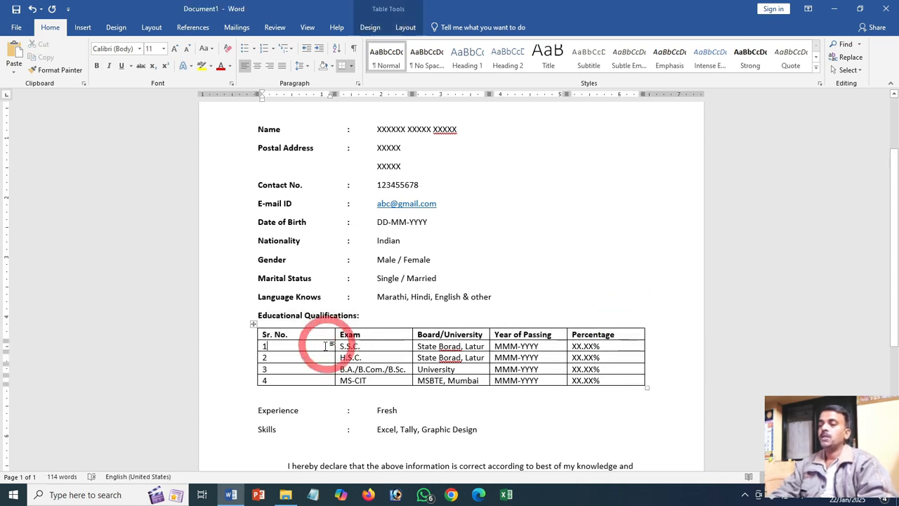
left_click_drag(334, 94, 291, 94)
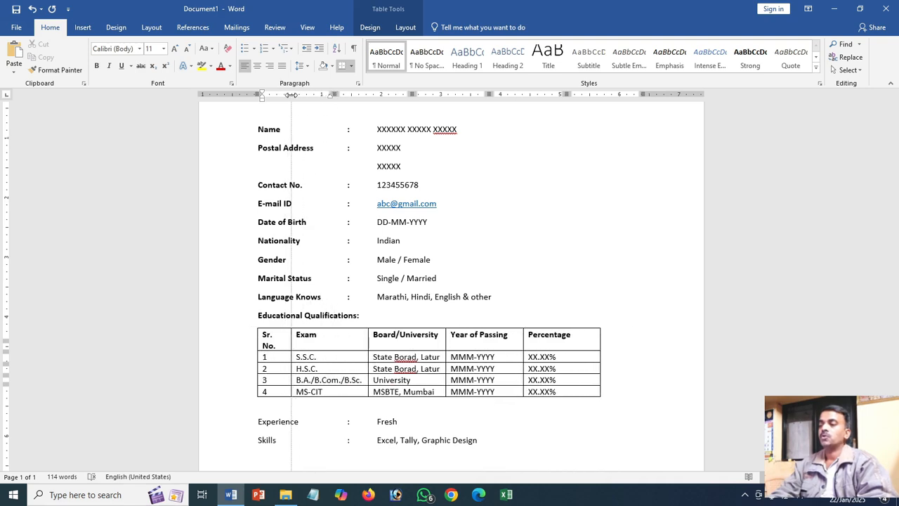
left_click_drag(276, 357, 278, 389)
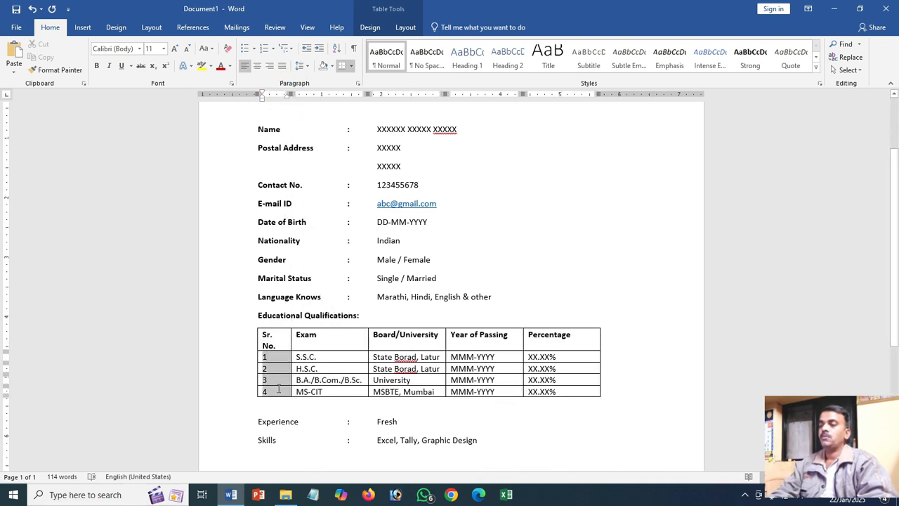
key("ctrl+e")
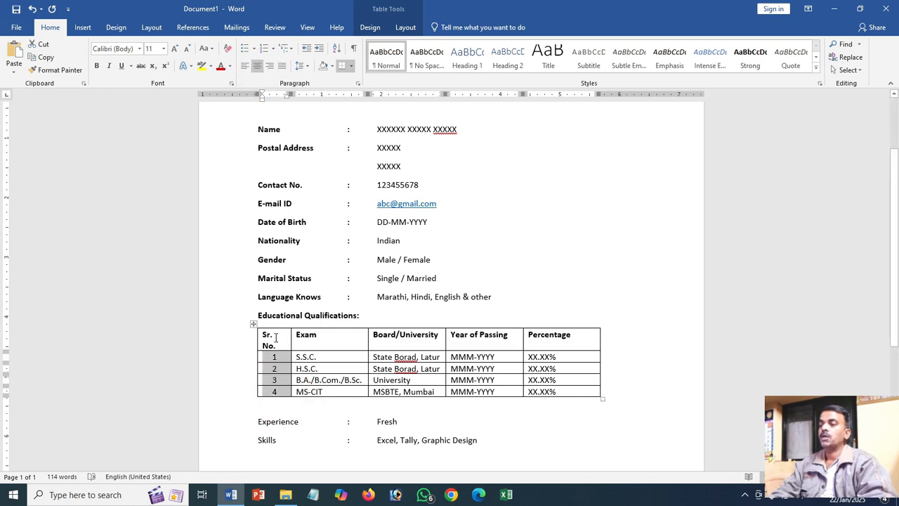
- Center the header row text of the qualifications table both horizontally and vertically in its cells
left_click_drag(276, 337, 536, 337)
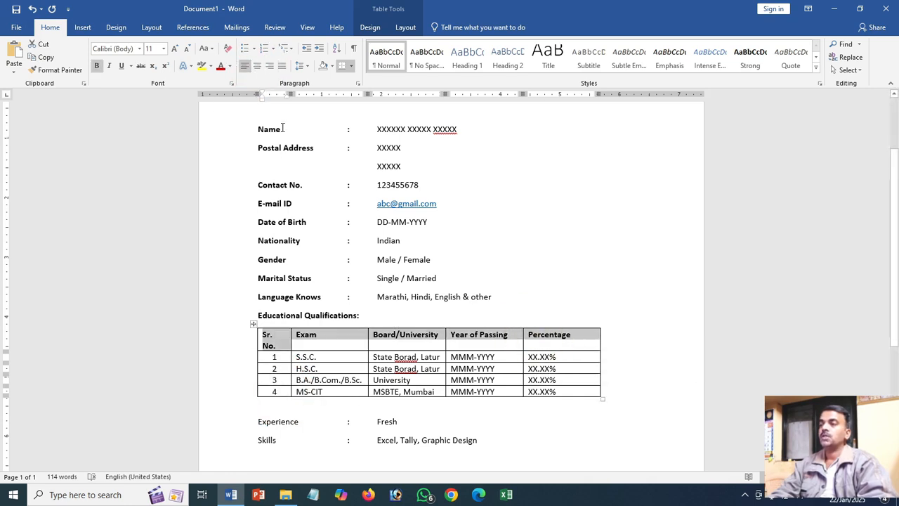
left_click(257, 65)
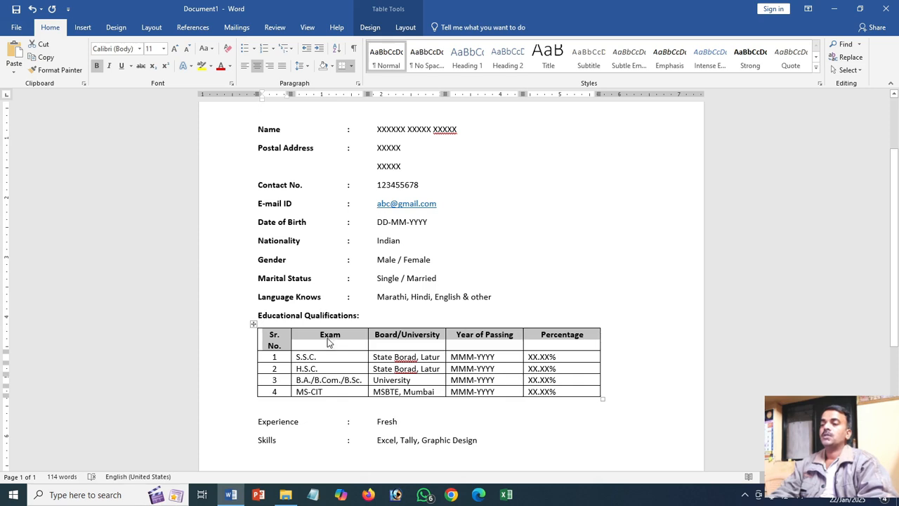
left_click(404, 28)
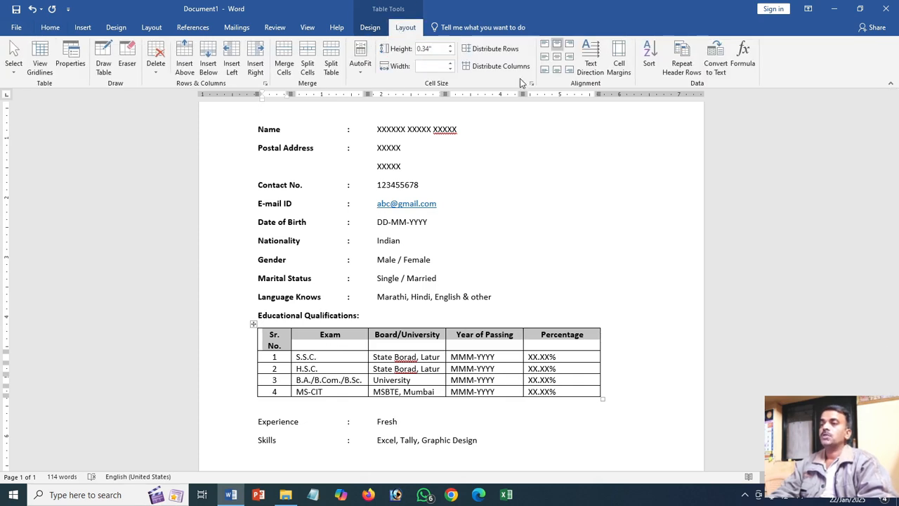
left_click(557, 57)
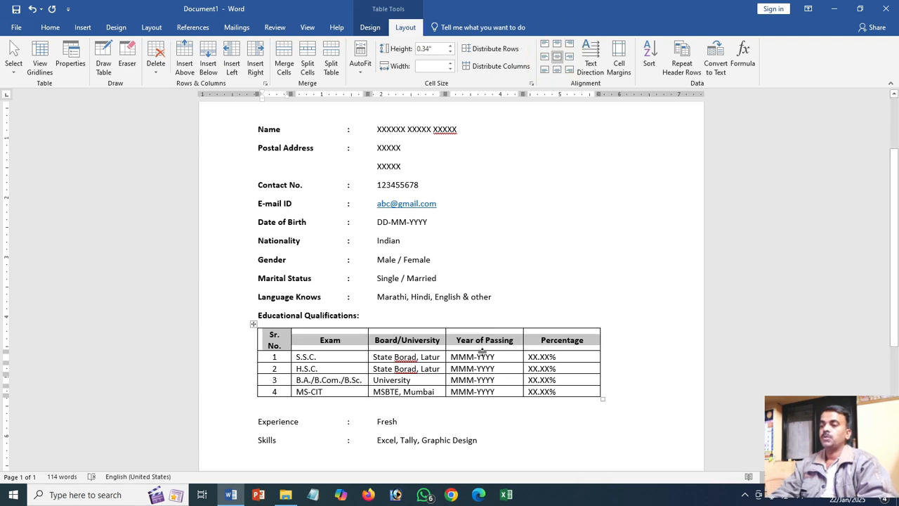
- Widen the table's "Exam" column to about 1.75 inches and the "Board/University" column until the table spans the text width
left_click(357, 341)
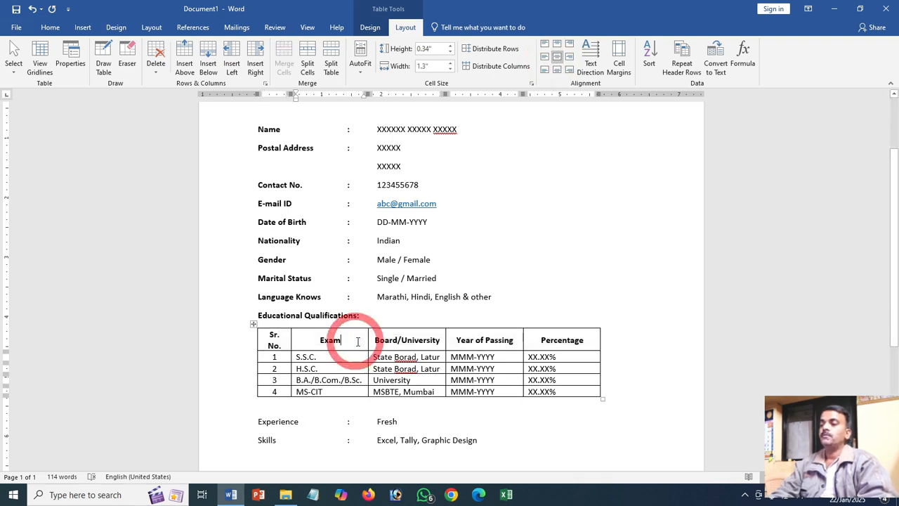
left_click_drag(366, 94, 393, 94)
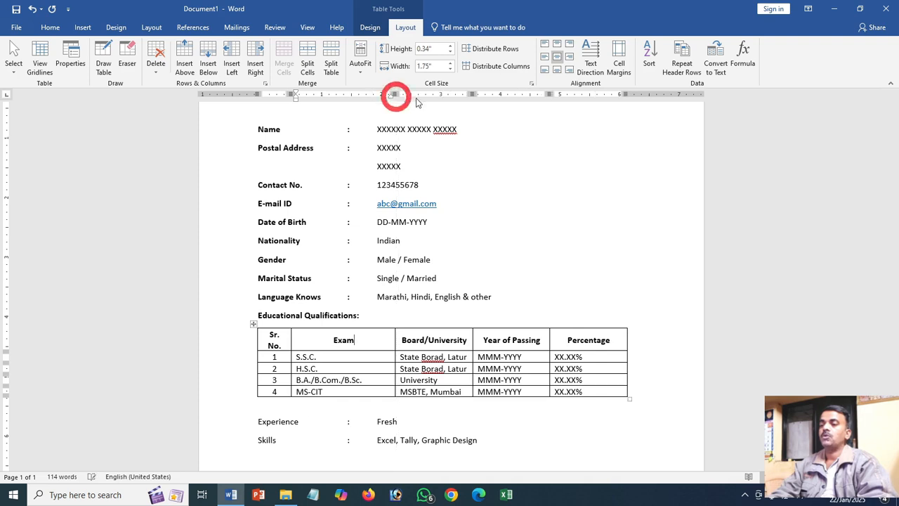
left_click_drag(470, 94, 491, 95)
- Make the "Experience" and "Skills" labels below the table bold, together with their colons
scroll(351, 358, "down", 3)
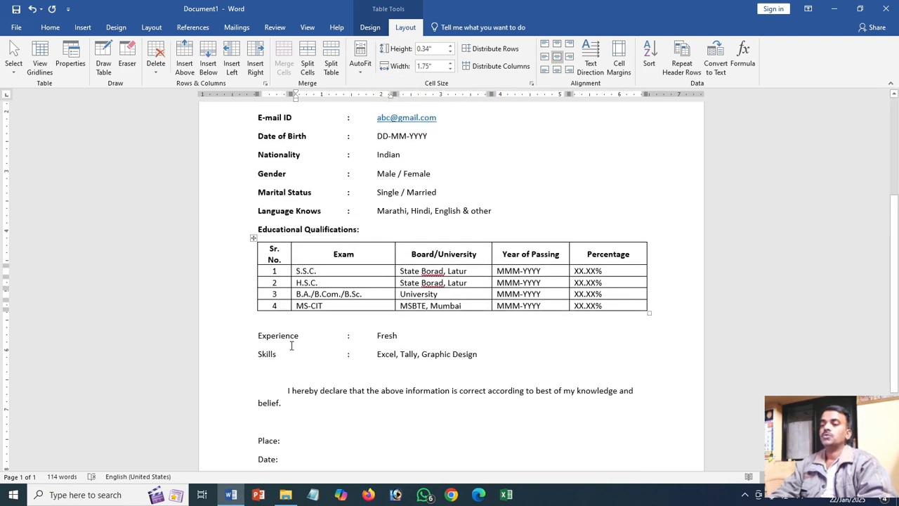
left_click_drag(257, 337, 351, 334)
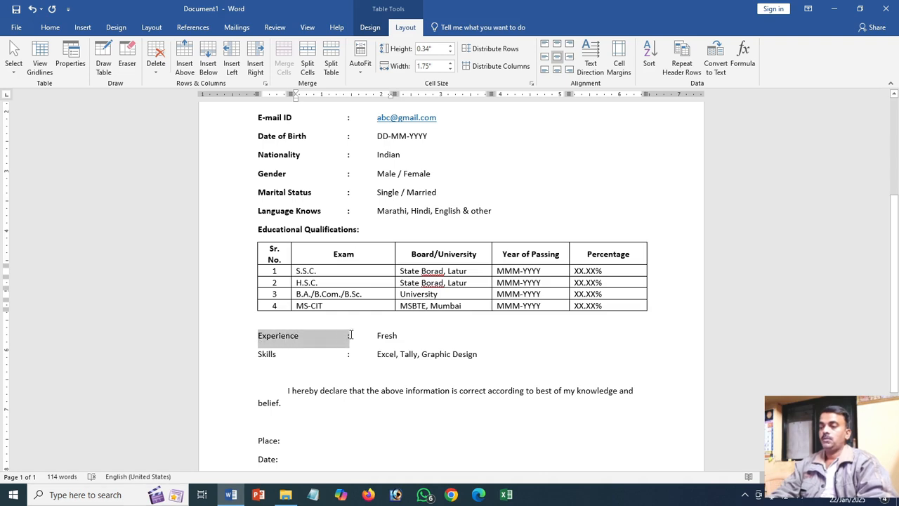
left_click(97, 65)
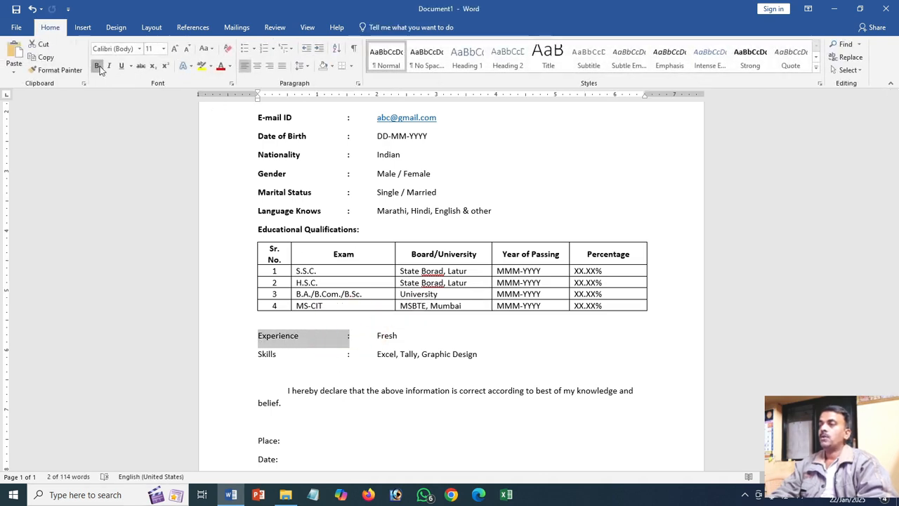
left_click_drag(254, 353, 348, 361)
key("ctrl+b")
scroll(383, 388, "up", 5)
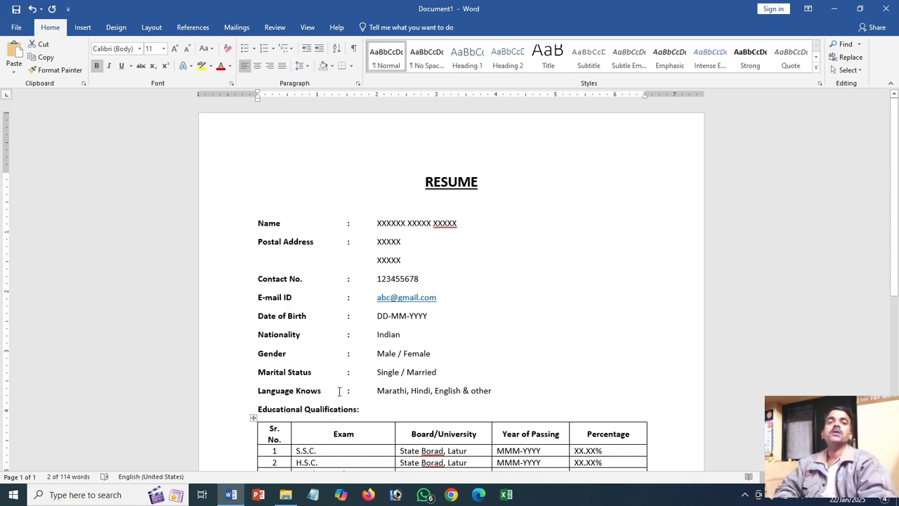
scroll(339, 391, "down", 3)
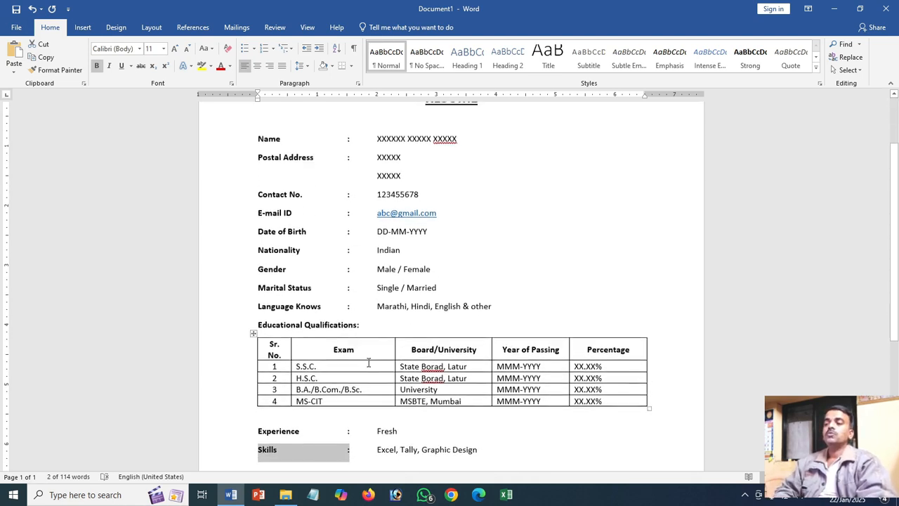
scroll(377, 343, "down", 1)
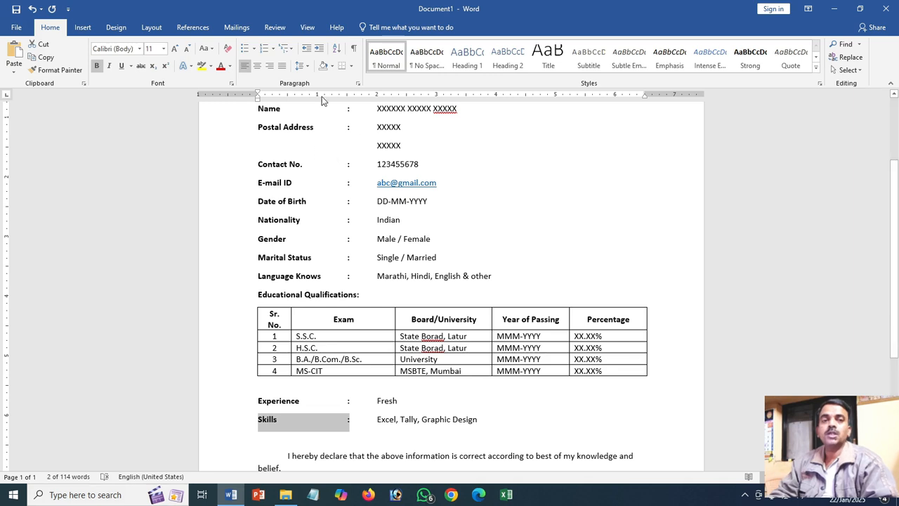
- Create a new document from the "Bold modern resume" template
left_click(15, 26)
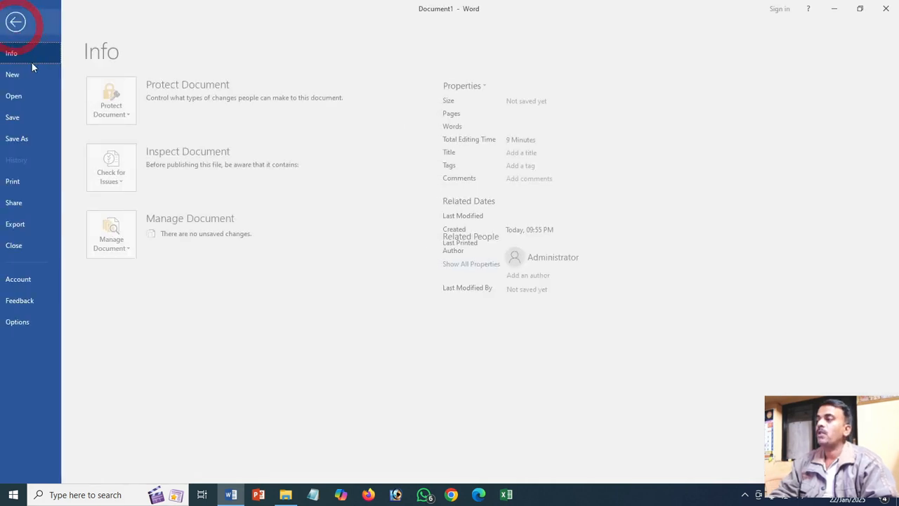
left_click(34, 73)
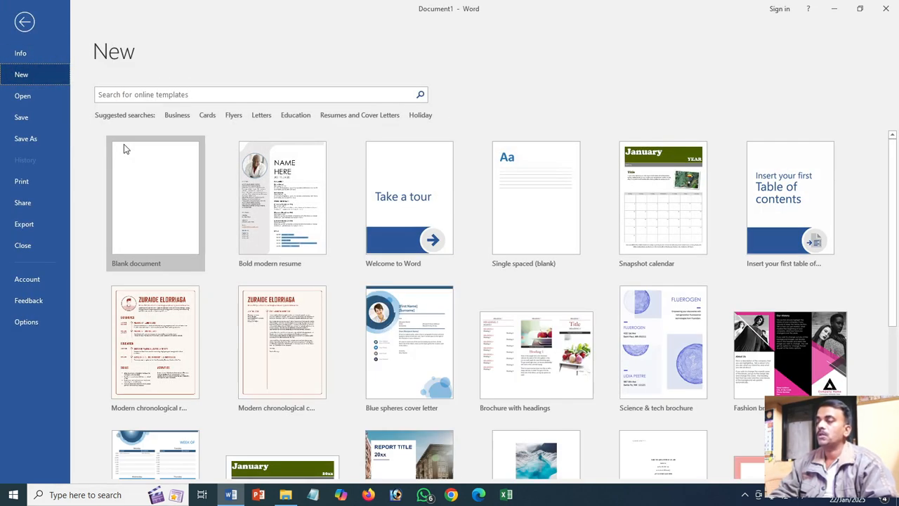
left_click(304, 189)
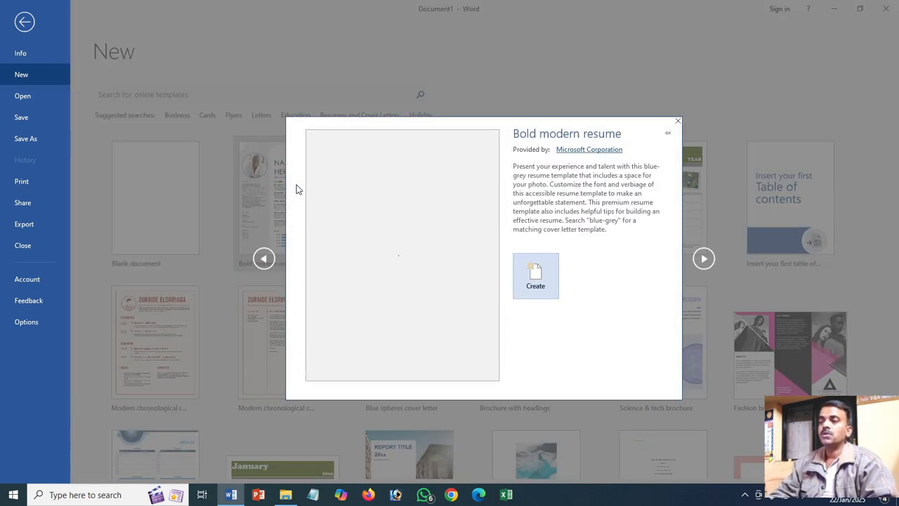
left_click(537, 280)
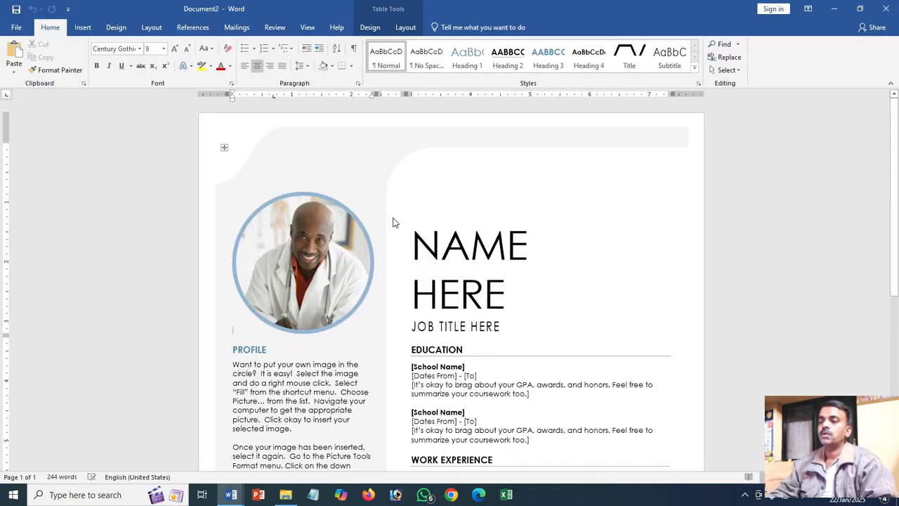
- Examine the new resume's placeholder sections and select the "NAME HERE" title placeholder
scroll(393, 223, "down", 2)
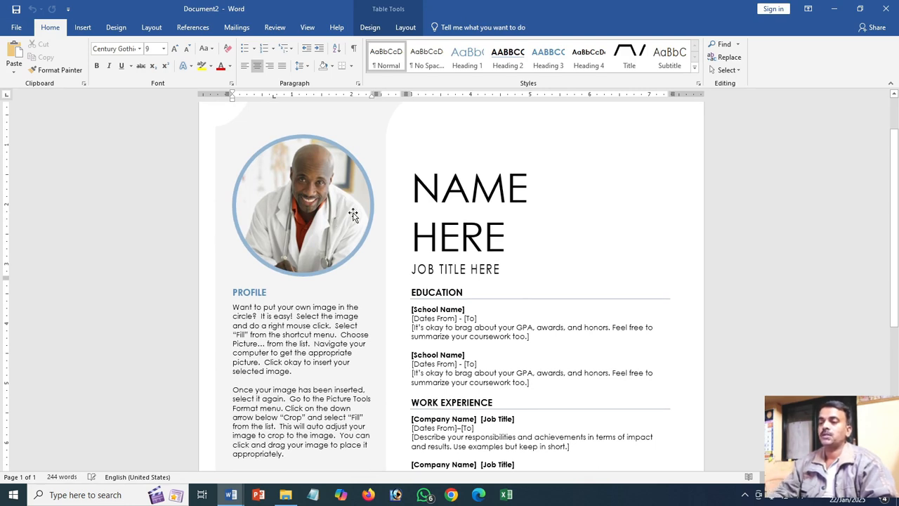
scroll(354, 215, "down", 1)
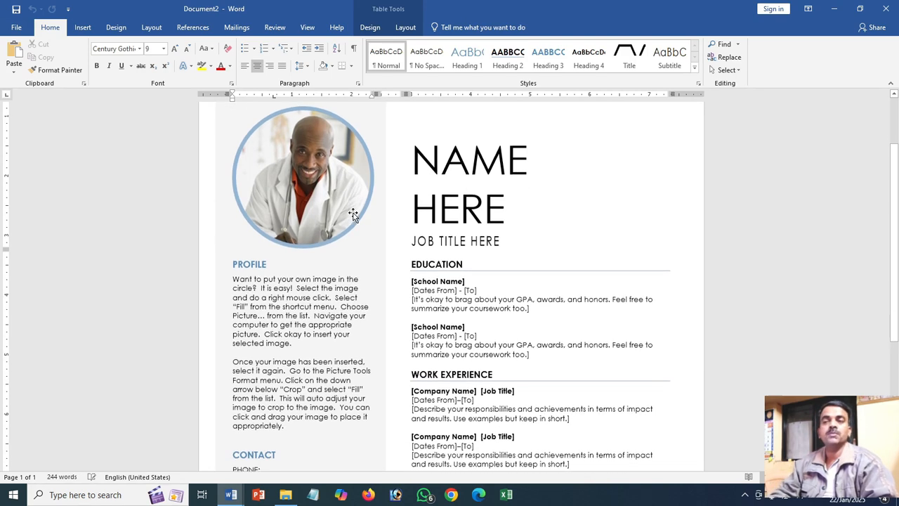
left_click(482, 174)
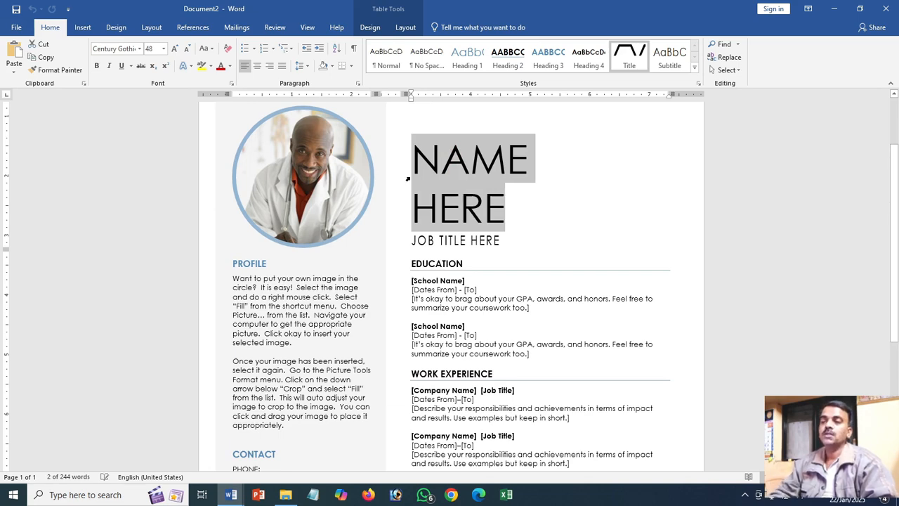
scroll(407, 180, "down", 2)
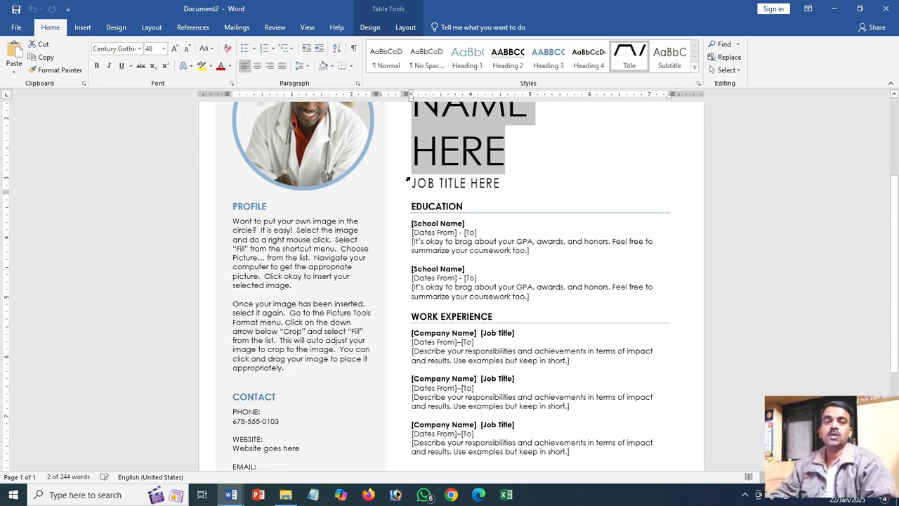
- Examine the template resume's layout, from the photo and name placeholders down to the contact, hobbies and skills sections
scroll(408, 179, "down", 2)
scroll(388, 223, "up", 3)
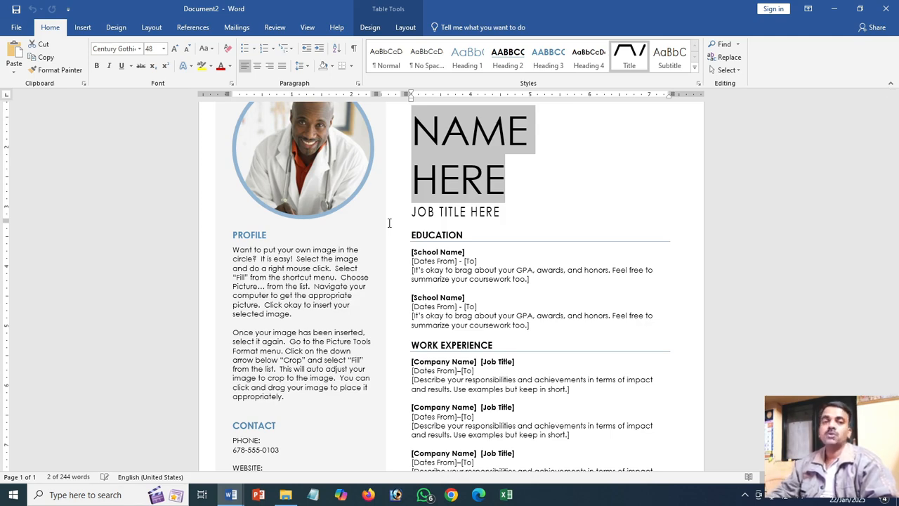
scroll(388, 223, "down", 5)
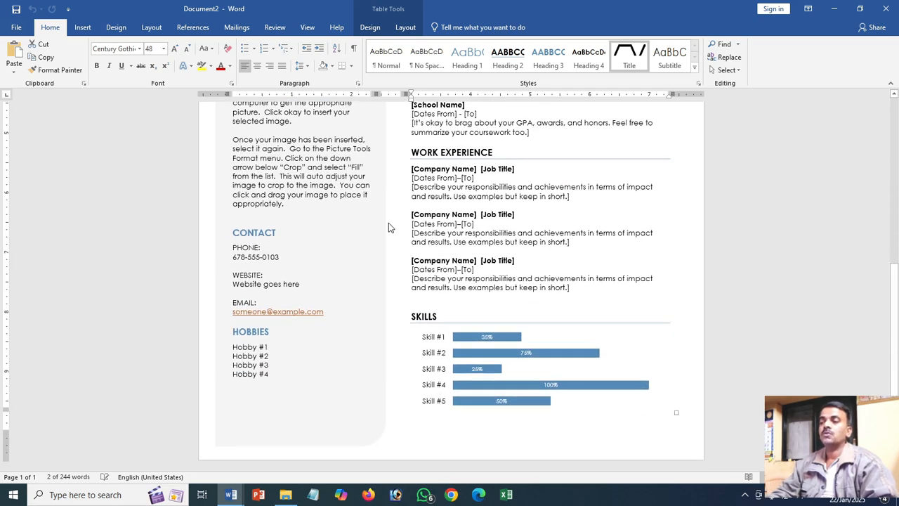
scroll(388, 227, "up", 5)
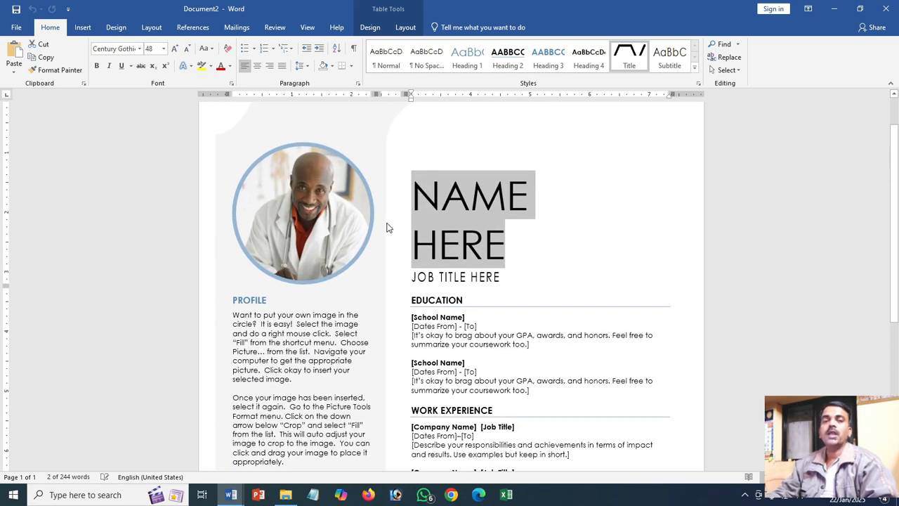
scroll(389, 228, "up", 1)
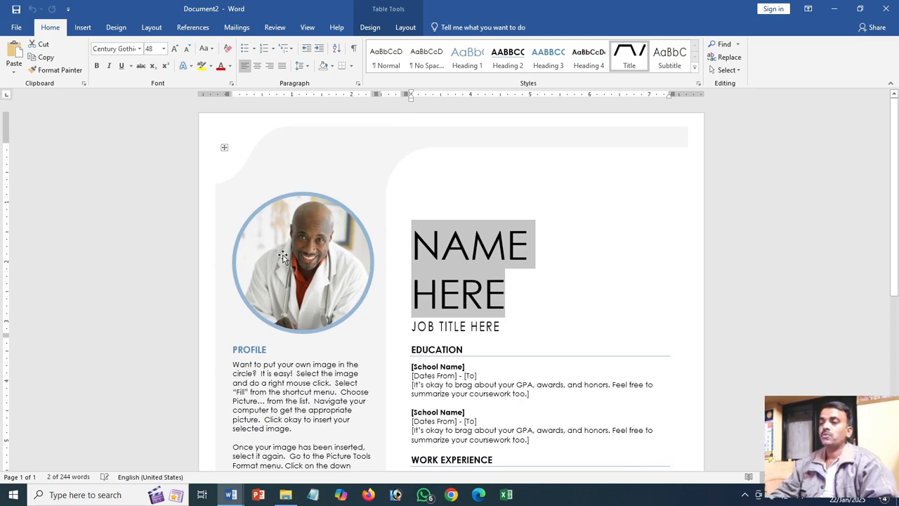
- Switch to the simple resume in Document1 and draw a photo-sized text box about 1.87 inches high and 1.58 inches wide beside the personal details
key("alt+Tab")
scroll(534, 281, "up", 3)
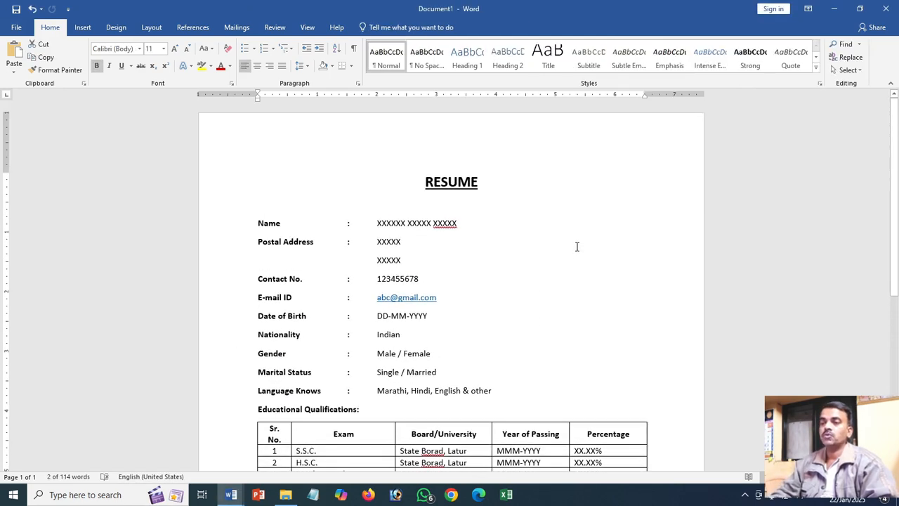
left_click(83, 27)
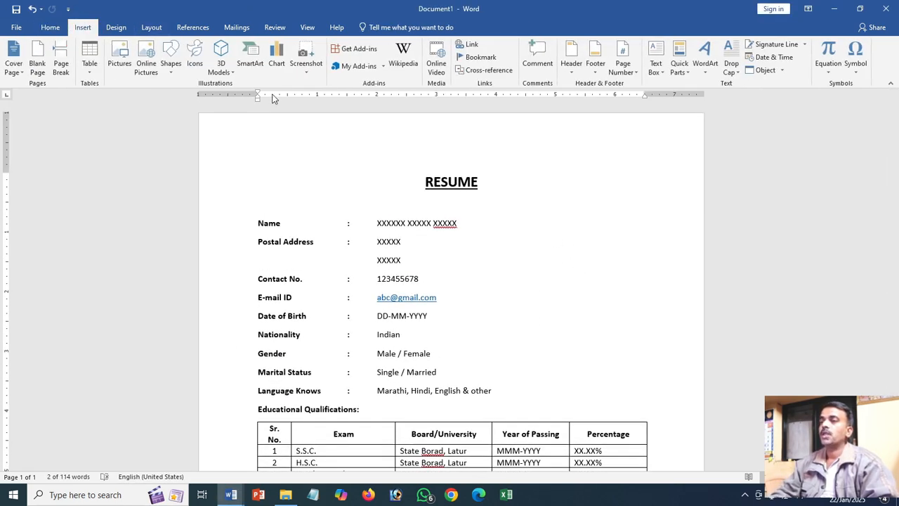
left_click(655, 63)
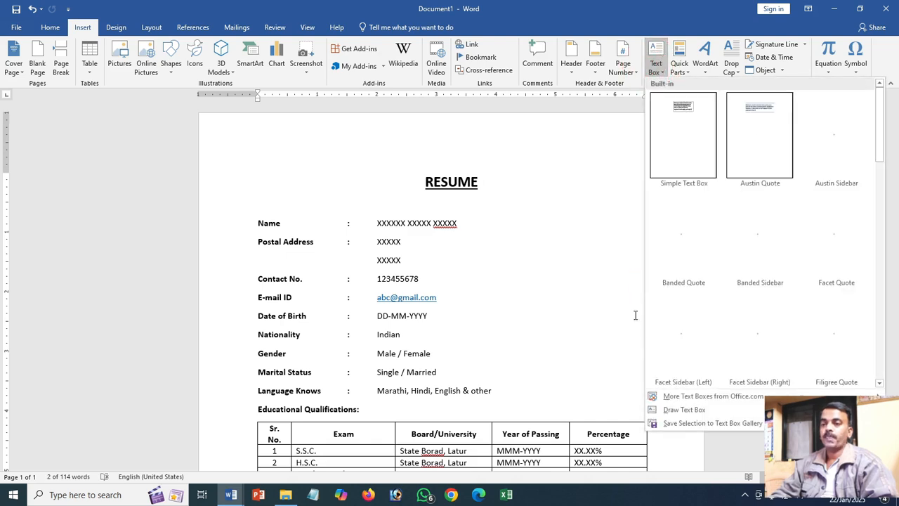
left_click(676, 410)
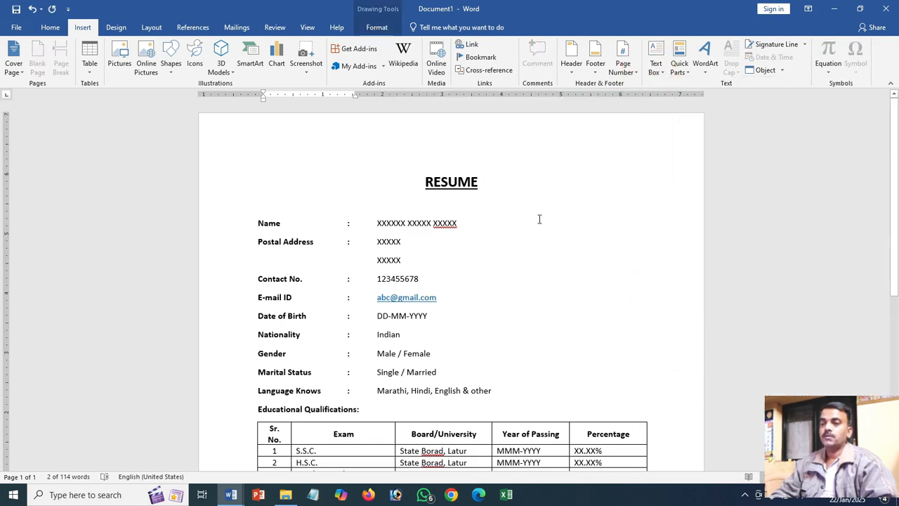
left_click(656, 64)
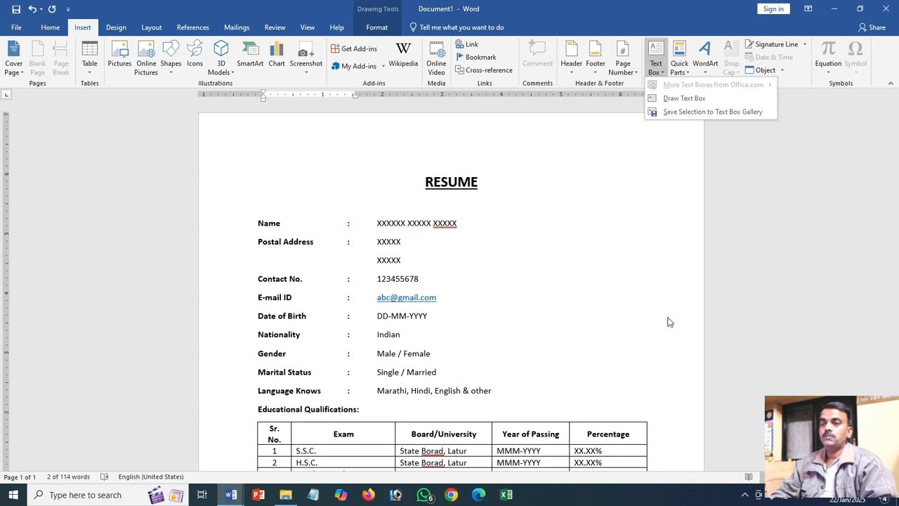
left_click(669, 98)
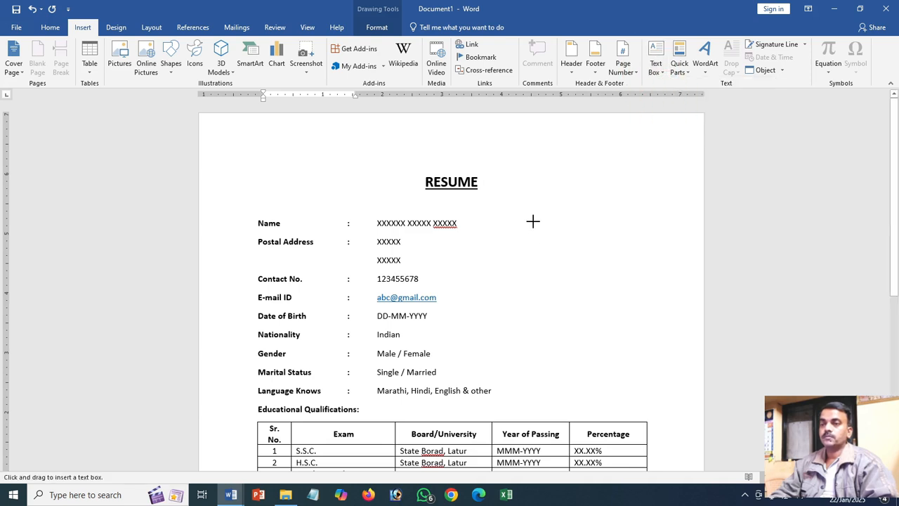
left_click_drag(533, 222, 630, 331)
left_click_drag(627, 255, 646, 255)
- Remove the new text box's fill and try removing its outline
left_click(590, 237)
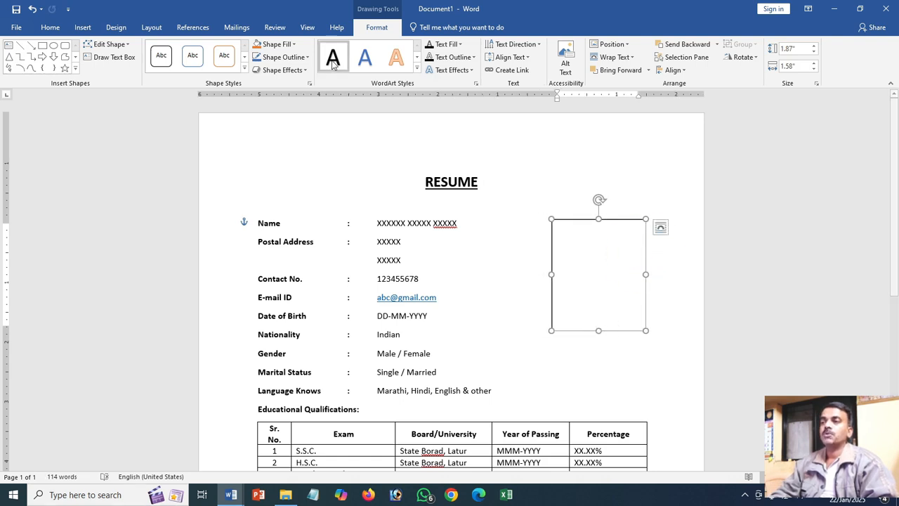
left_click(277, 44)
left_click(289, 141)
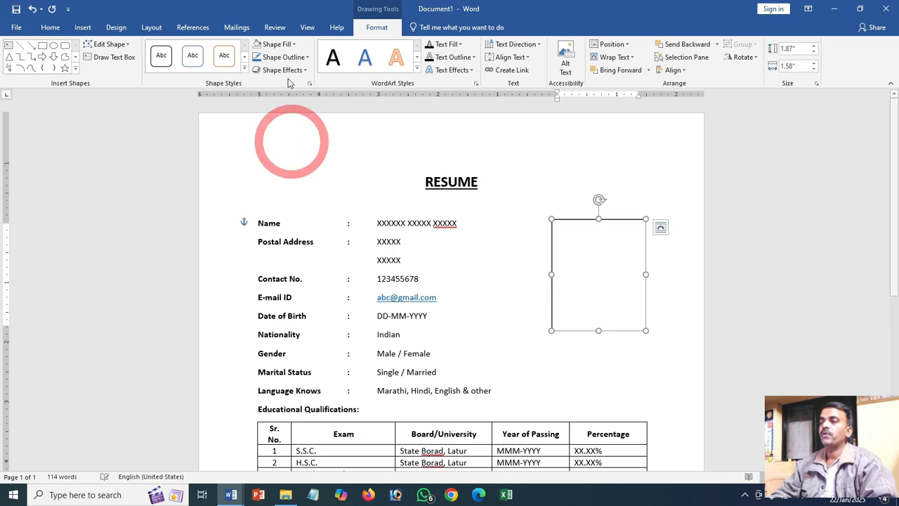
left_click(281, 57)
left_click(277, 153)
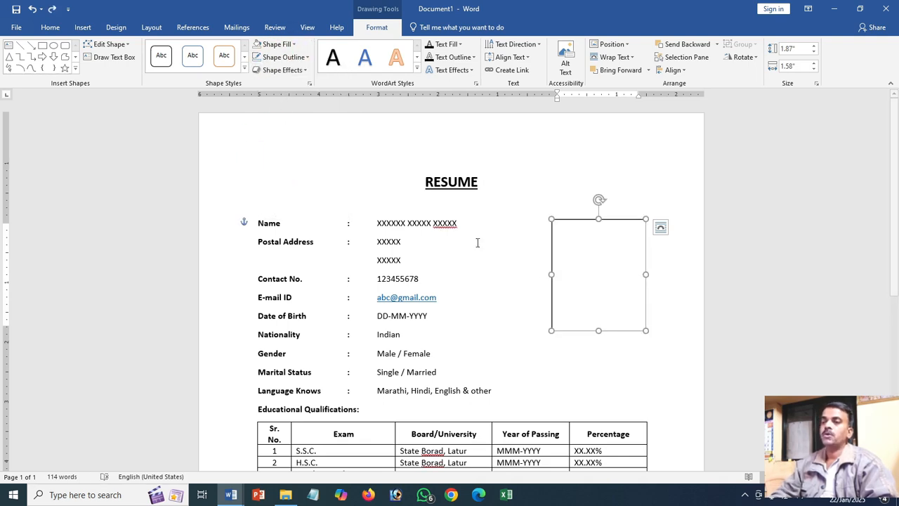
left_click(612, 271)
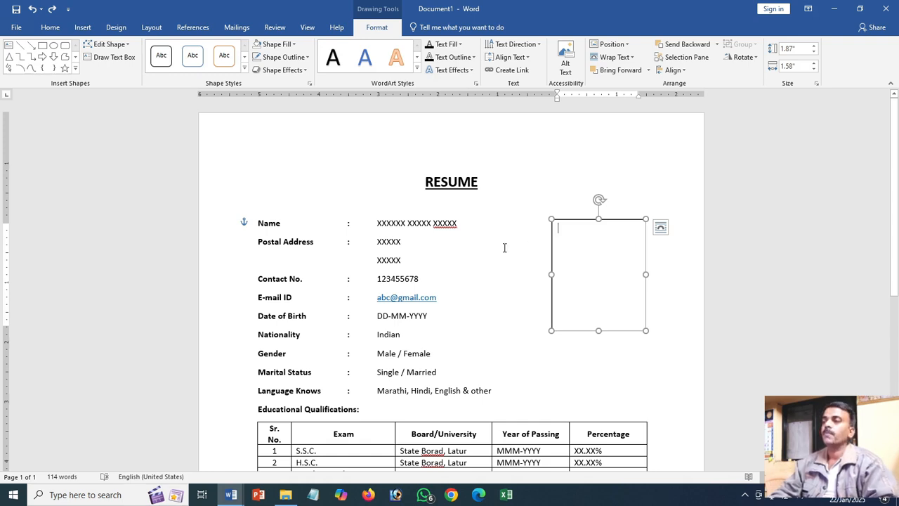
- Compare the simple resume with the template resume in Document2, and review the template's sections down to Skills
mouse_move(245, 497)
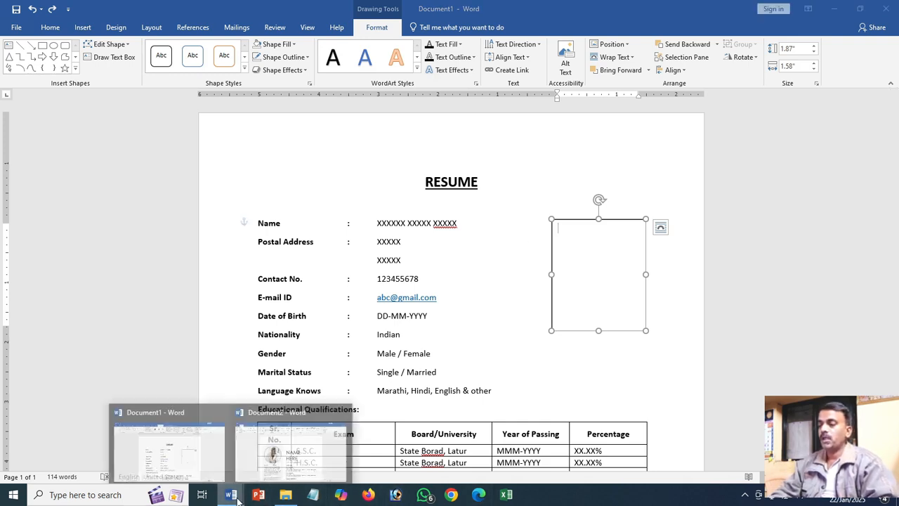
left_click(268, 460)
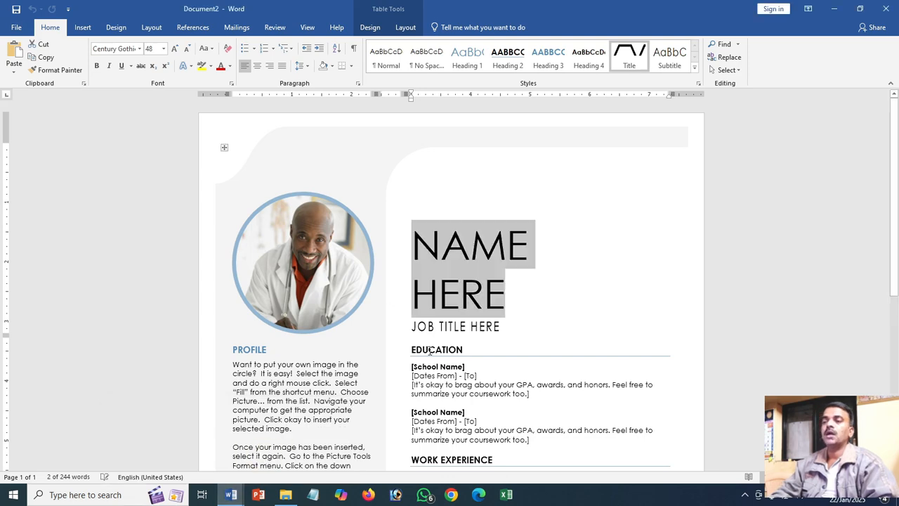
key("alt+Tab")
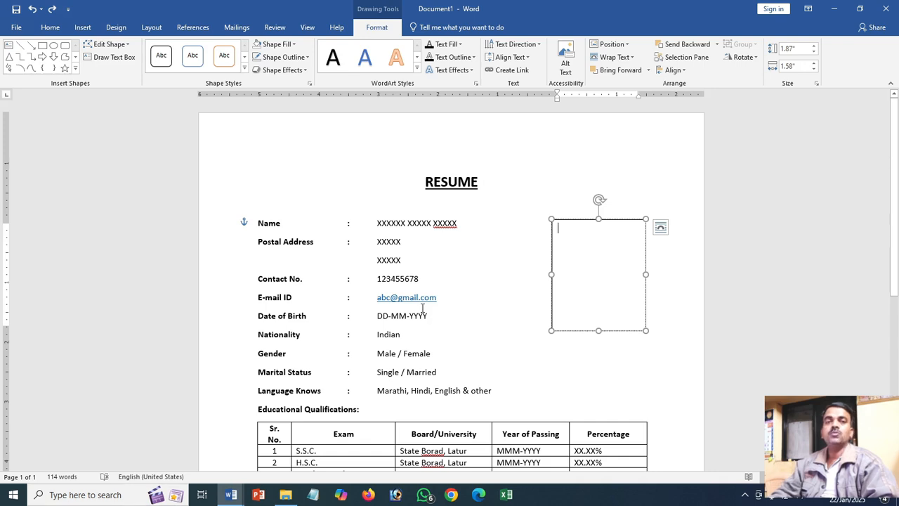
key("alt+Tab")
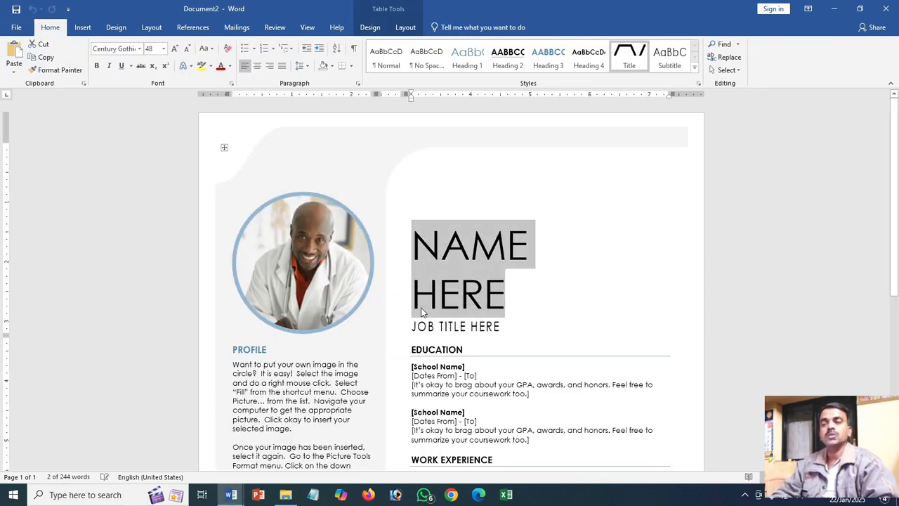
scroll(424, 302, "down", 3)
scroll(373, 292, "down", 2)
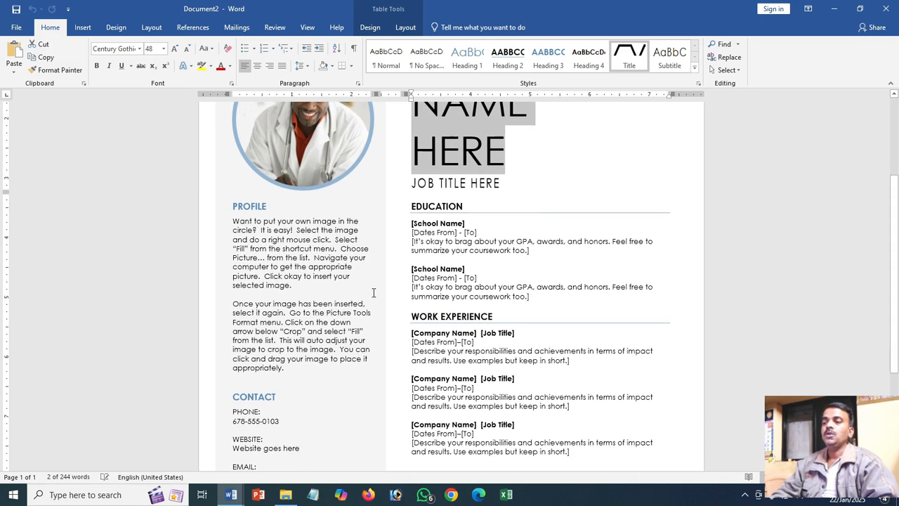
scroll(373, 292, "down", 2)
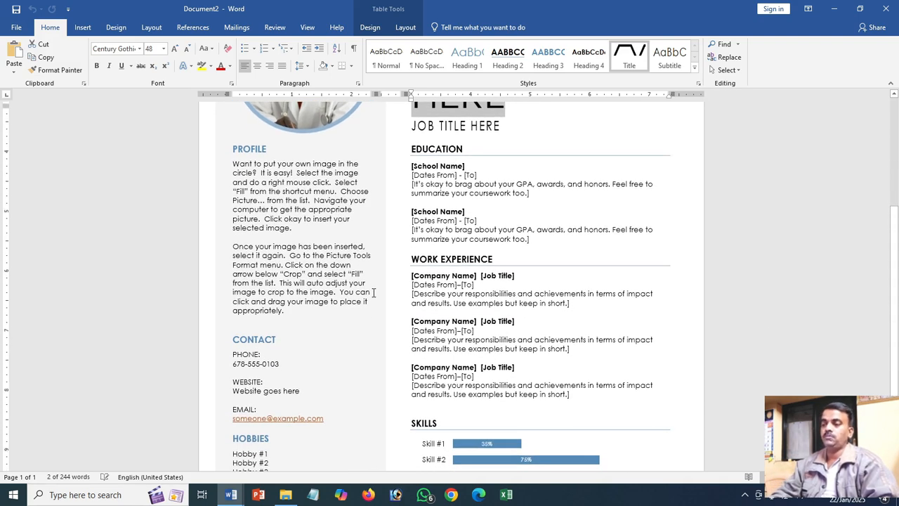
scroll(374, 293, "down", 3)
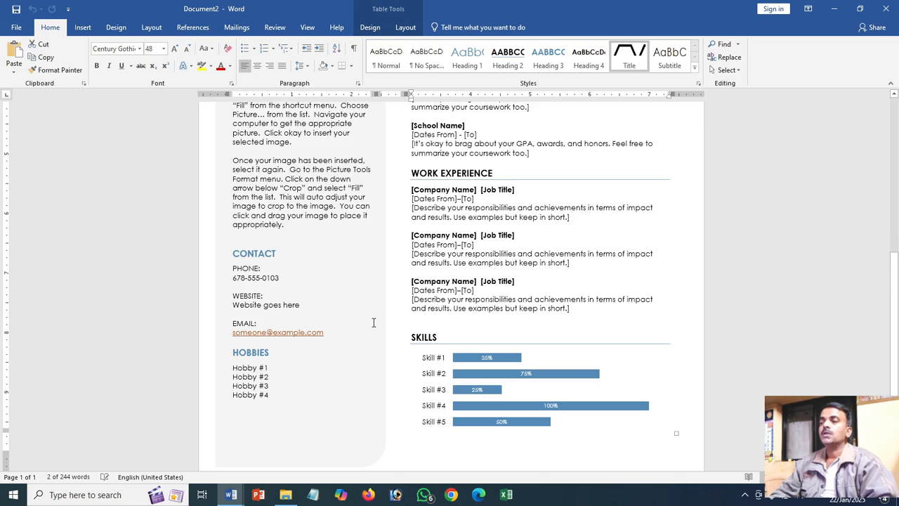
scroll(373, 323, "up", 5)
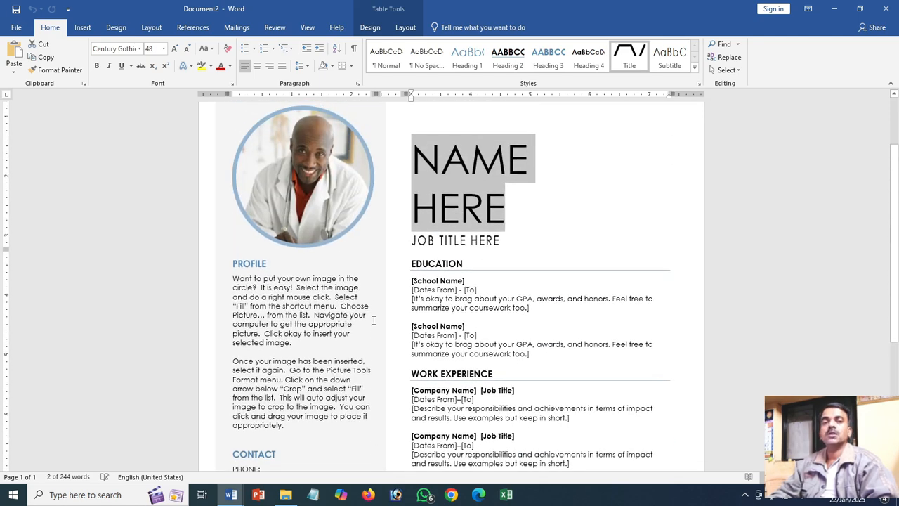